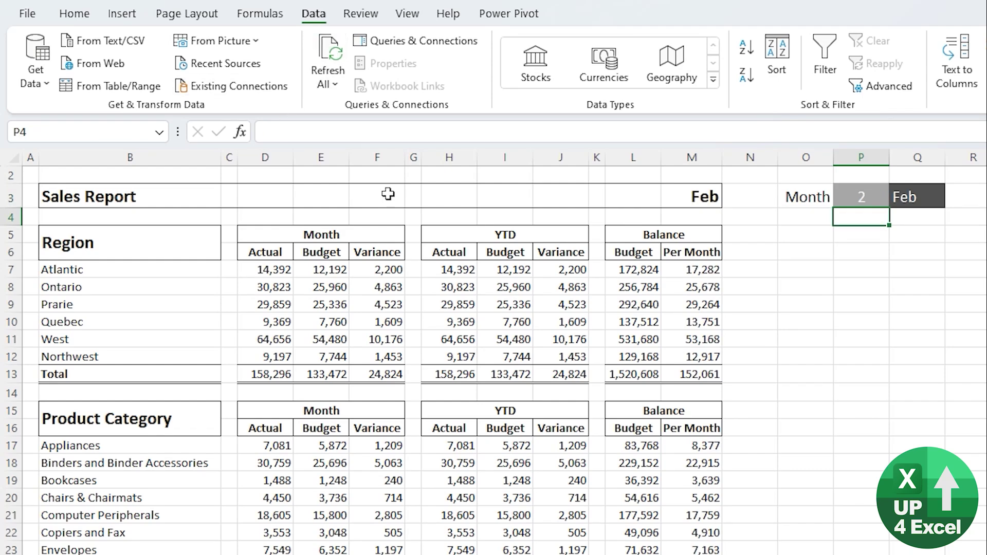
Step the nCurrentMonth cell through 3, 4, 5 and 6, recalculating the report each time
left_click(872, 195)
type("3")
key("Return")
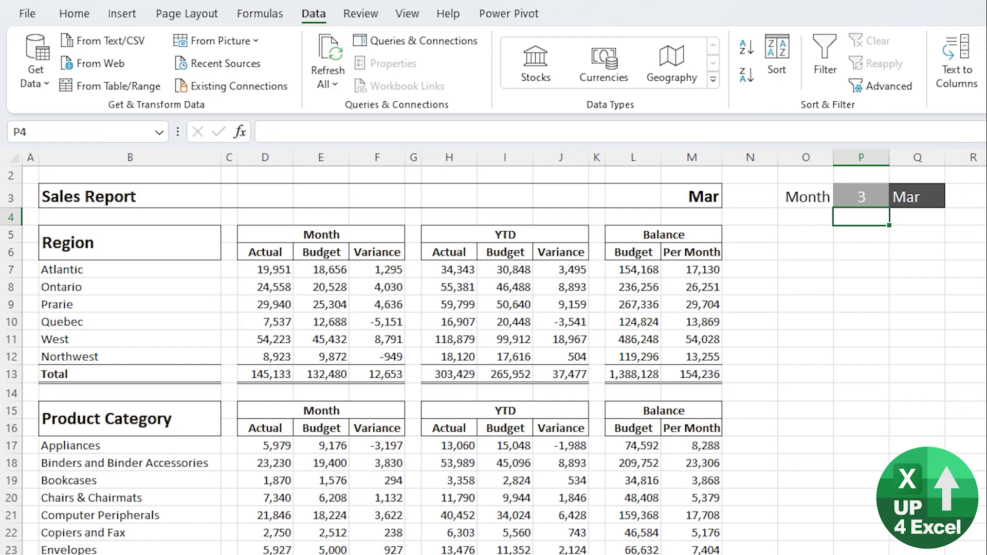
left_click(868, 197)
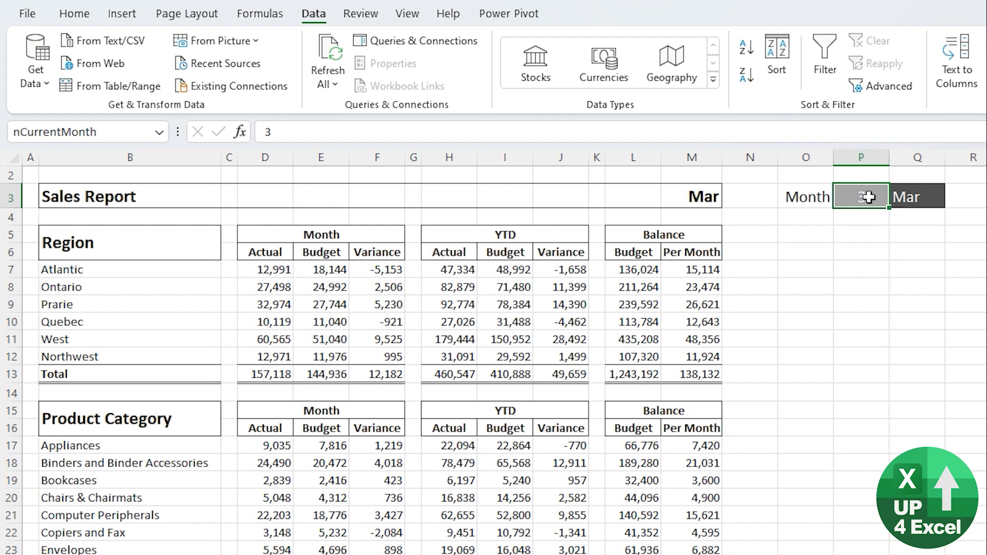
type("4")
key("Return")
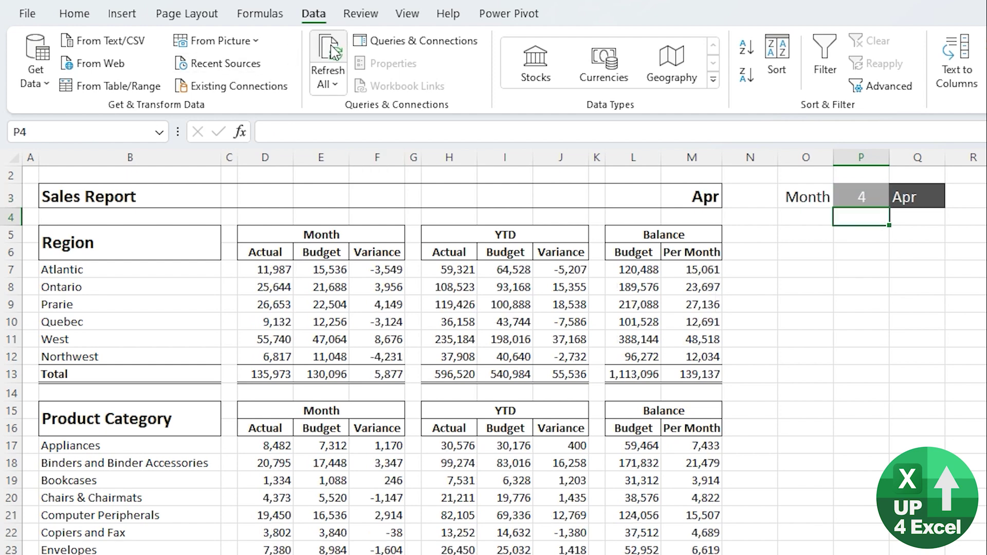
left_click(866, 202)
type("5")
key("Return")
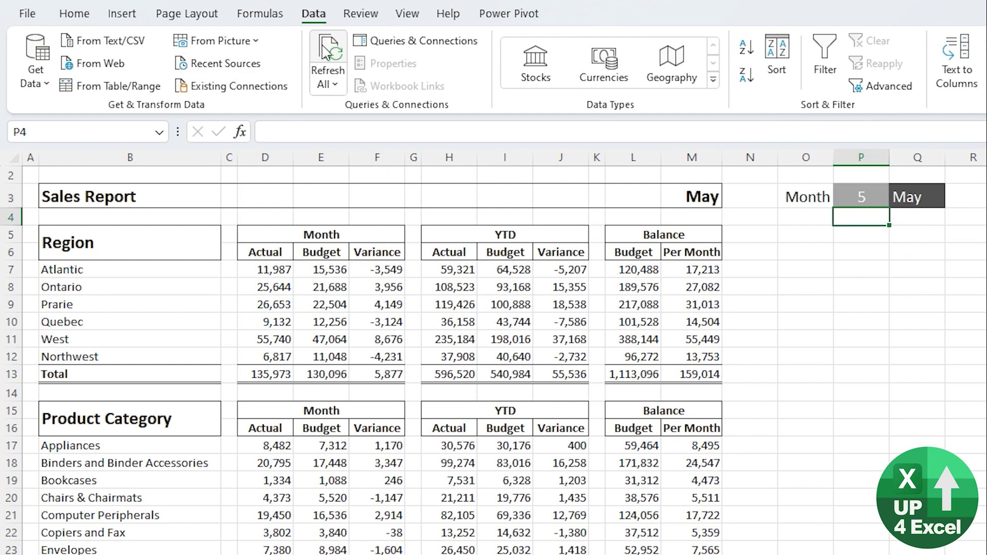
left_click(854, 201)
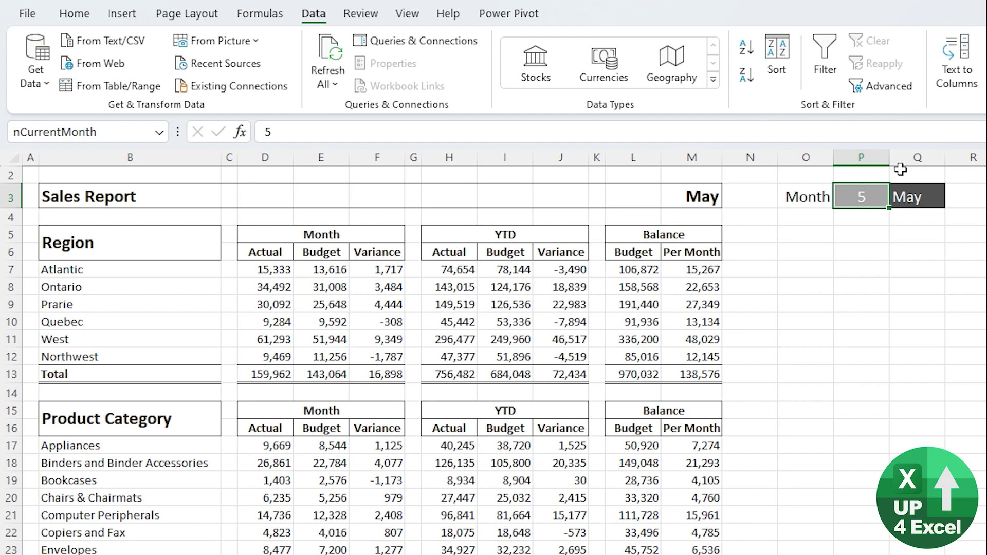
type("6")
key("Return")
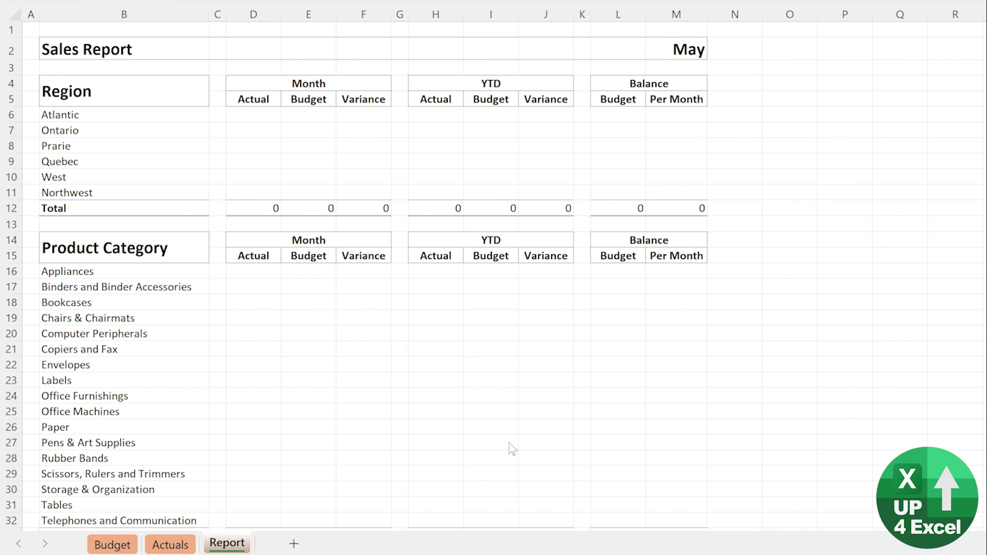
Review the Budget sheet, then browse the Actuals order data to its last row and back
left_click(129, 548)
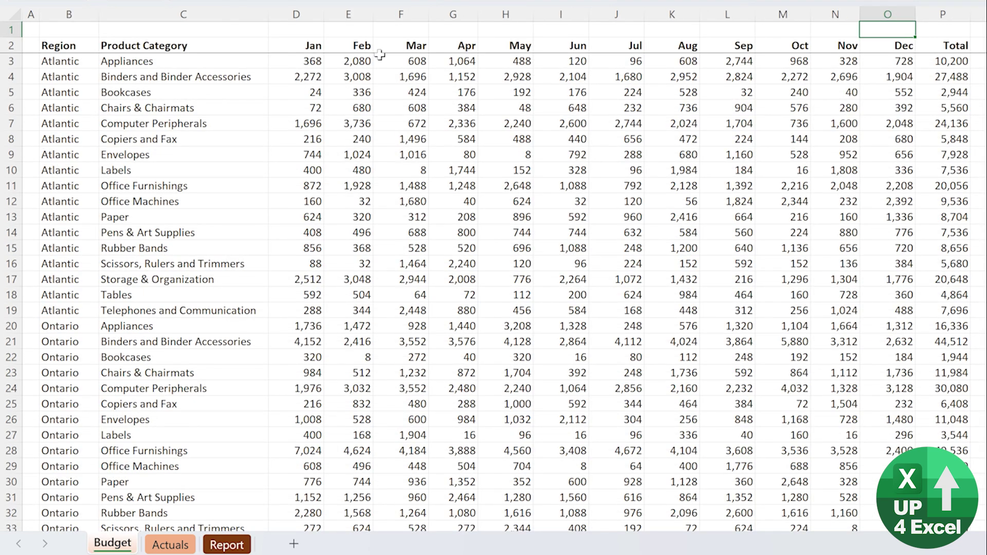
left_click(162, 62)
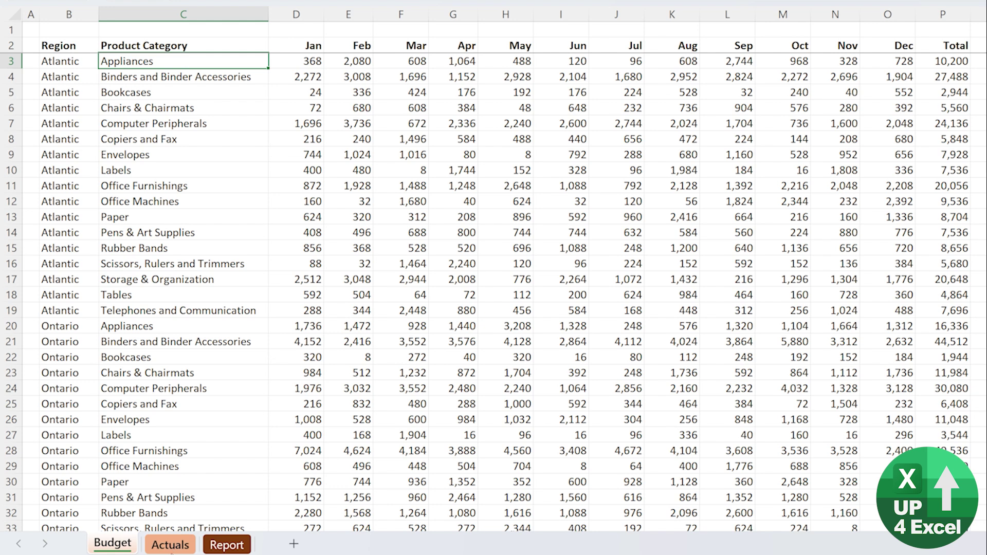
left_click(167, 545)
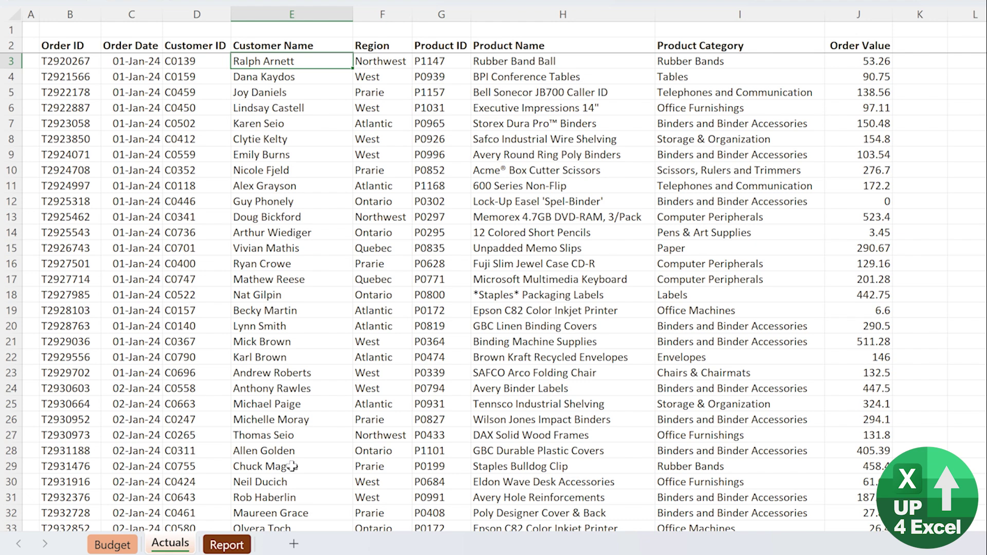
left_click(133, 76)
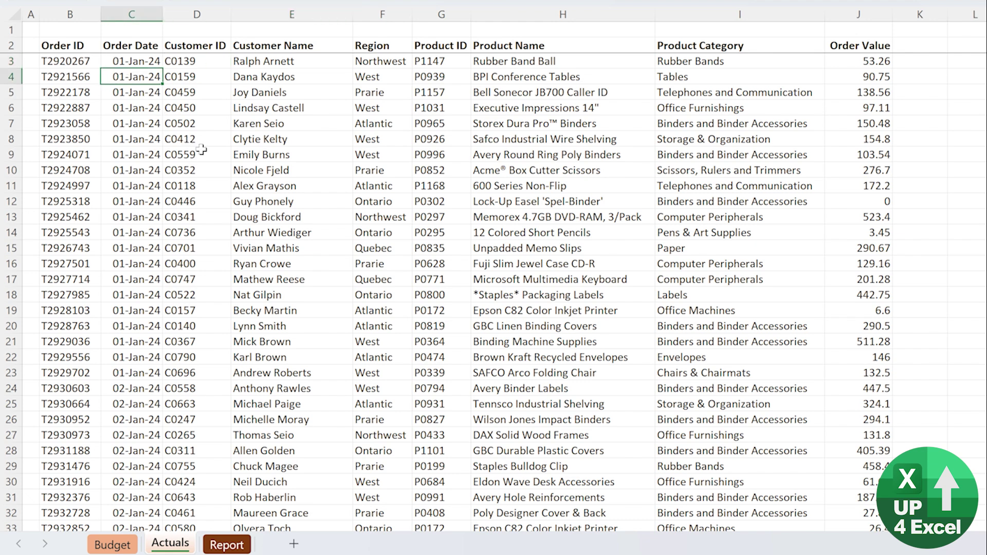
key("ctrl+Down")
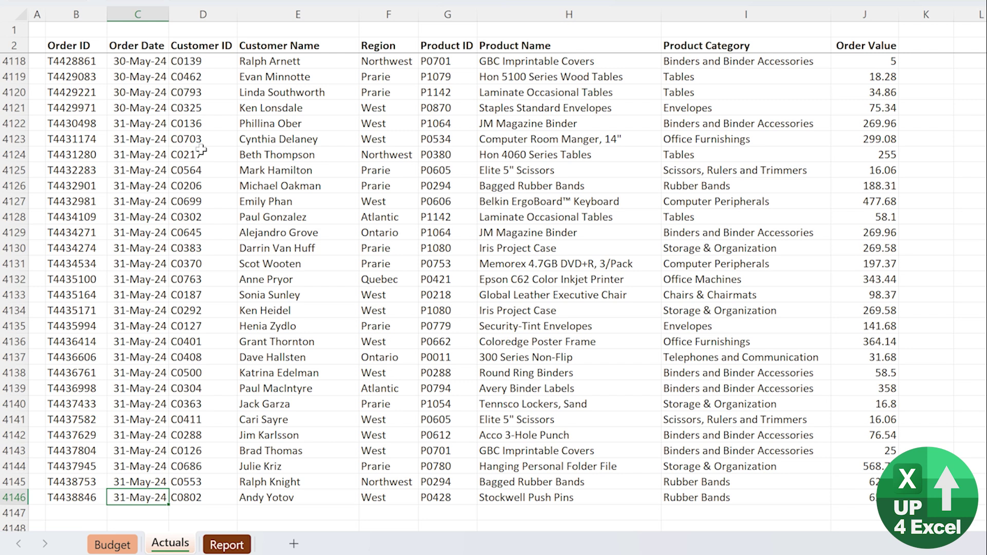
key("ctrl+Up")
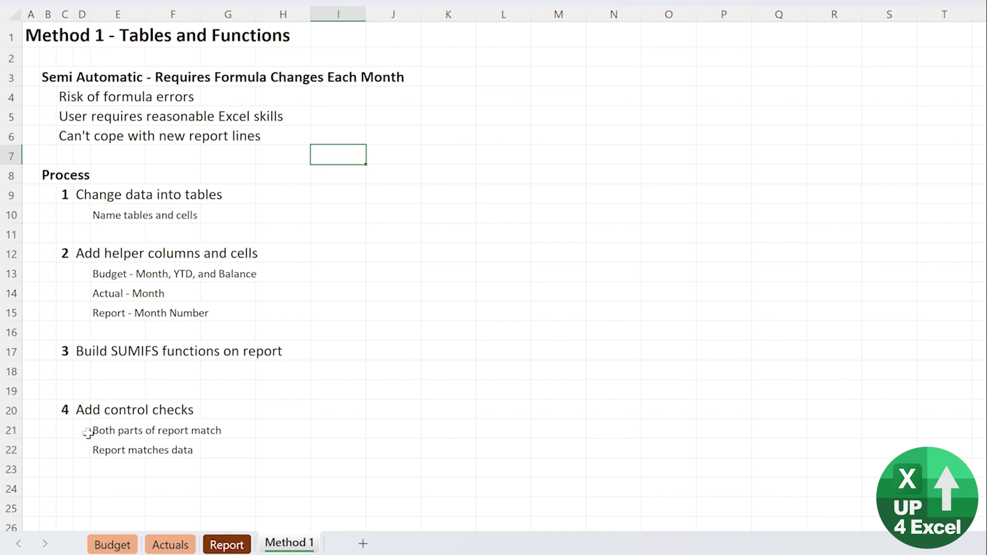
Start a SUMIF formula in Report cell D6, then view the Actuals data for its ranges
left_click(227, 542)
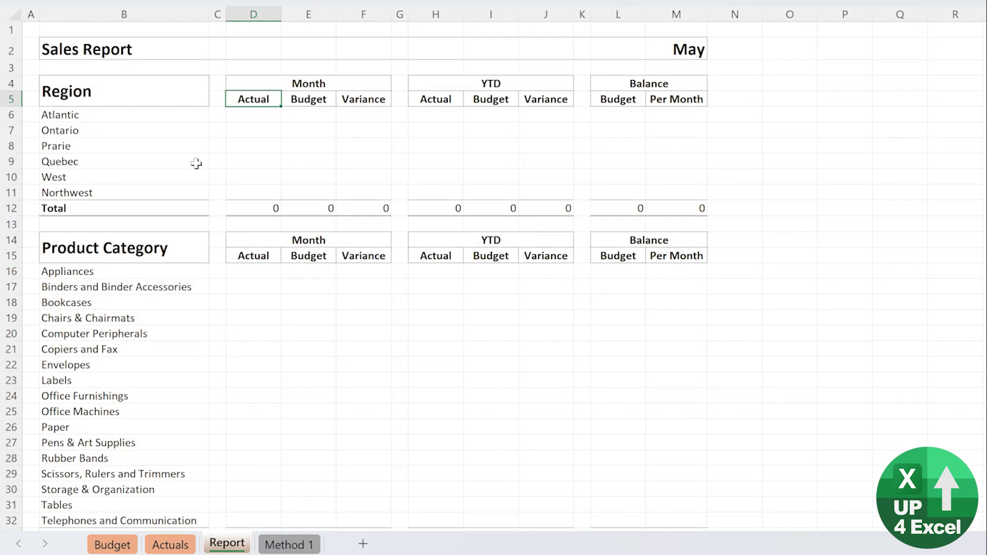
left_click(257, 113)
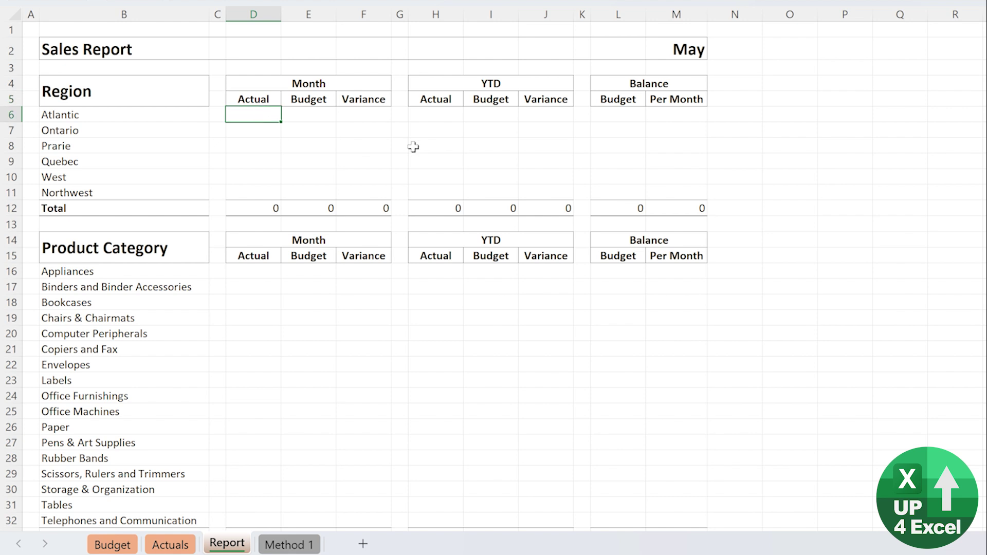
type("=sumif")
key("Tab")
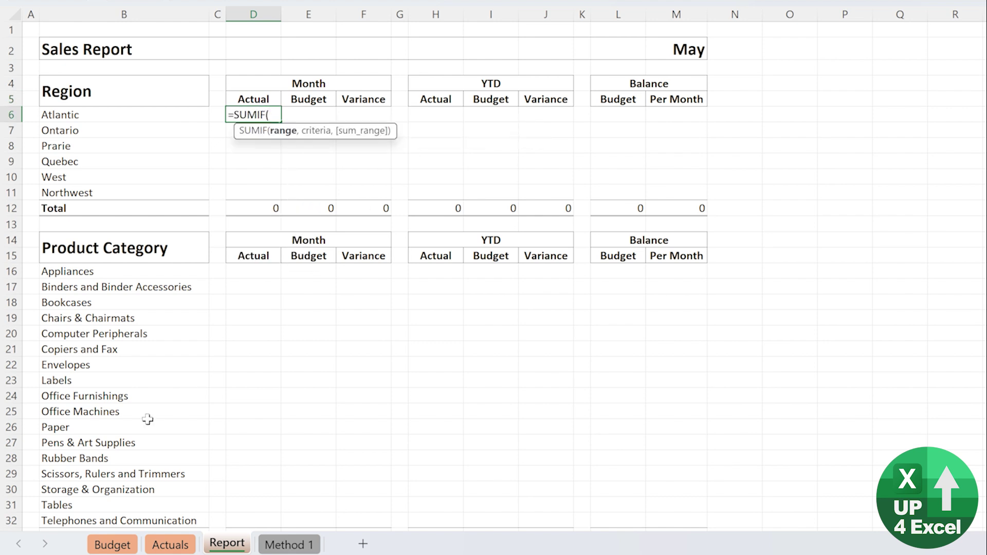
left_click(171, 543)
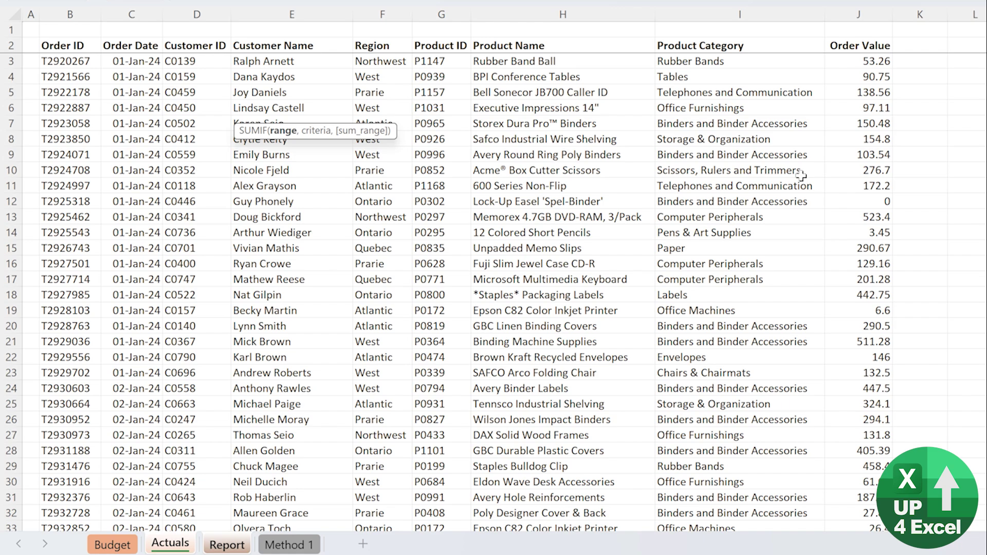
scroll(584, 262, "down", 9)
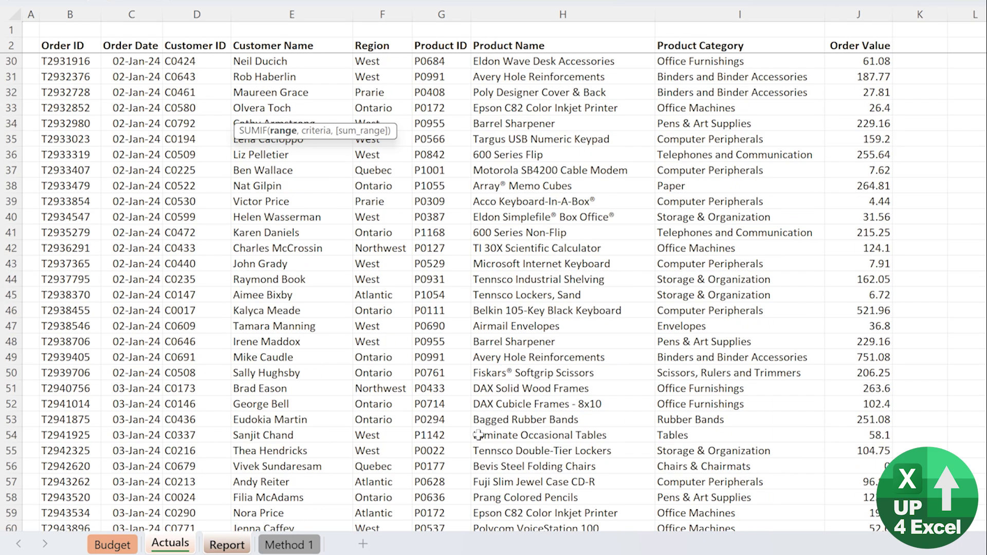
scroll(477, 435, "up", 9)
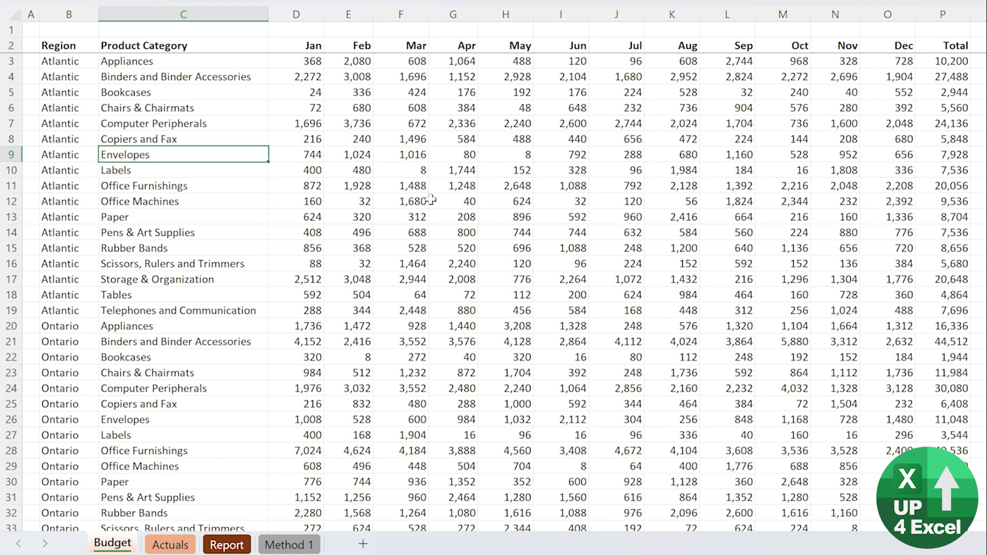
Convert Budget range $B$2:$P$104 into a table with headers and hide its filter buttons
key("ctrl+Down")
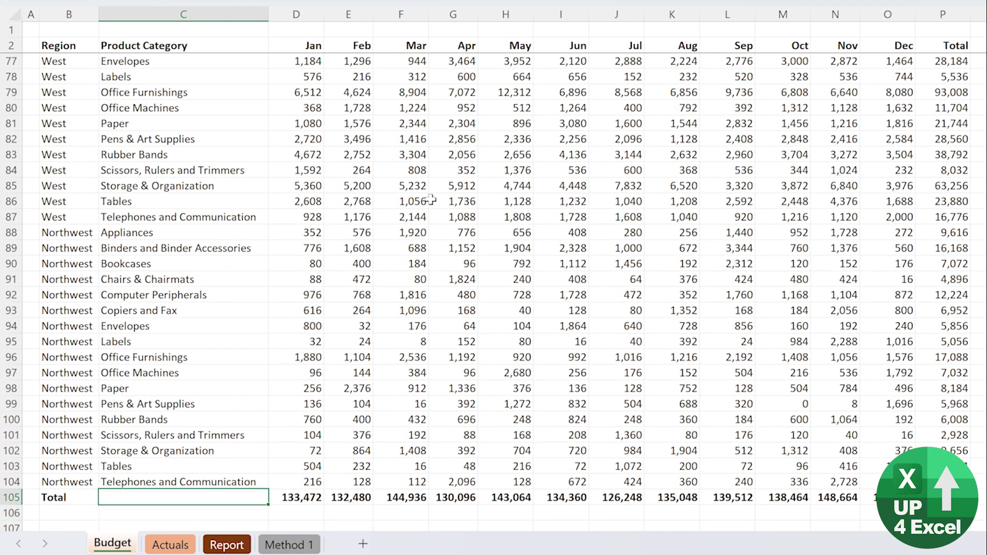
key("Up")
key("ctrl+Up")
key("Down")
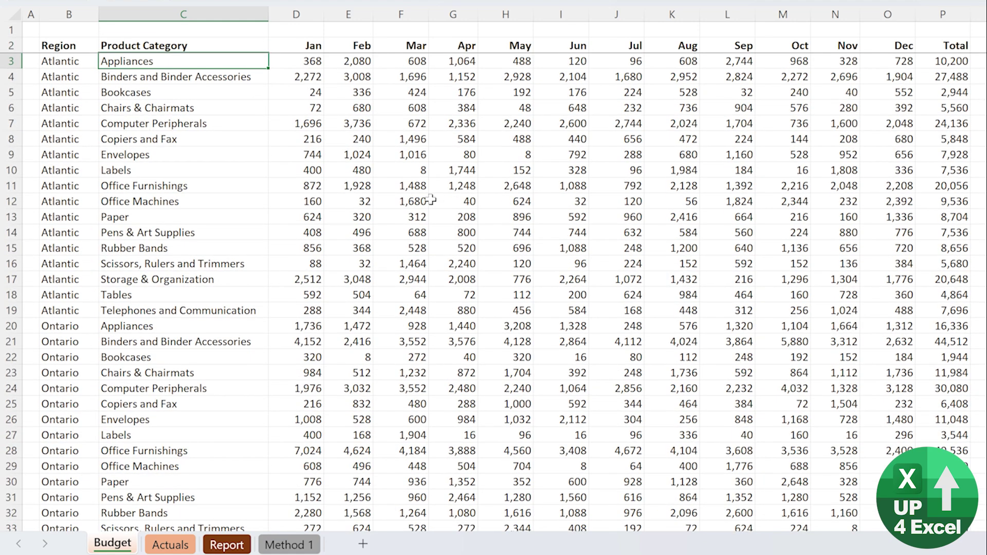
key("ctrl+t")
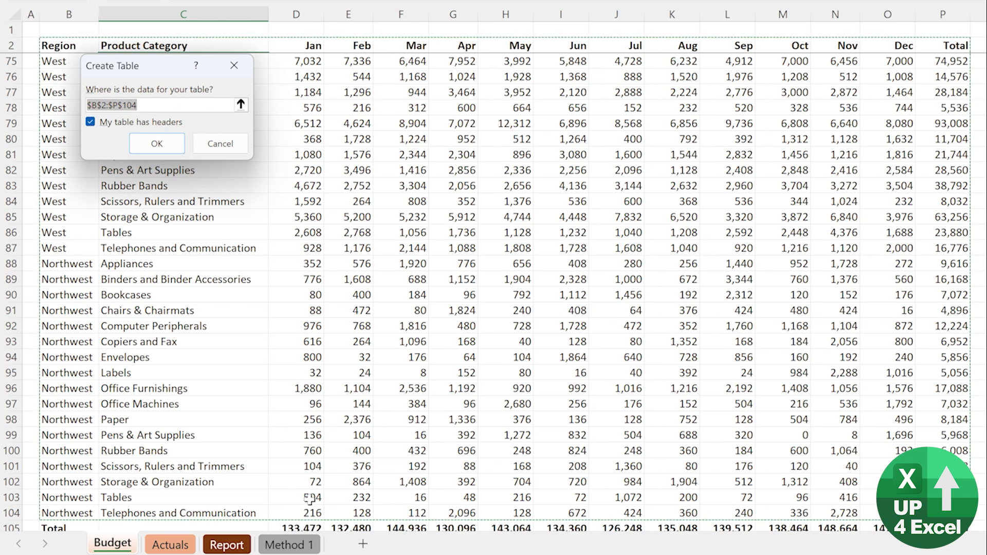
scroll(305, 499, "down", 1)
scroll(305, 499, "down", 2)
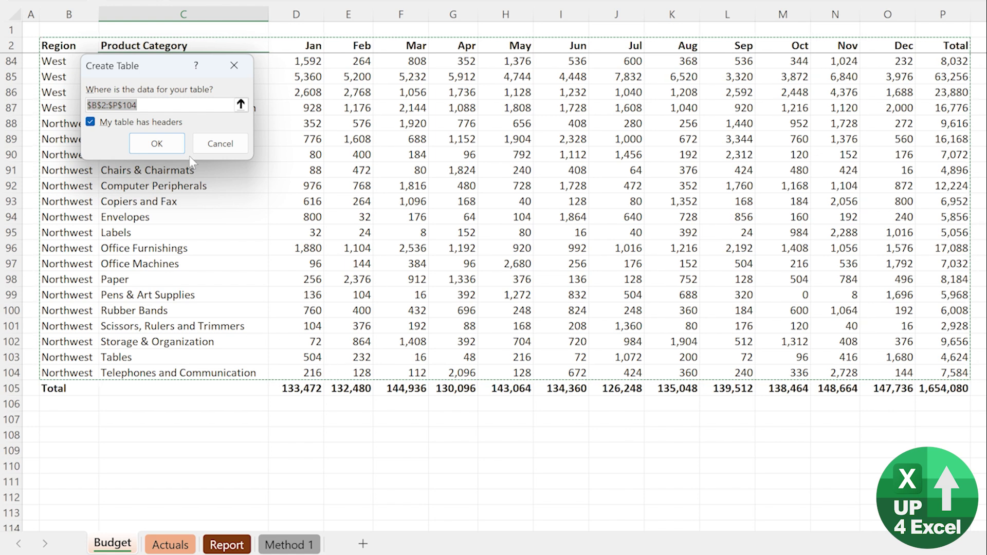
left_click(156, 144)
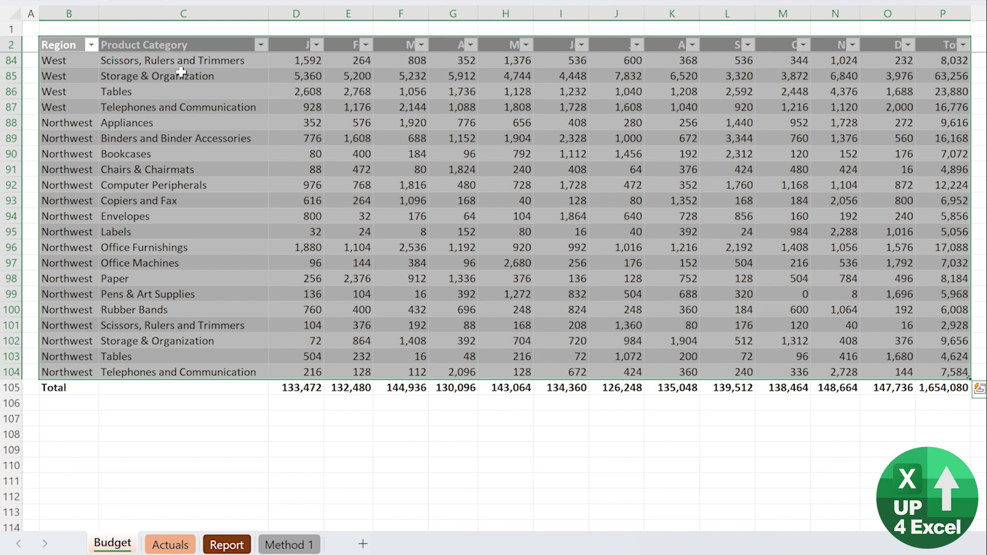
key("ctrl+shift+l")
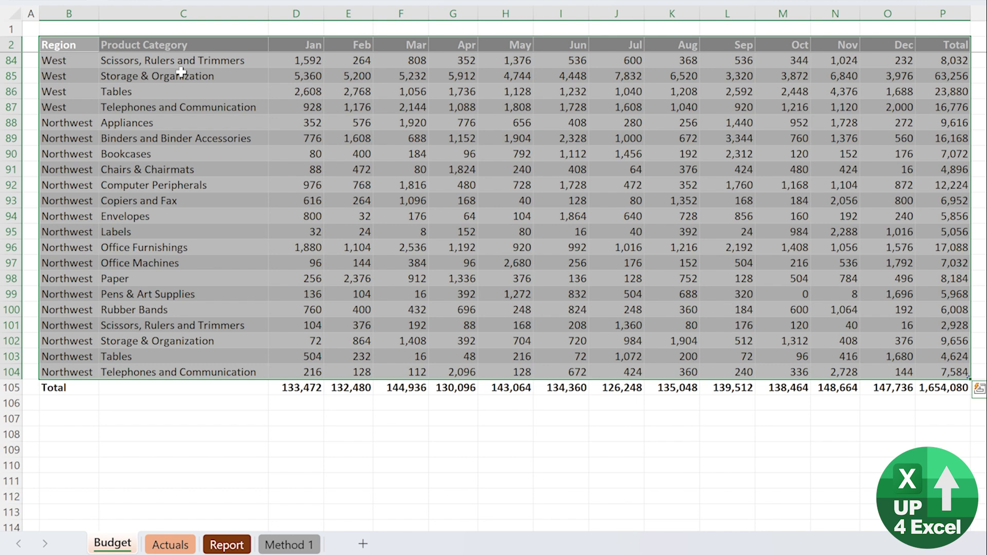
Delete the Total row 105 beneath the Budget table
left_click(63, 390)
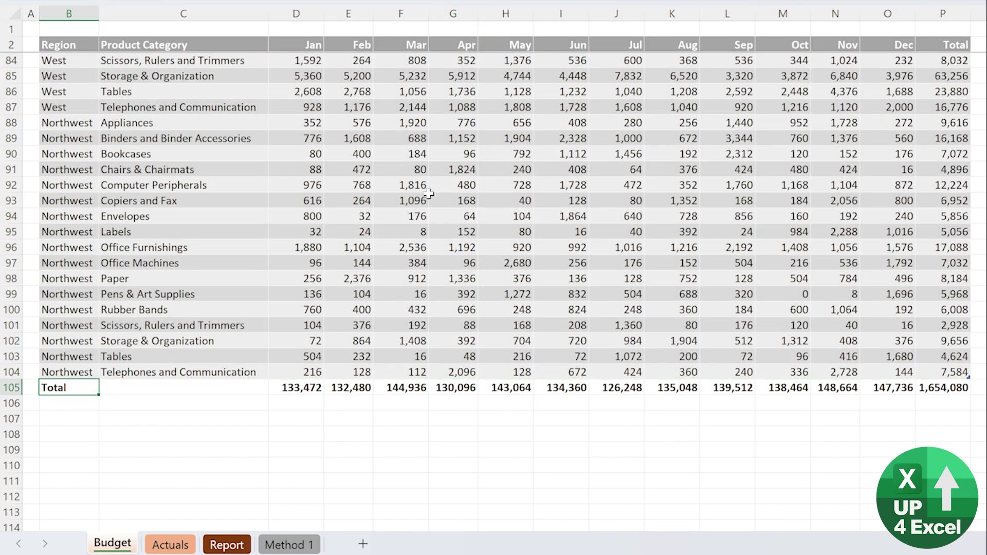
key("shift+space")
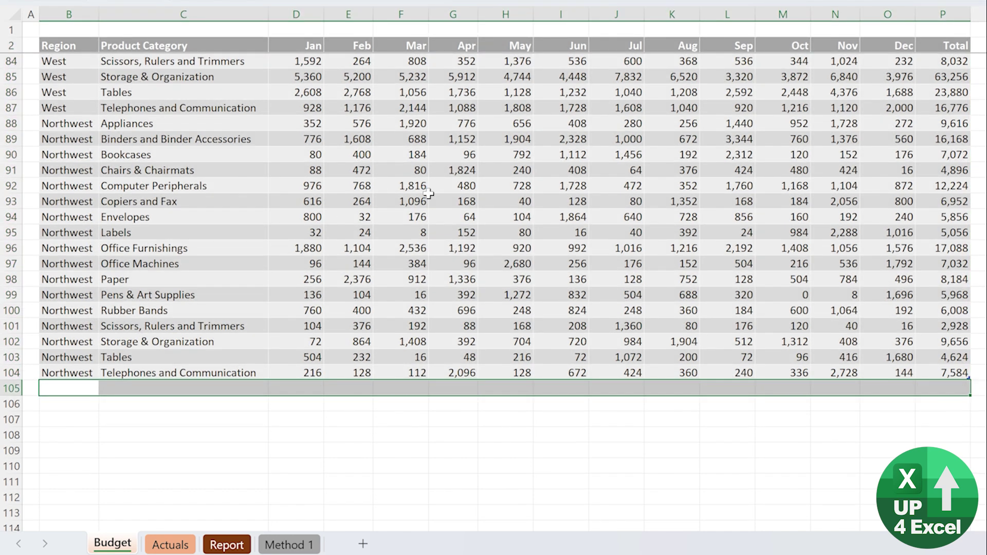
key("ctrl+minus")
left_click(296, 170)
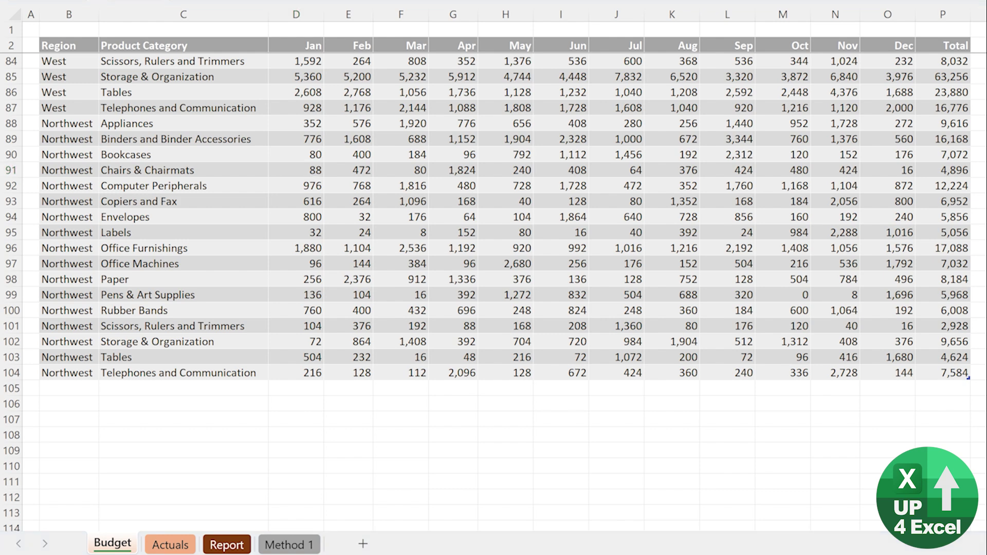
Name the Budget table tblBudget
left_click(303, 108)
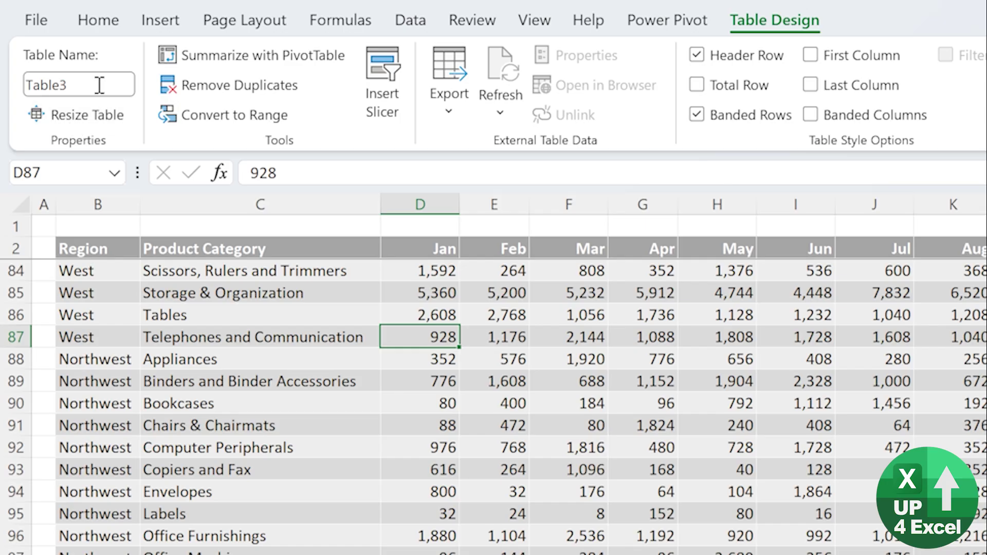
left_click(99, 84)
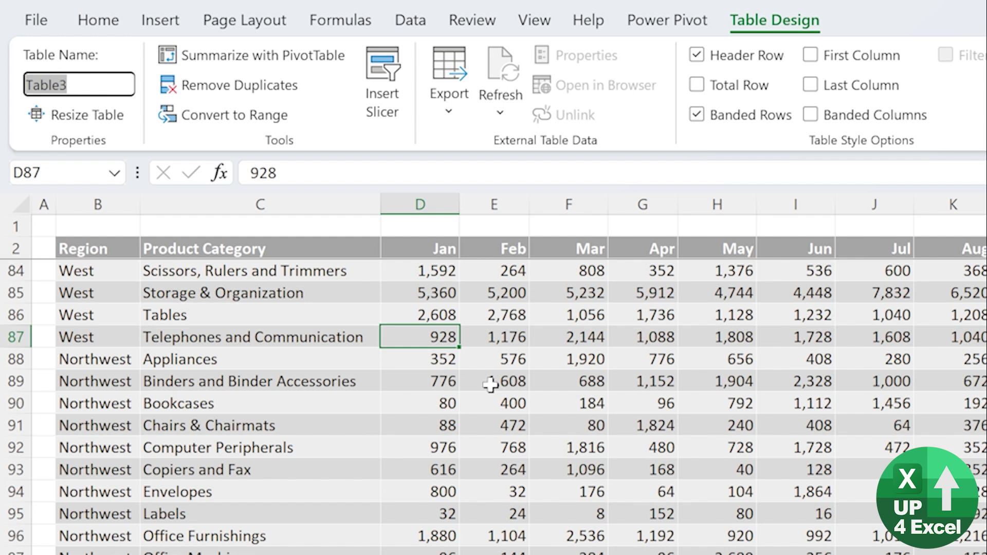
type("tbl")
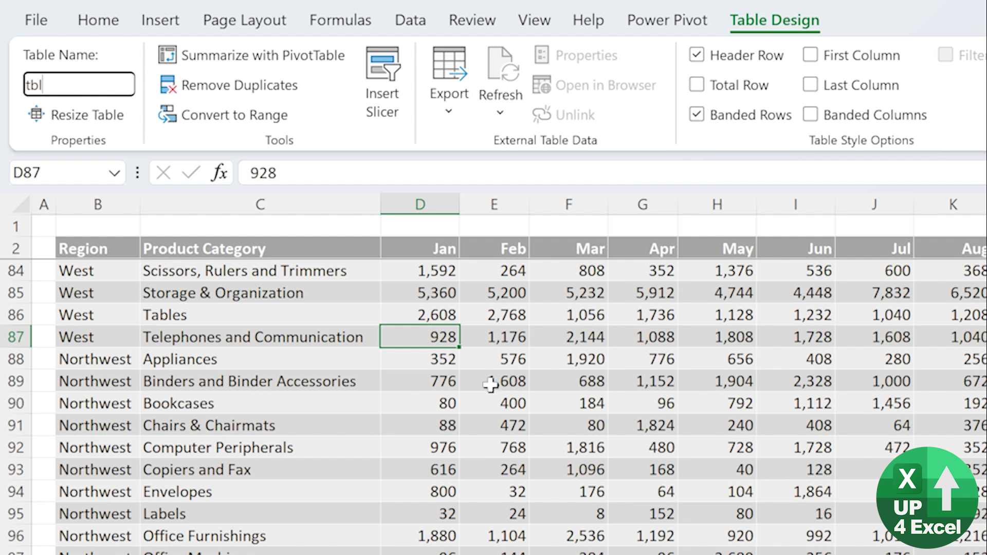
type("Budget")
key("Return")
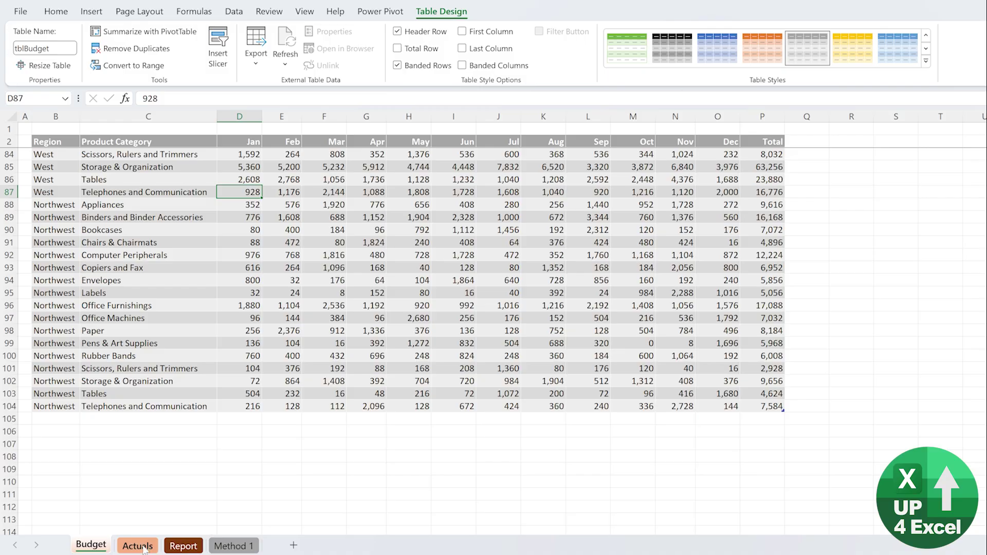
left_click(128, 542)
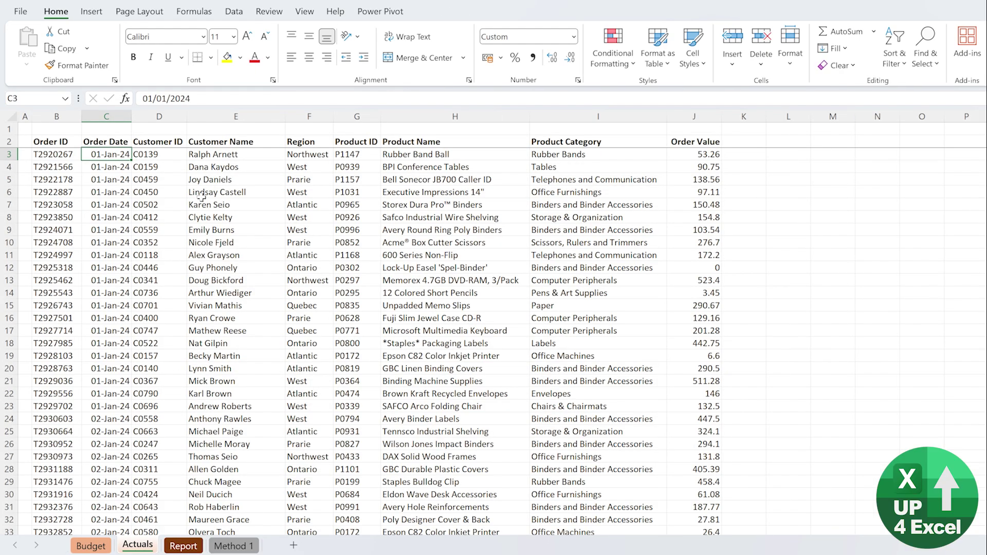
Convert the Actuals order data into a table named tblActuals
key("ctrl+t")
key("Return")
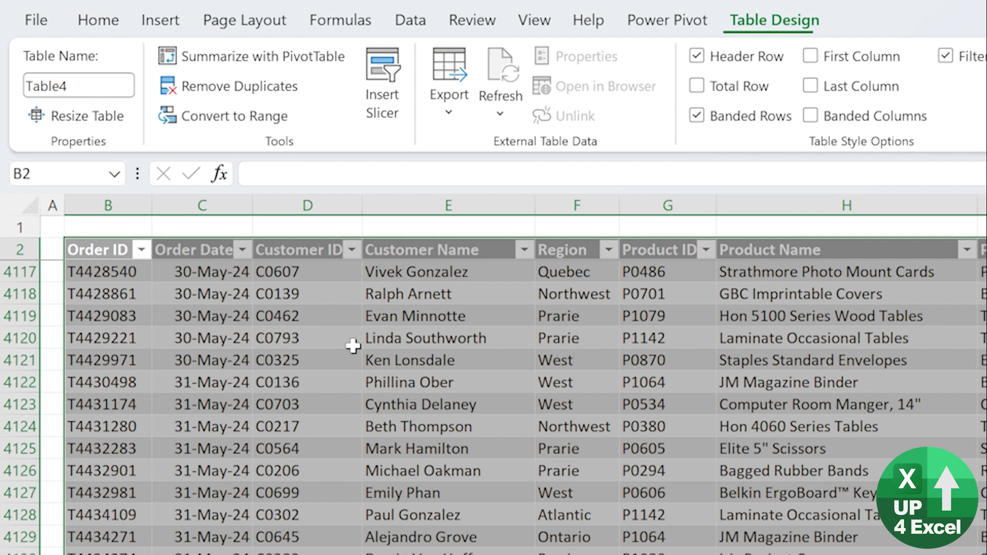
left_click(83, 80)
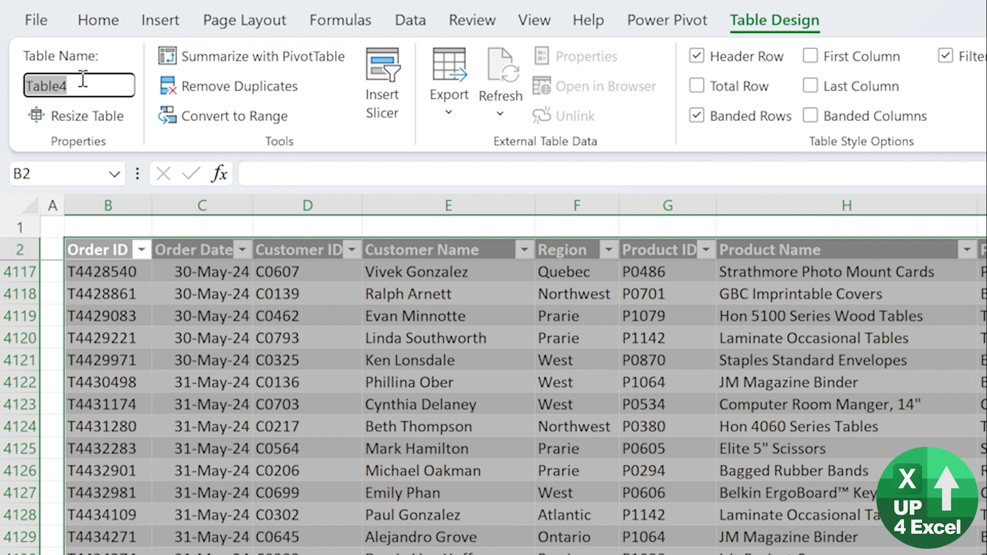
type("tbl")
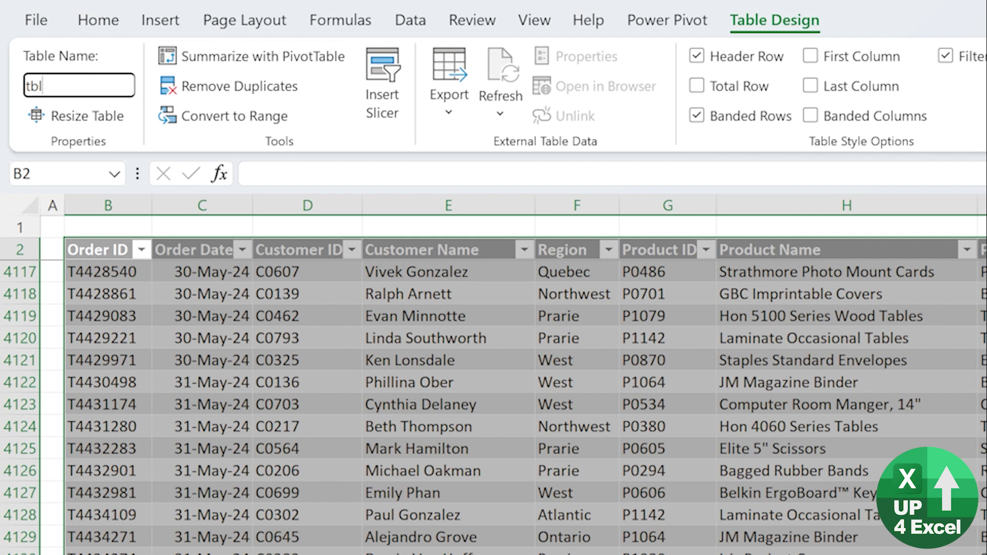
type("Actuals")
key("Return")
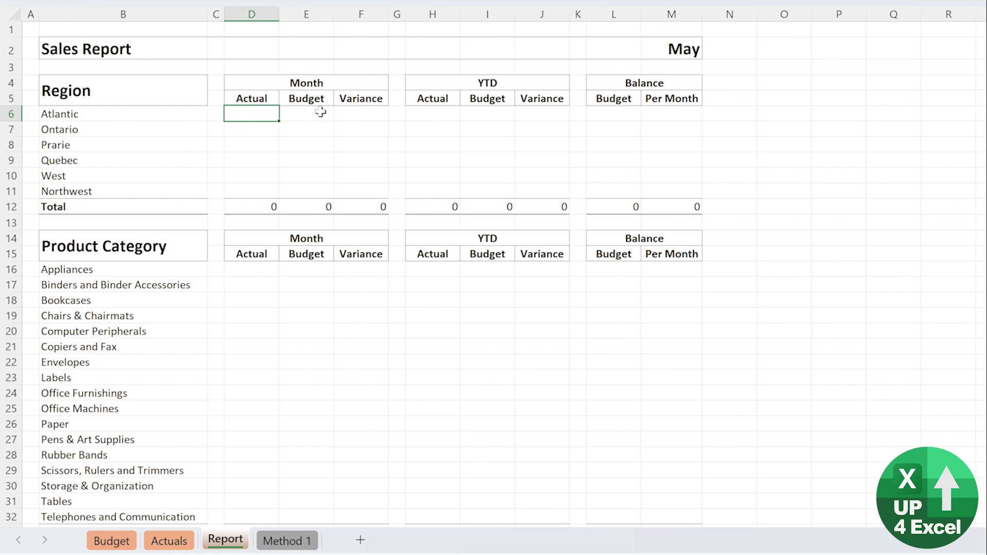
Compare the Report's Month, YTD and Balance Budget cells with the Budget sheet's May column
left_click(491, 98)
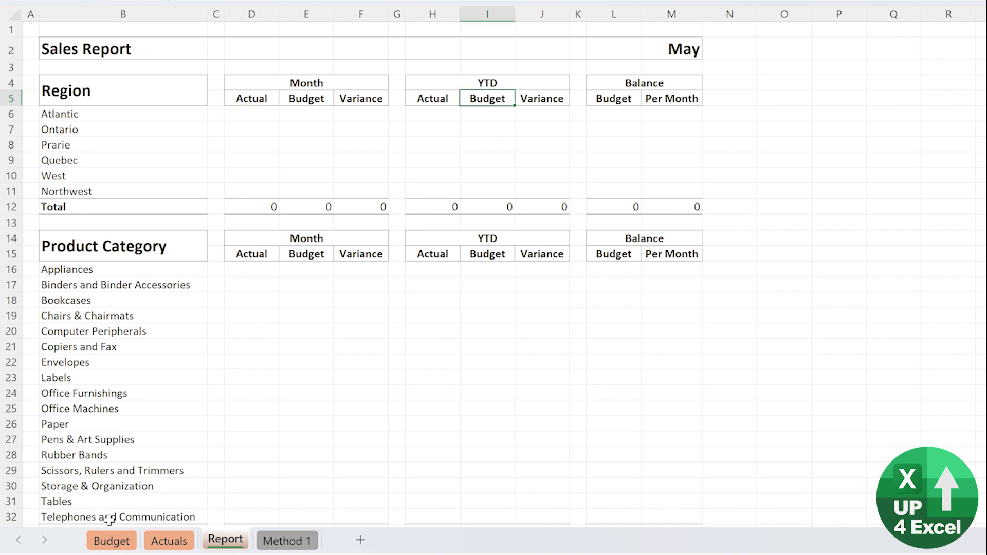
left_click(112, 541)
left_click(496, 52)
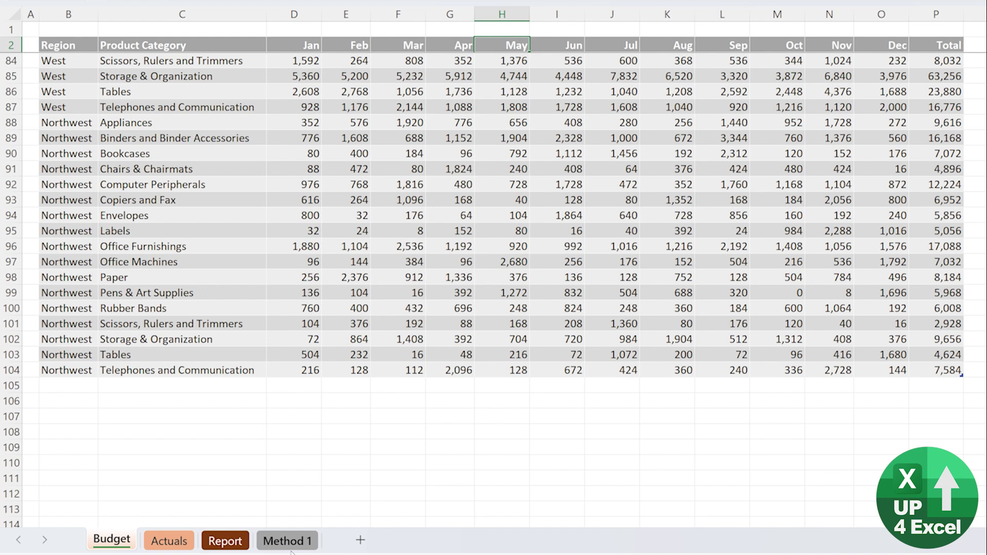
left_click(224, 540)
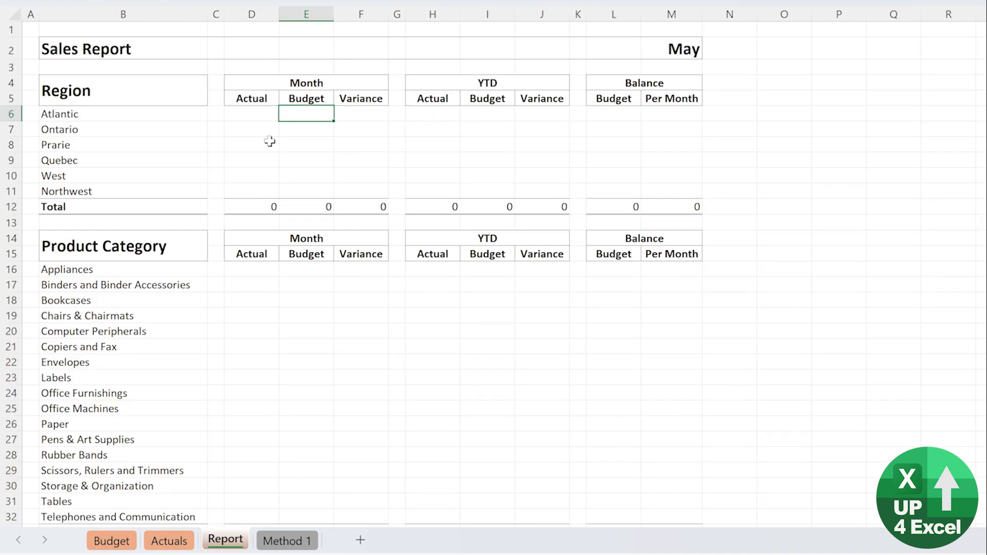
left_click(111, 541)
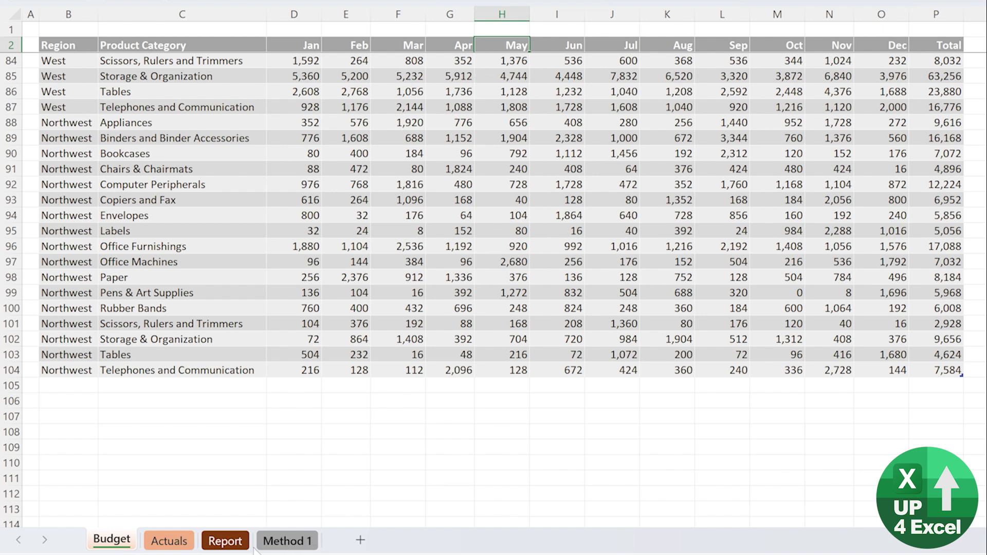
left_click(224, 540)
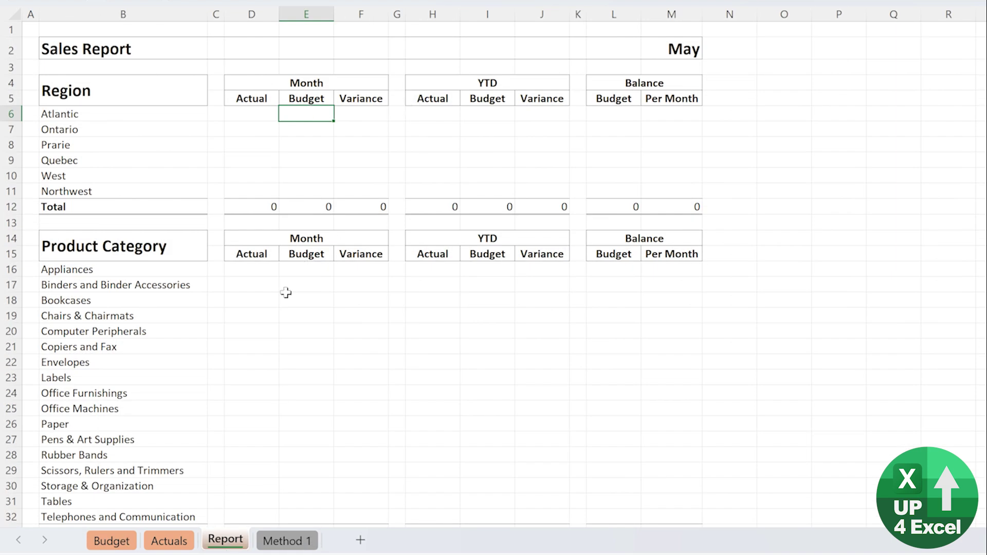
left_click(297, 267)
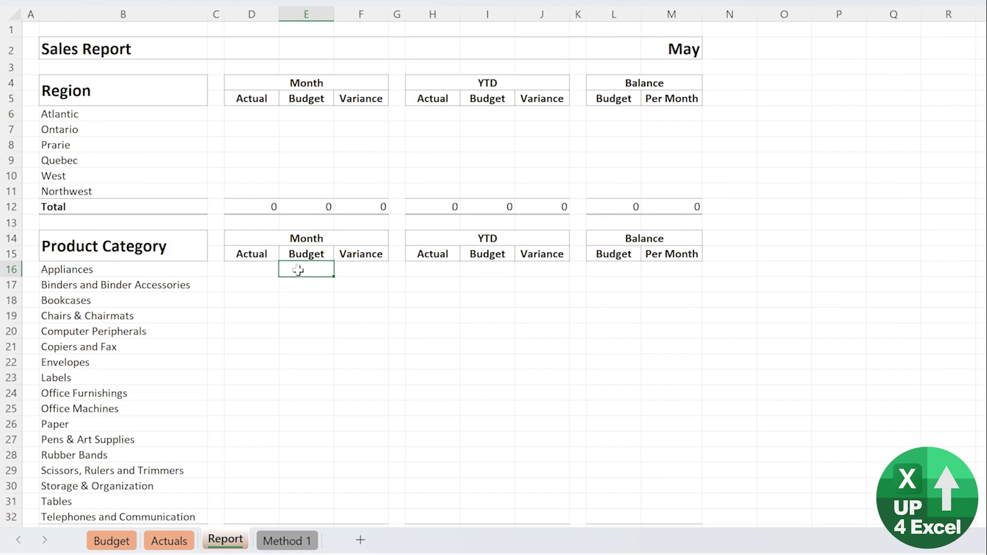
left_click(488, 115)
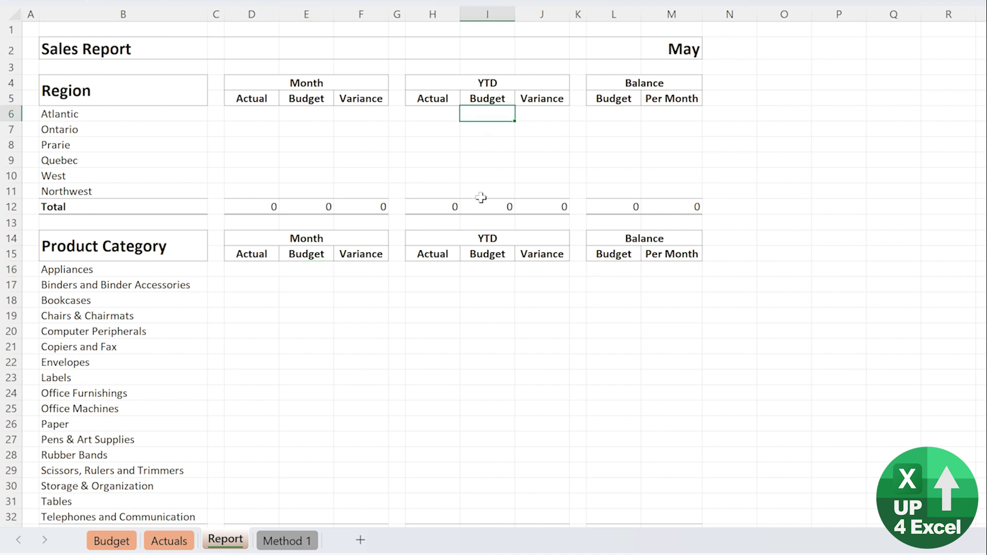
left_click(625, 113)
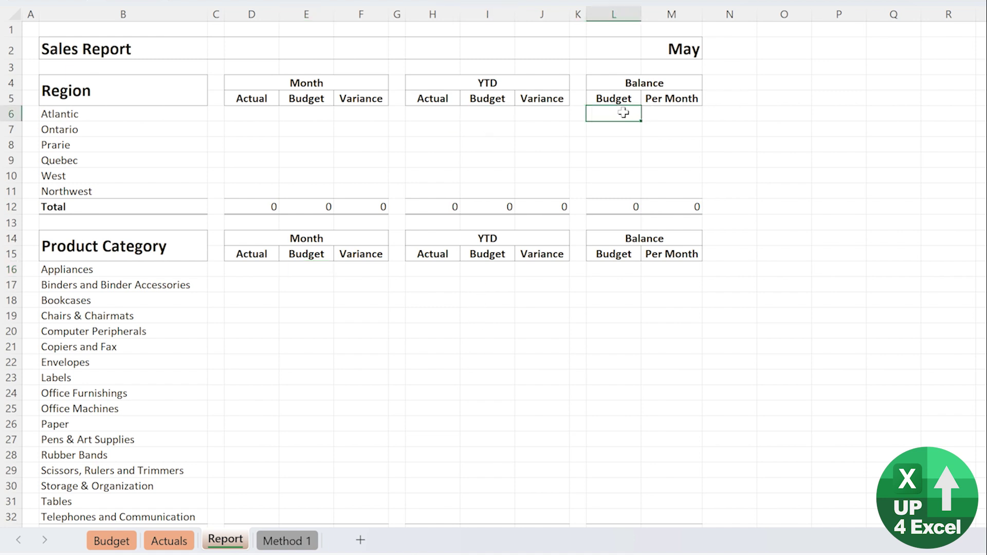
left_click(107, 544)
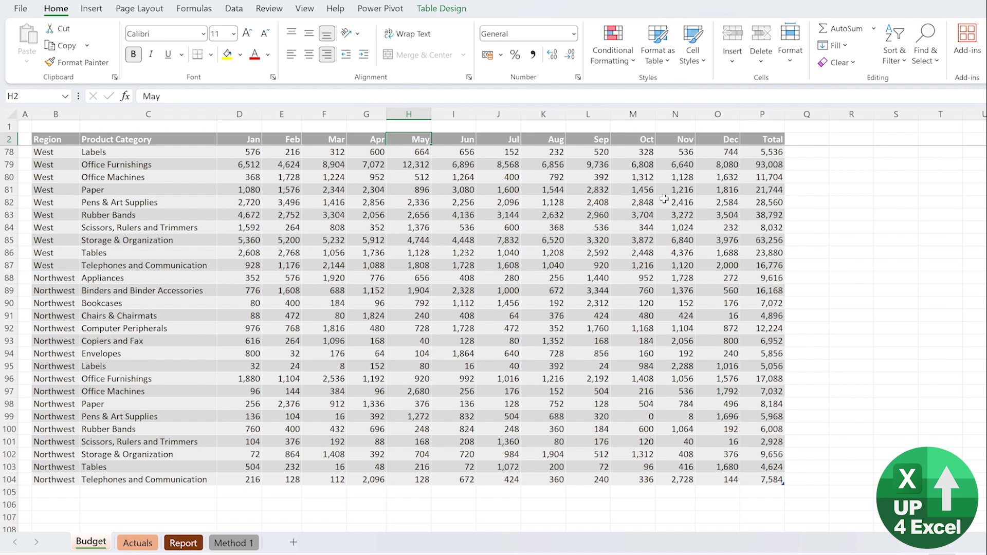
scroll(664, 199, "up", 5)
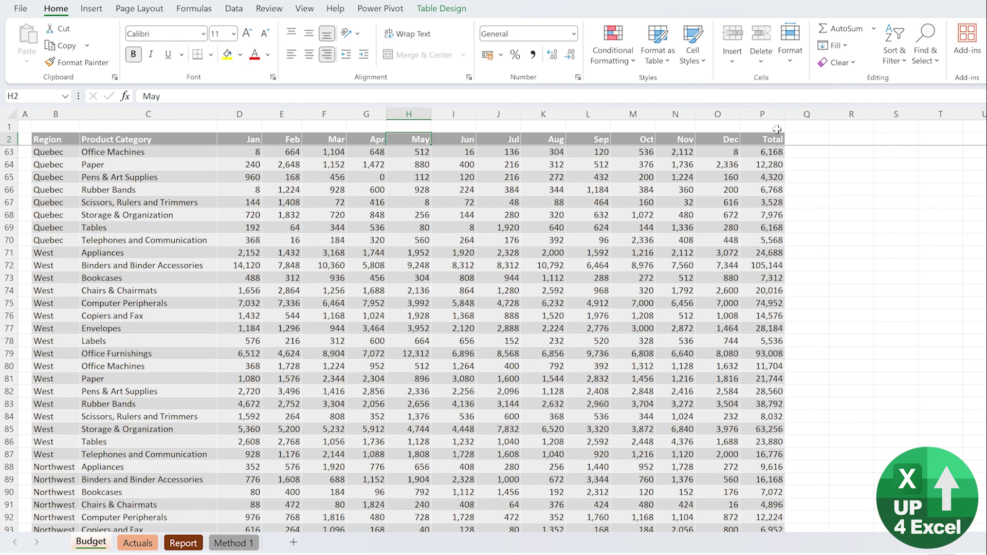
left_click(813, 140)
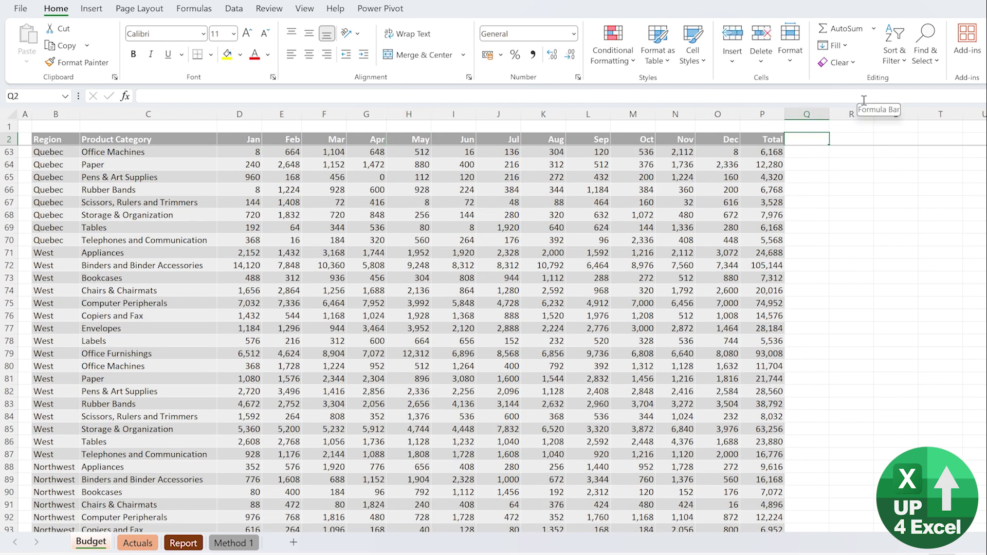
type("Month")
key("Return")
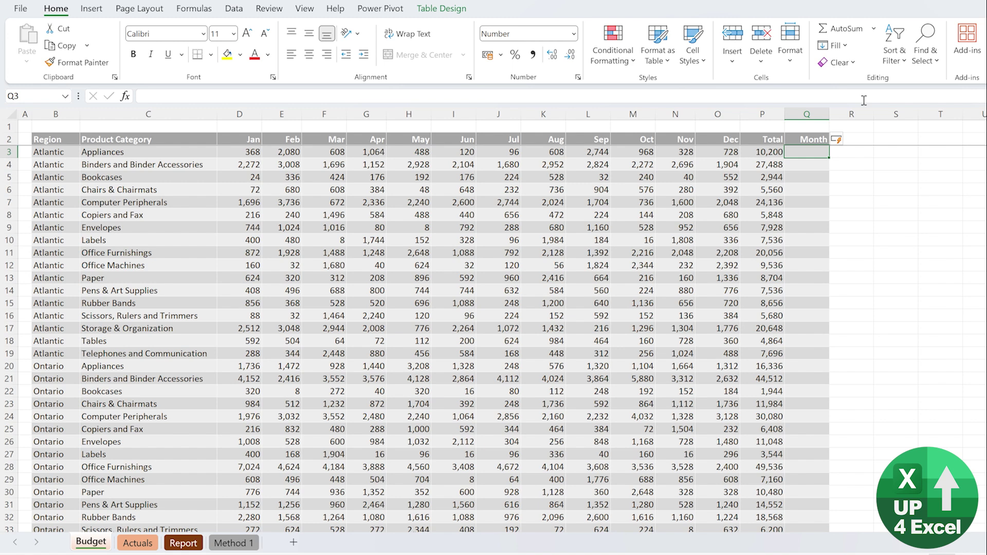
type("=")
key("Left")
key("Left")
key("Left")
key("Left")
key("Left")
key("Left")
key("Left")
key("Left")
key("Left")
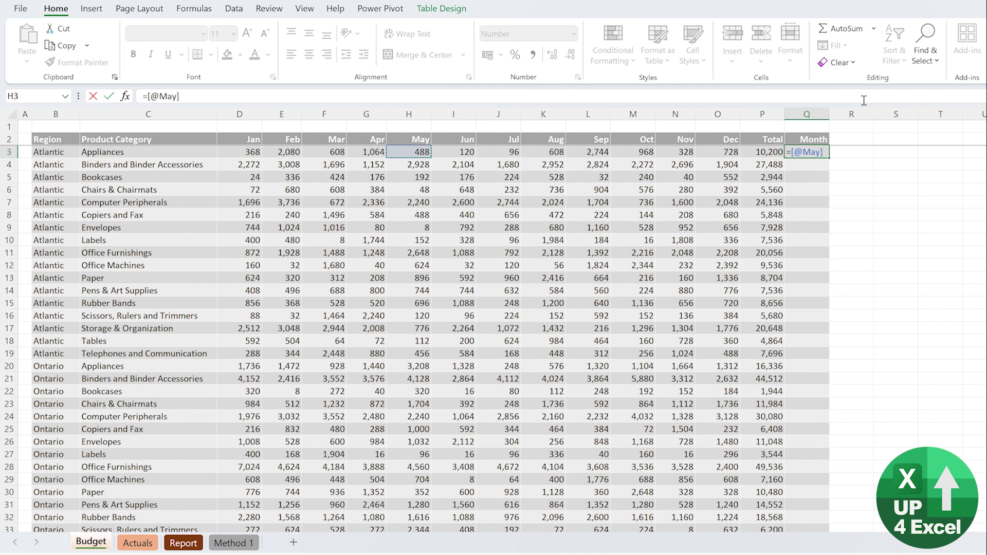
key("Return")
Give the Month header a dark grey fill and copy it
key("Up")
key("Up")
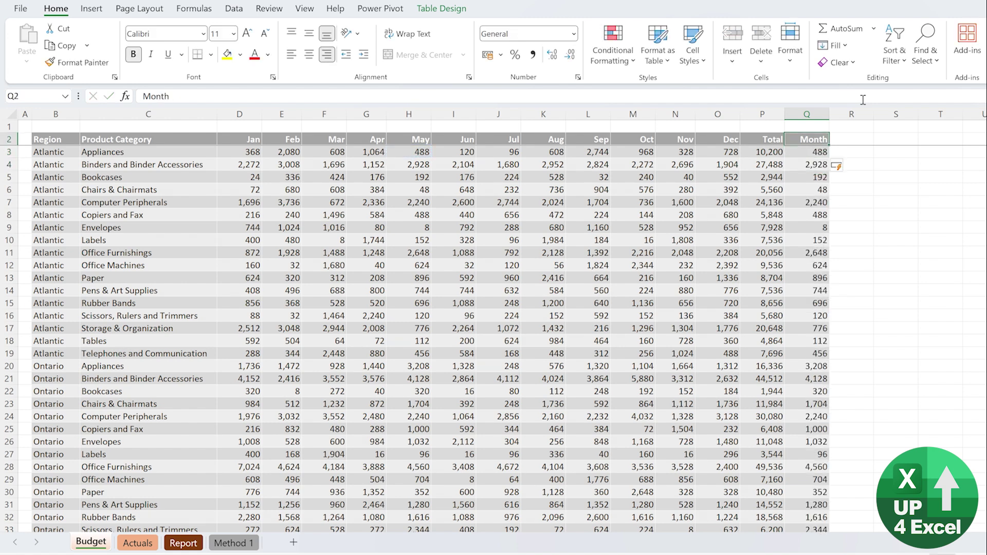
left_click(240, 55)
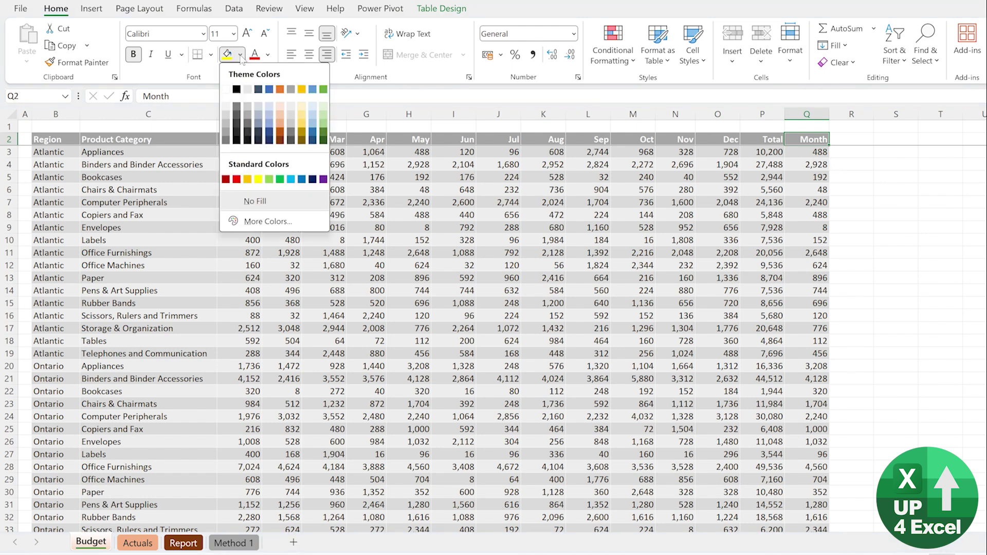
left_click(290, 140)
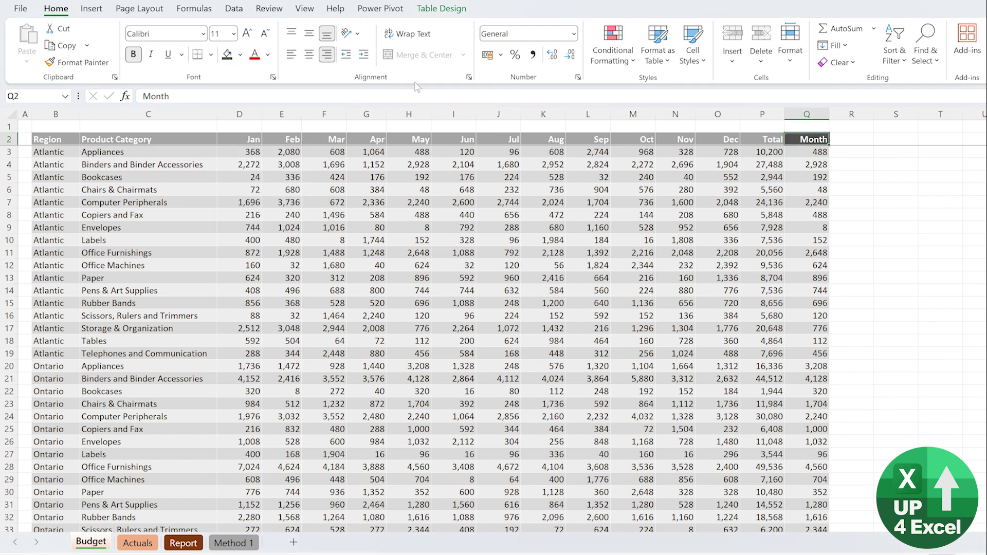
key("ctrl+c")
key("Right")
Add a YTD column with =SUM(tblBudget[@[Jan]:[May]]) summing Jan through May
key("ctrl+v")
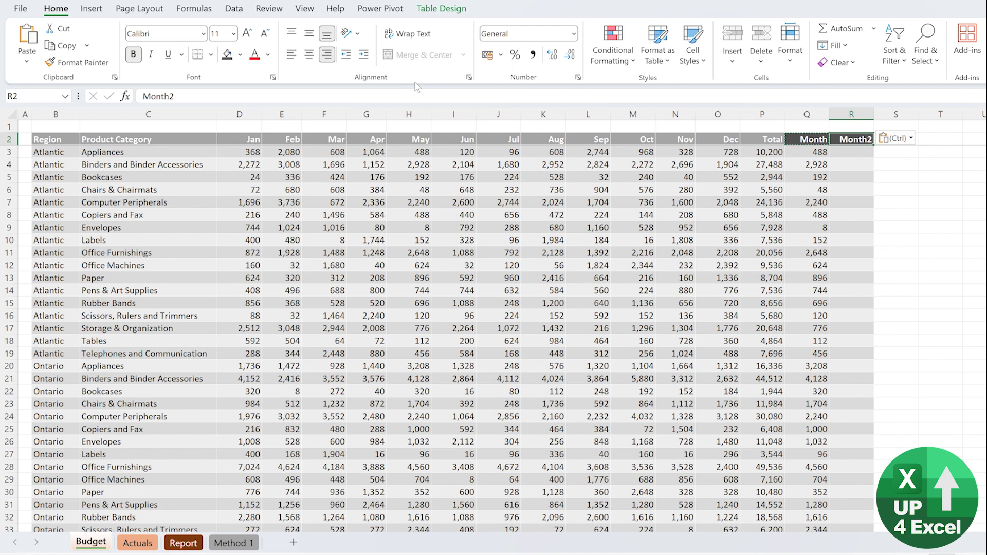
type("YTD")
key("Return")
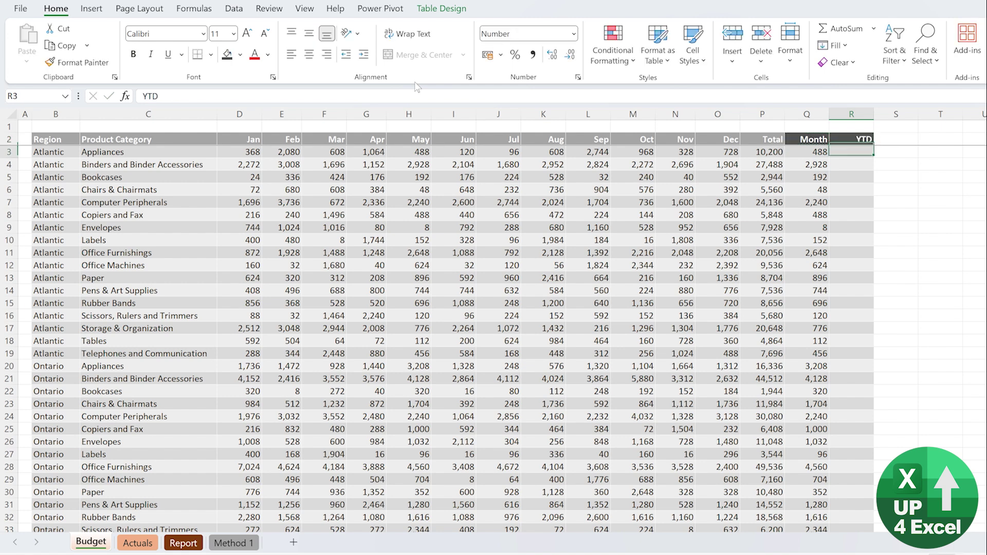
type("=SUM(")
key("Left")
key("Left")
key("Left")
key("Left")
key("Left")
key("Left")
key("Left")
key("Left")
key("Left")
key("Left")
key("Left")
key("Left")
key("Left")
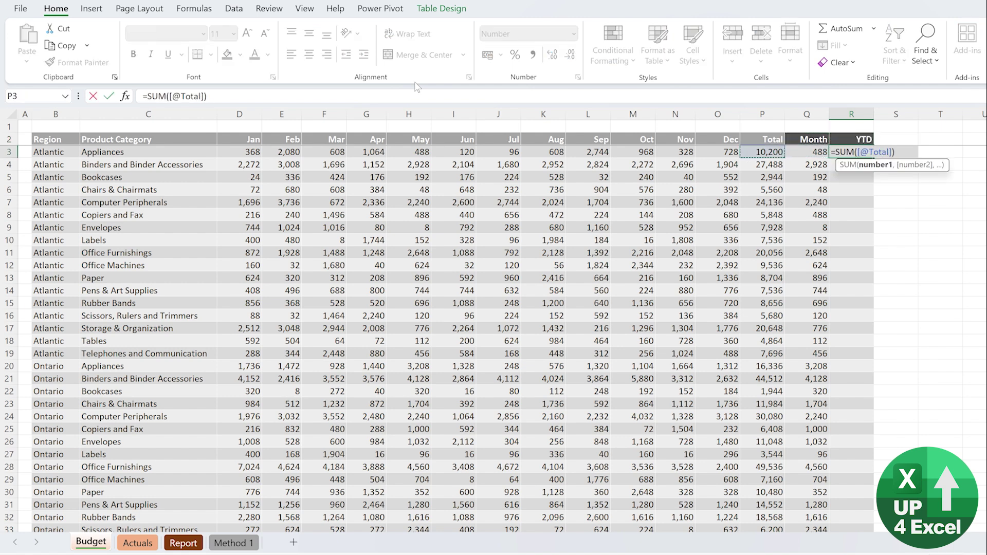
key("Left")
key("shift+Right")
key("shift+Right")
key("shift+Right")
key("shift+Right")
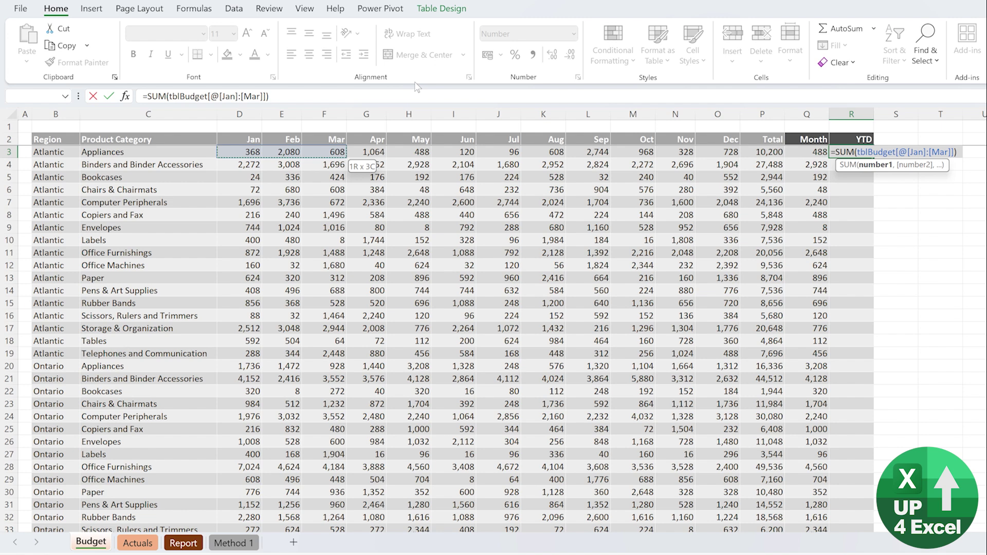
key("Return")
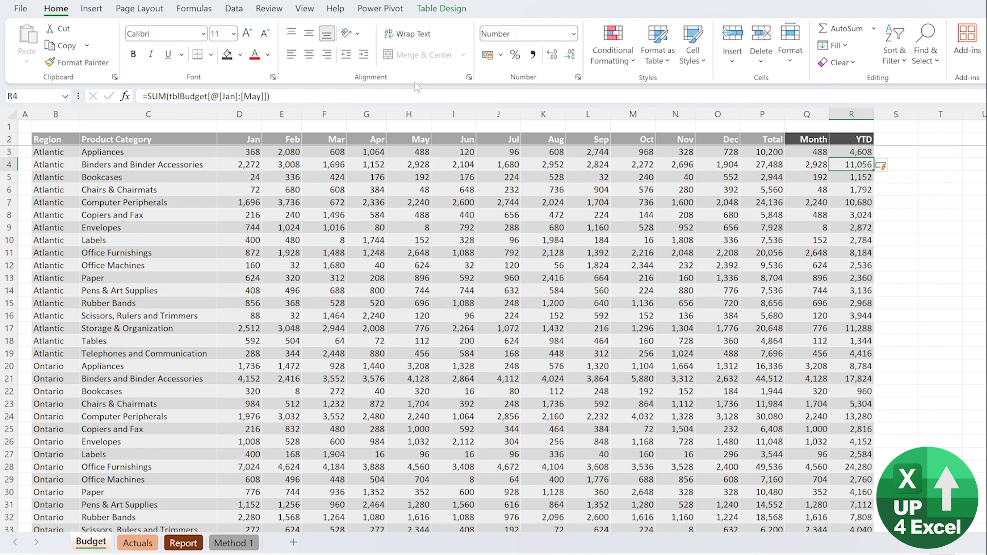
key("Up")
key("Up")
key("Right")
type("Bal")
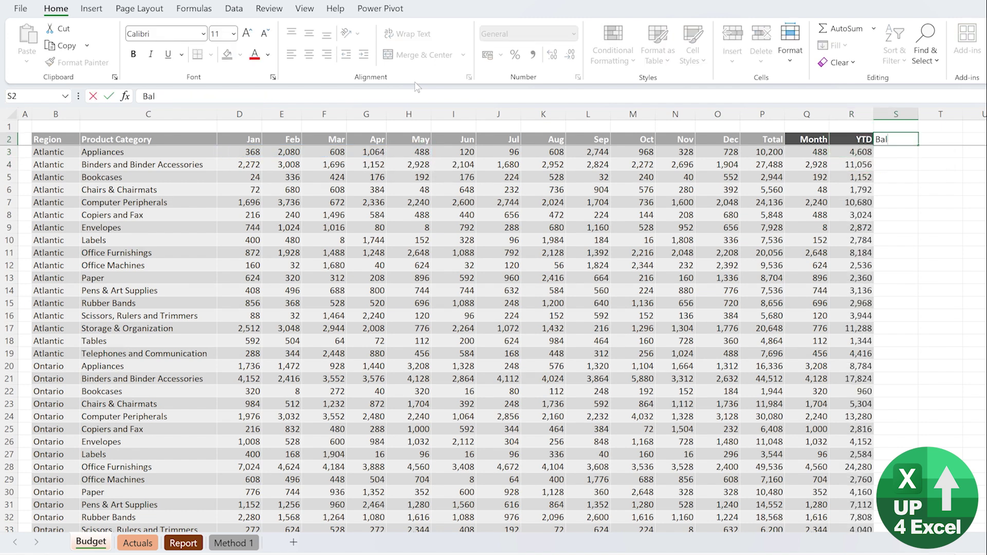
type("ance")
key("Return")
key("Up")
key("Left")
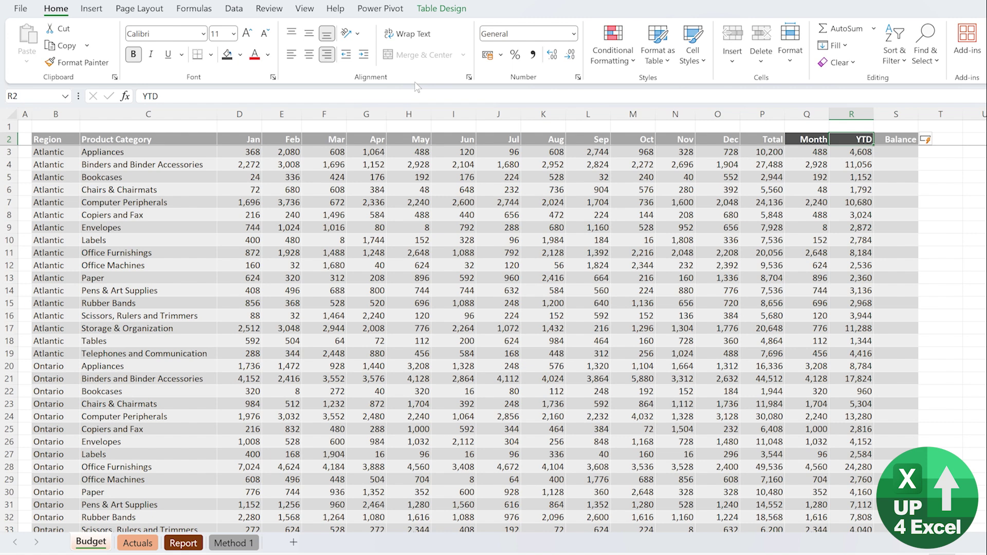
key("Right")
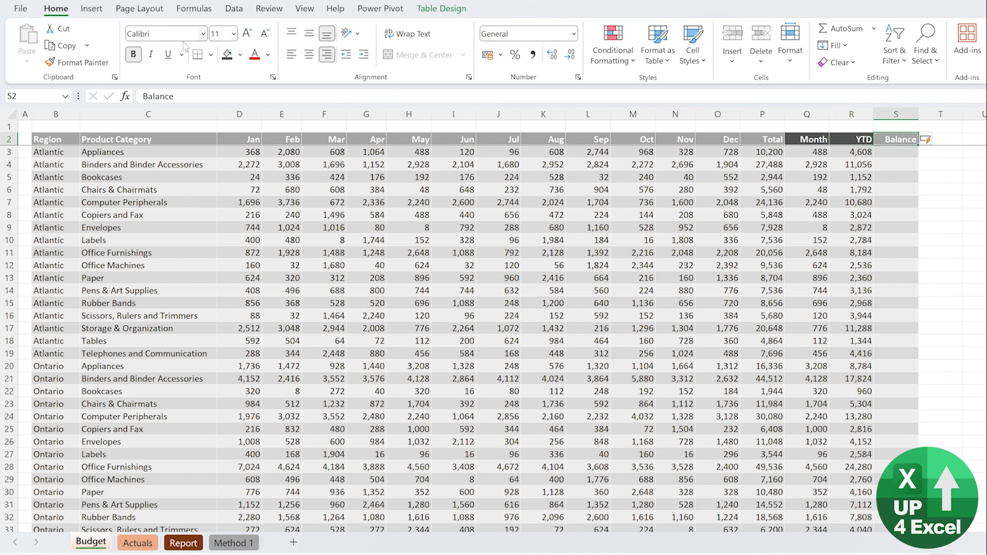
key("Down")
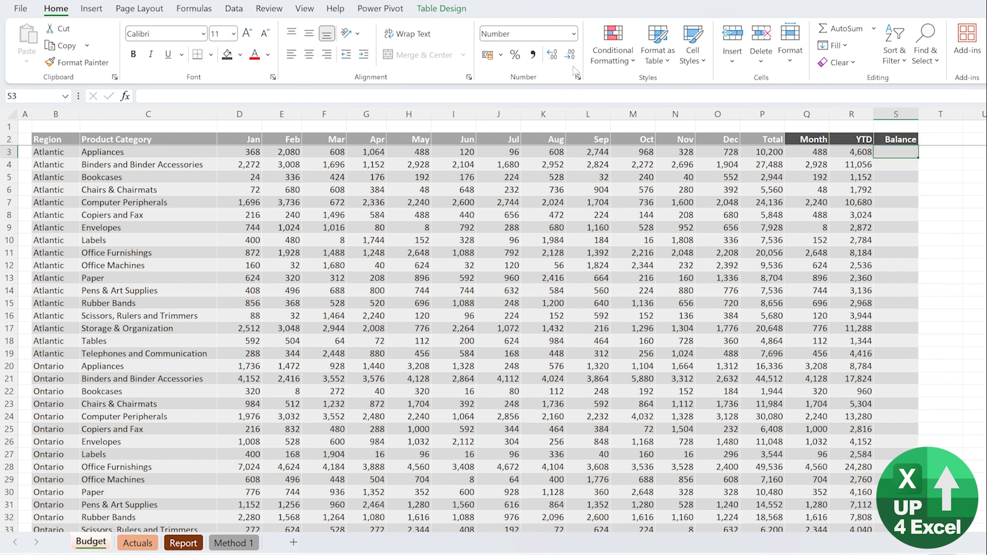
type("=")
key("Left")
key("Left")
key("Left")
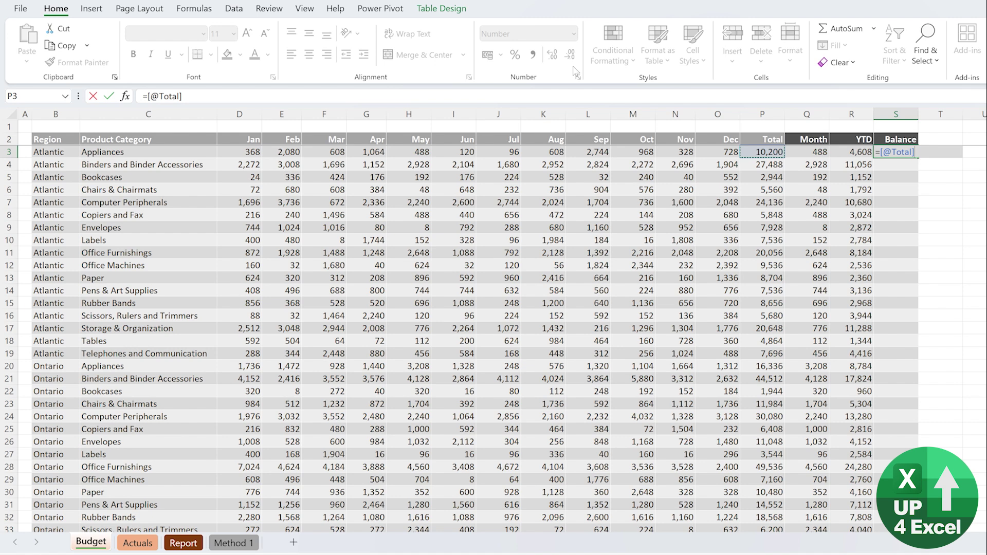
type("-")
key("Left")
key("Return")
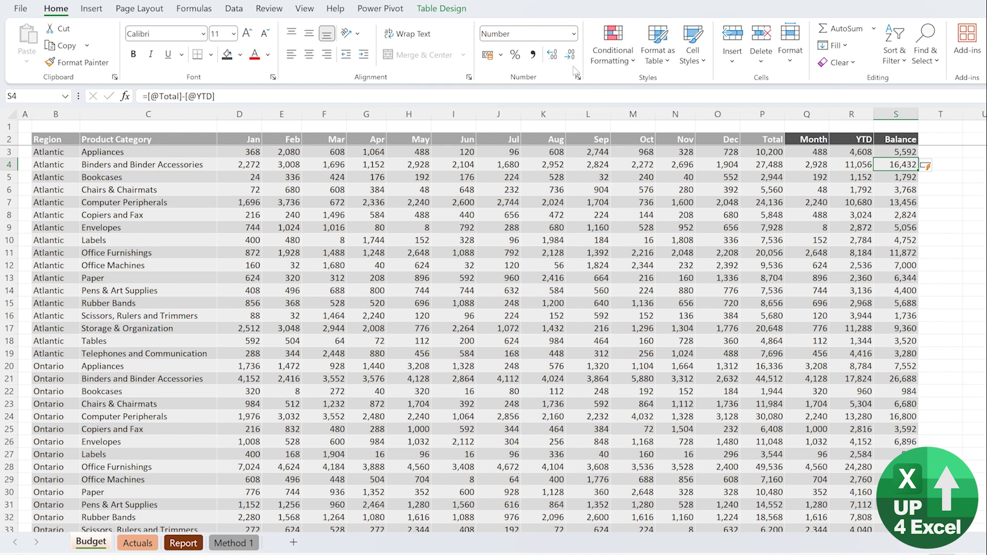
Check the Budget table's Month and YTD formulas against the Report sheet
left_click(183, 542)
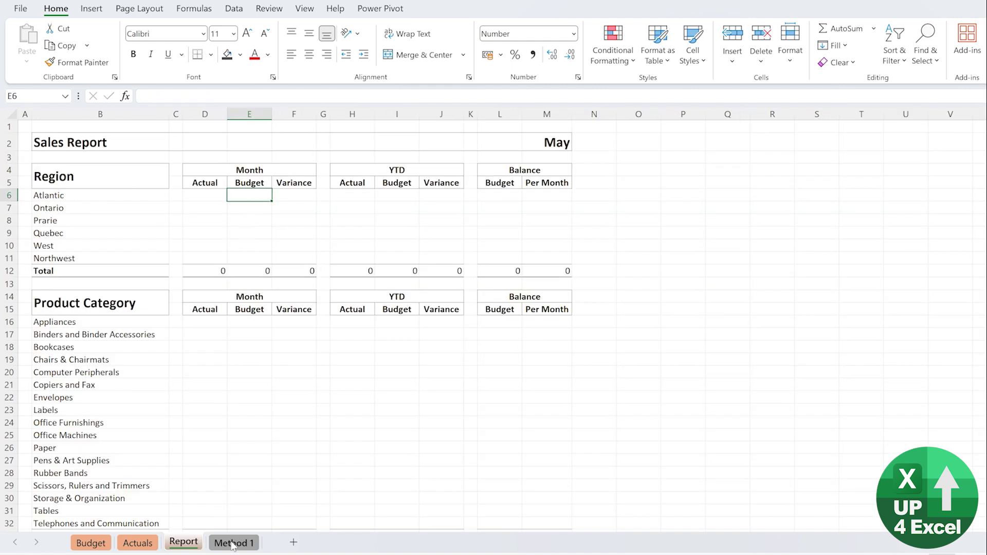
left_click(91, 543)
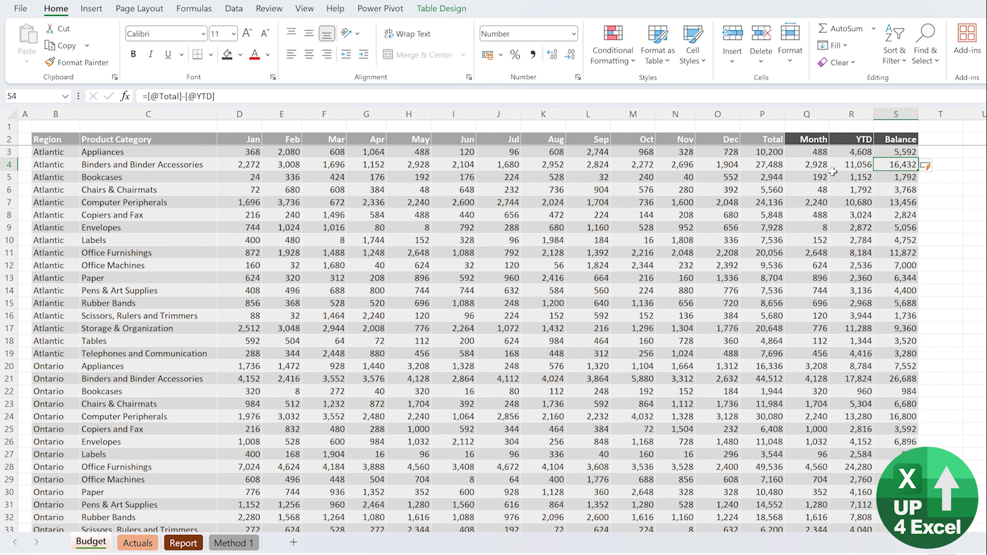
left_click(818, 150)
left_click(856, 151)
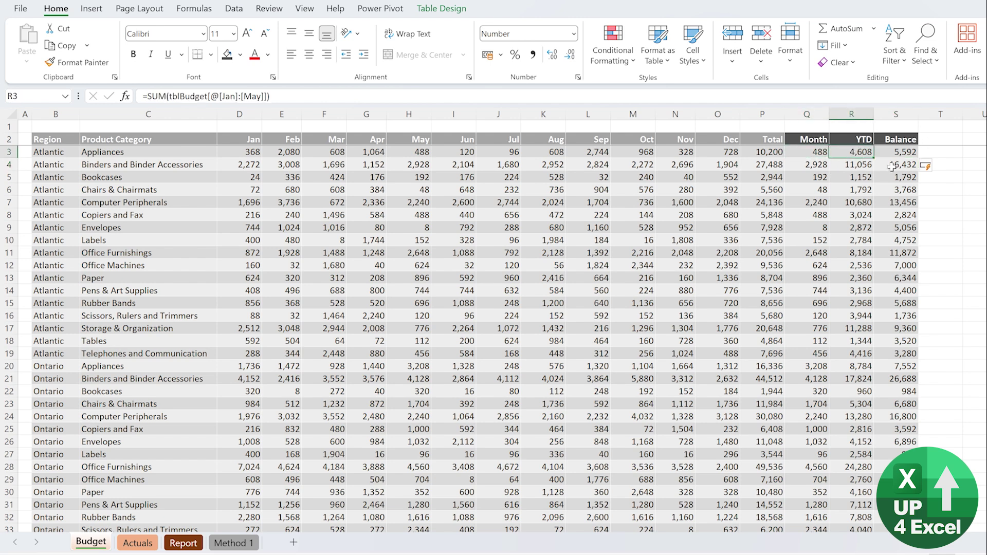
left_click(181, 543)
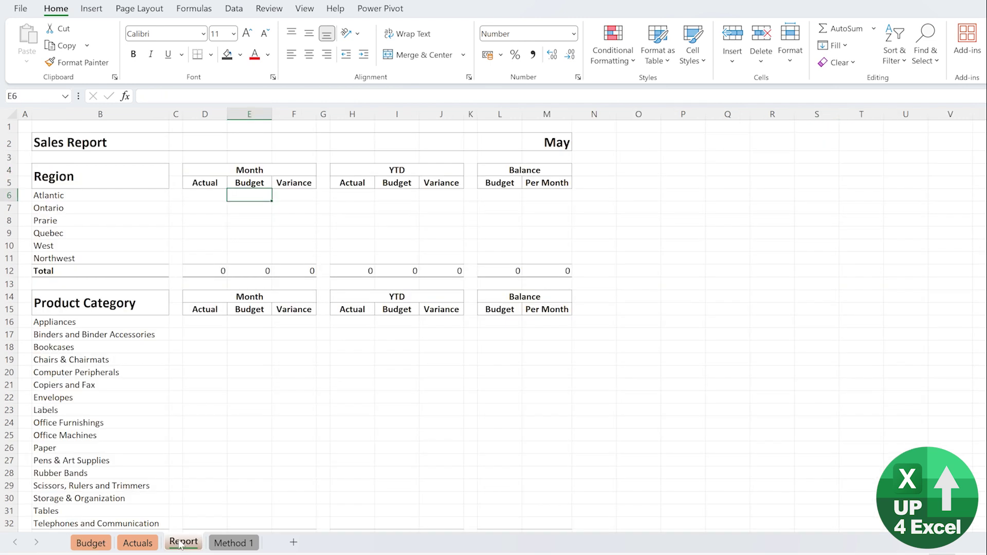
left_click(91, 543)
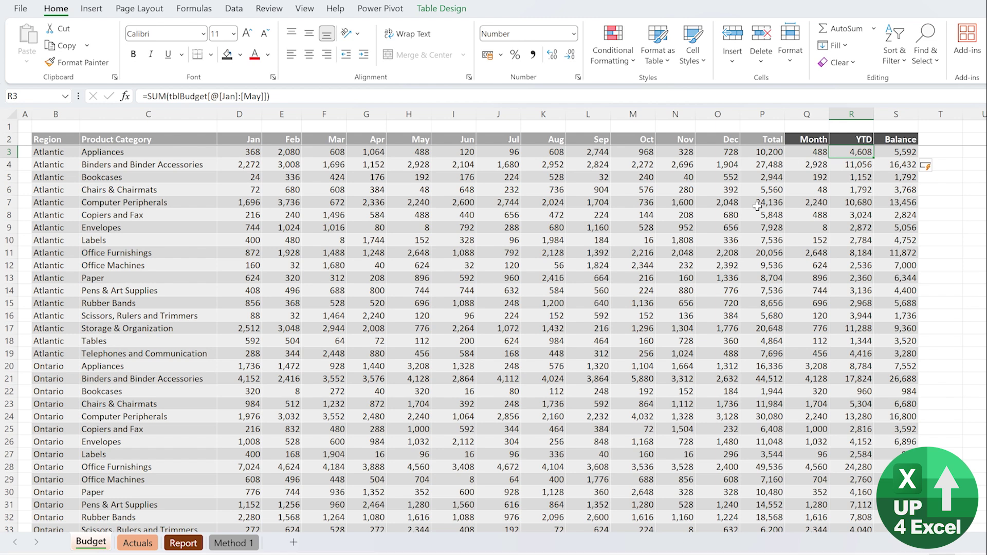
left_click(801, 156)
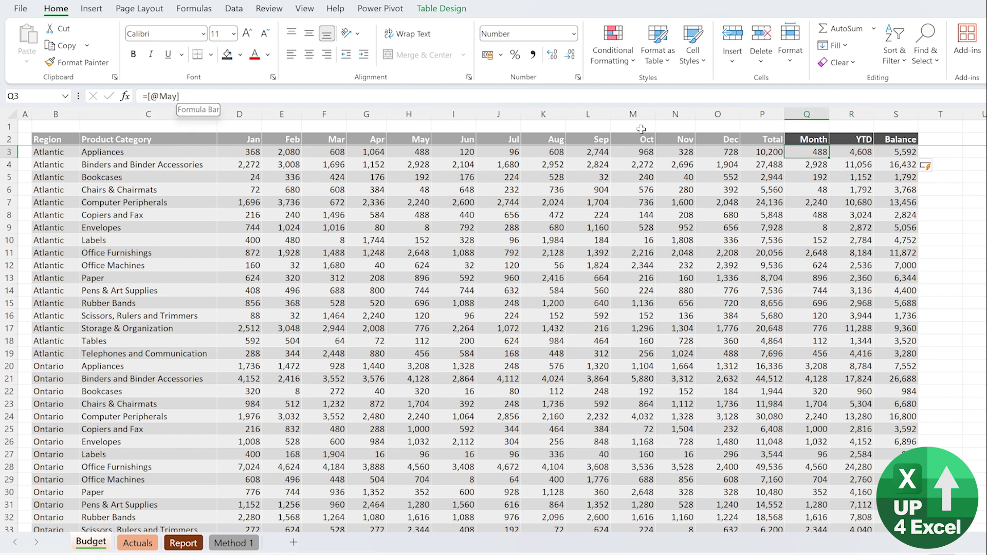
key("F2")
key("F2")
key("Right")
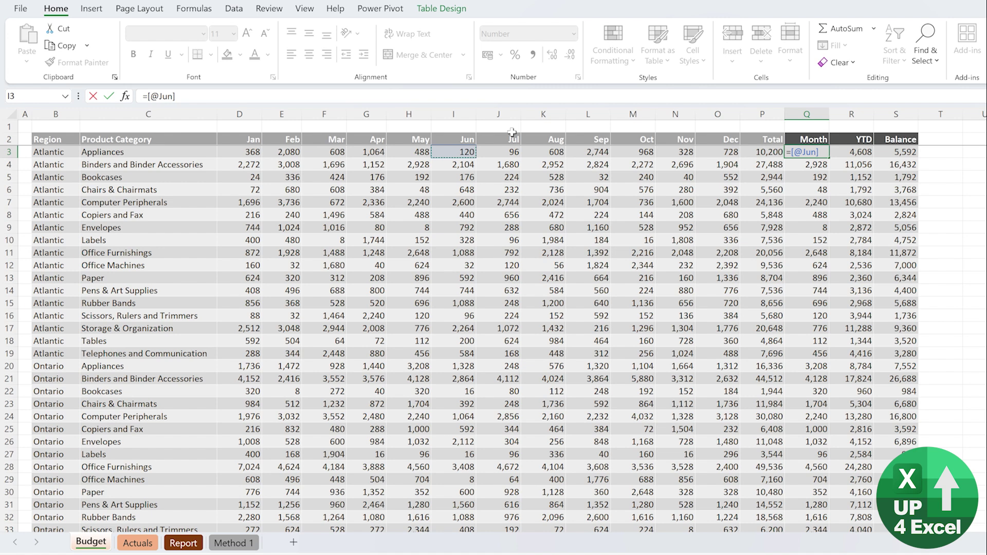
key("Return")
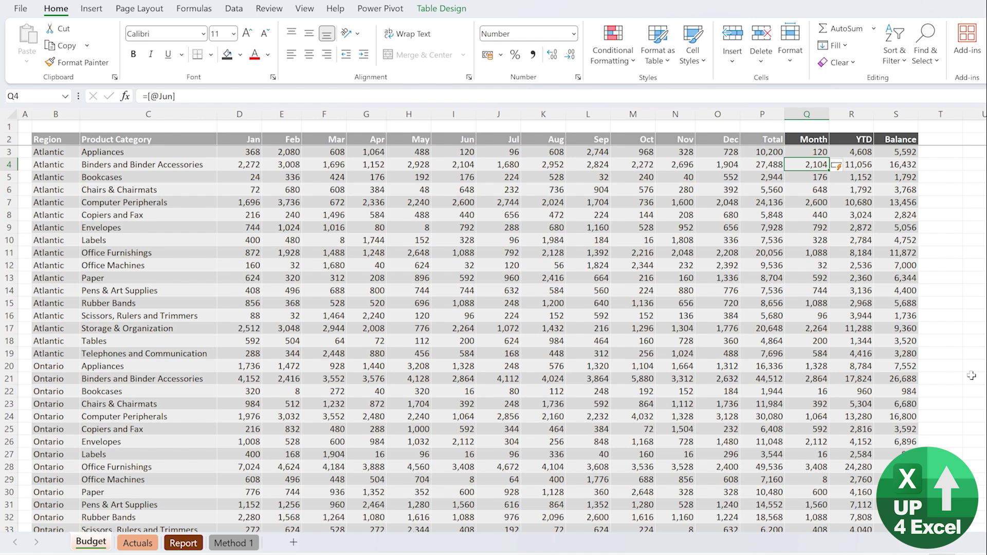
key("F2")
key("F2")
key("Left")
key("Return")
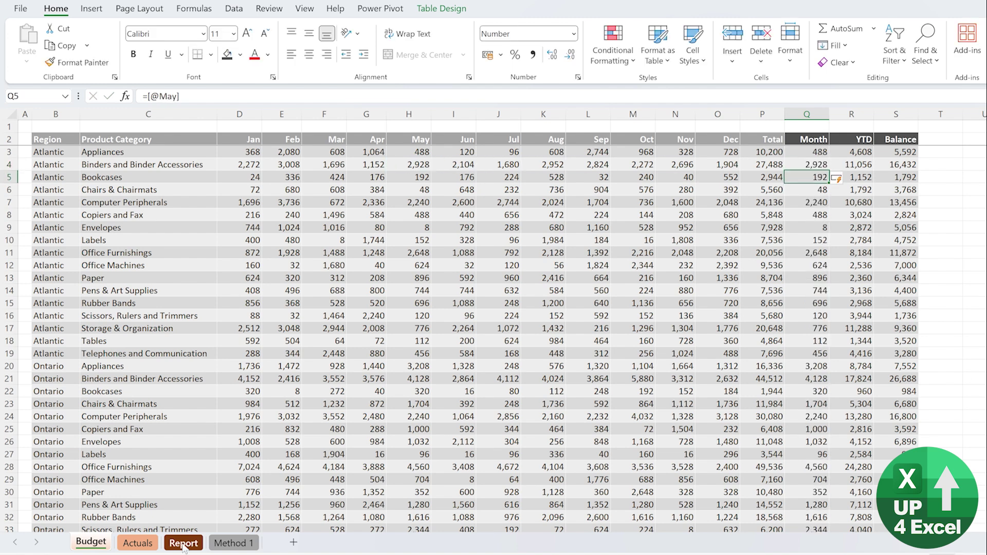
Open the Actuals sheet and survey tblActuals, rows 3 to 4146, from the first order to Order Value
left_click(135, 546)
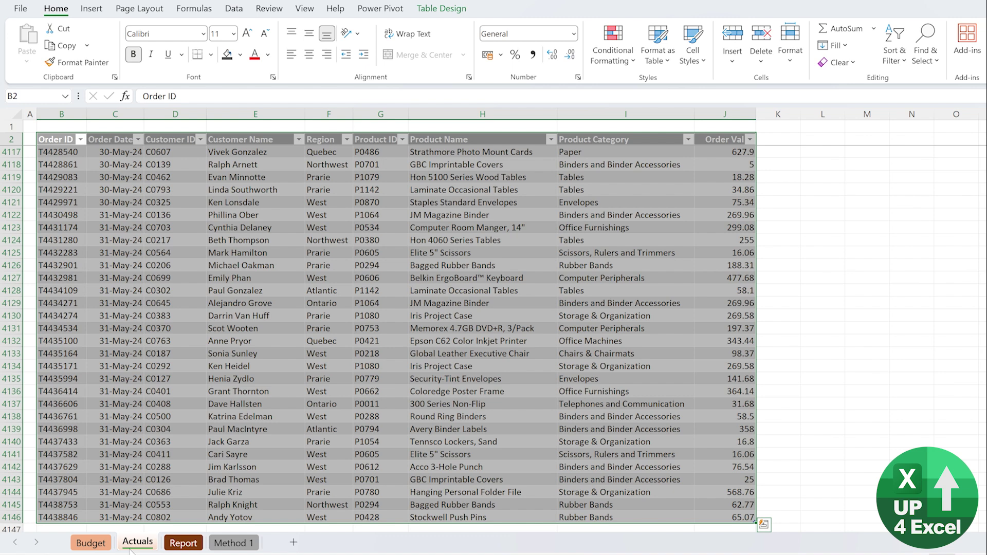
key("ctrl+Up")
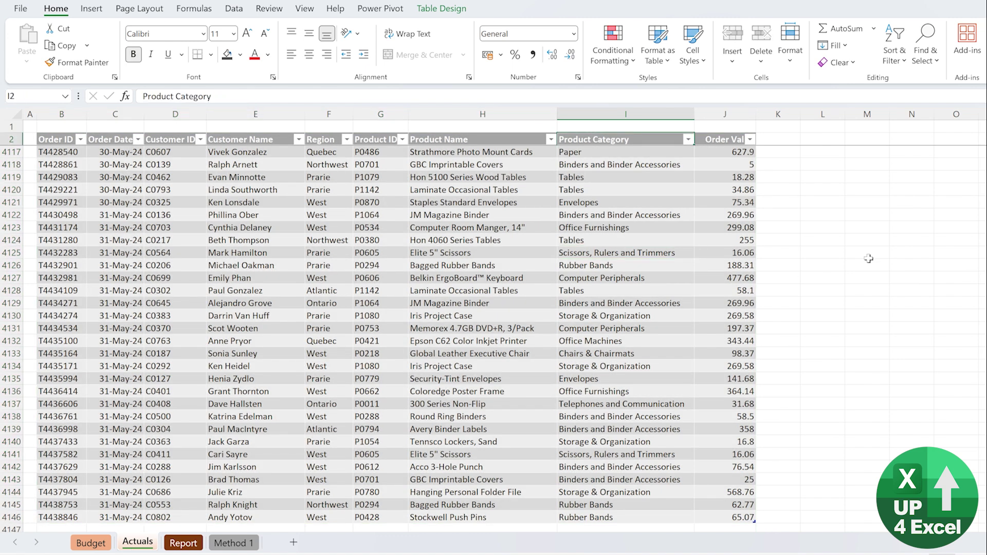
key("Down")
key("Left")
key("Left")
key("Left")
key("Left")
key("Left")
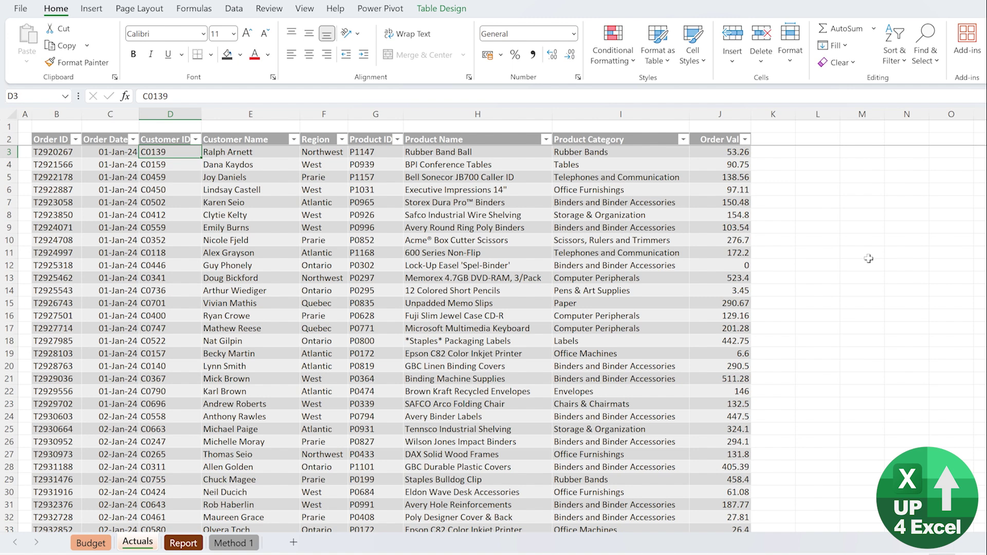
key("ctrl+Down")
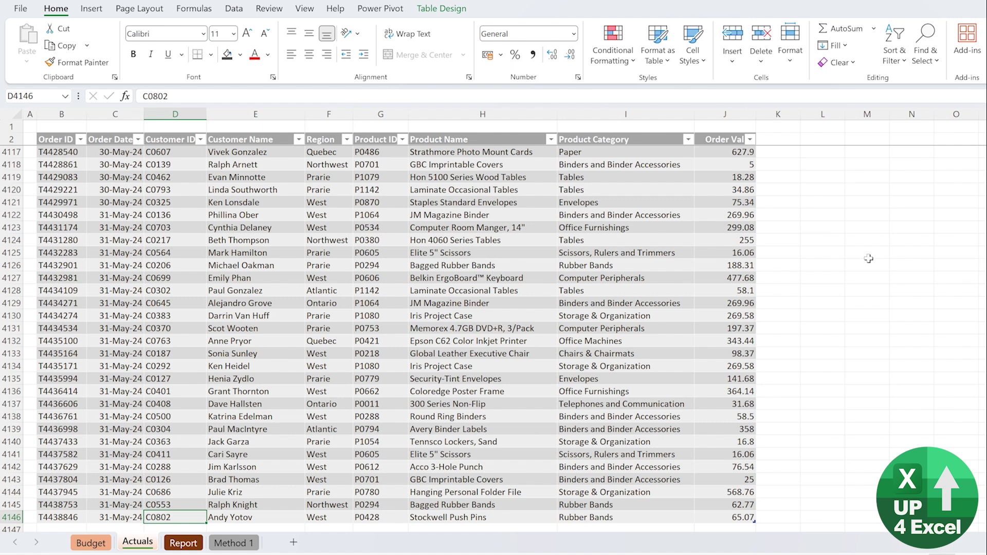
key("ctrl+Up")
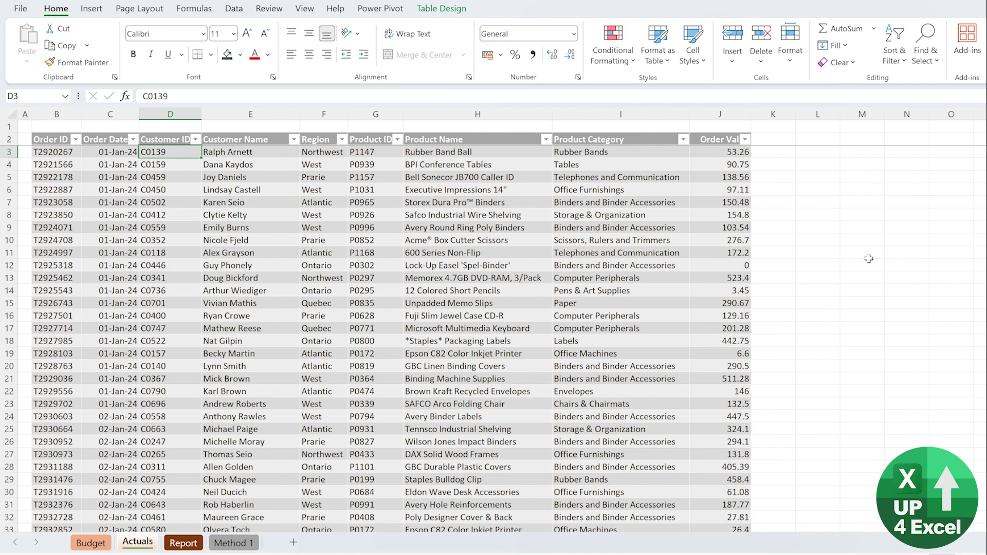
key("ctrl+Right")
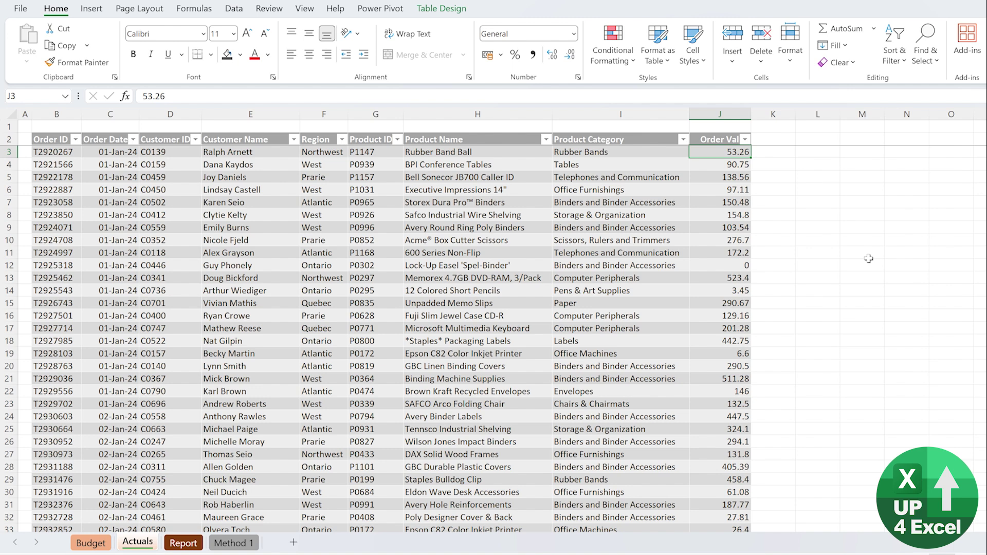
Add a 'Month' header in K2 to extend tblActuals, and hide the table's filter arrows
key("Up")
key("Right")
type("Month")
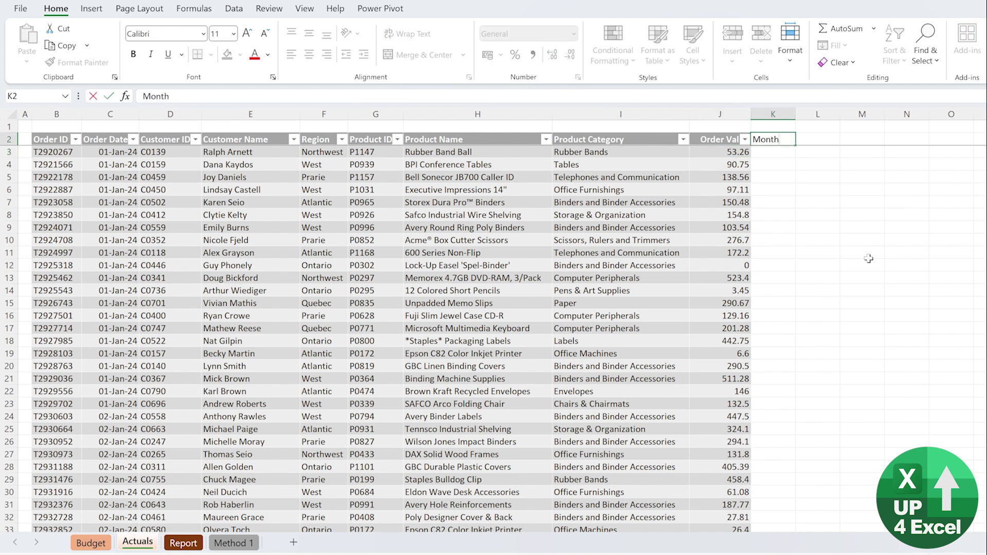
key("Return")
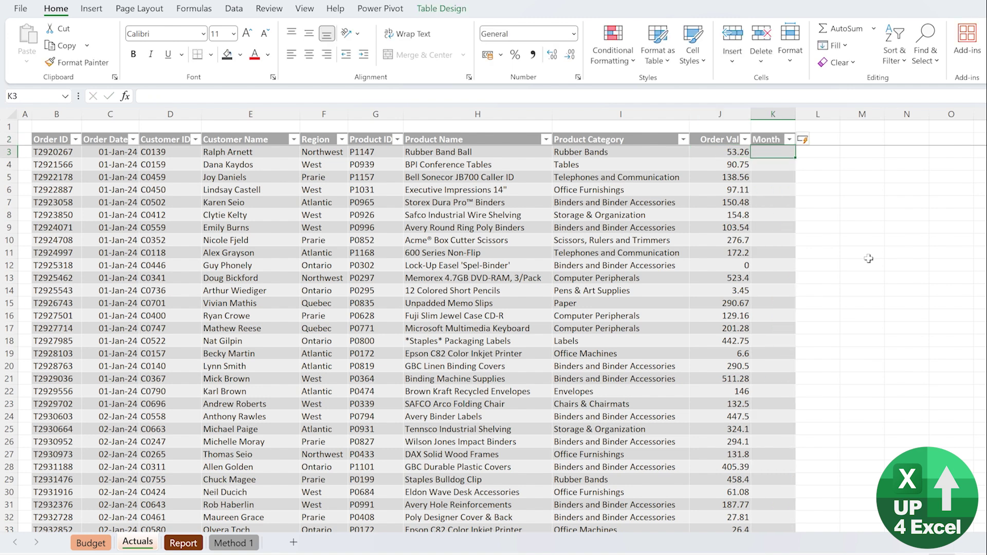
key("Up")
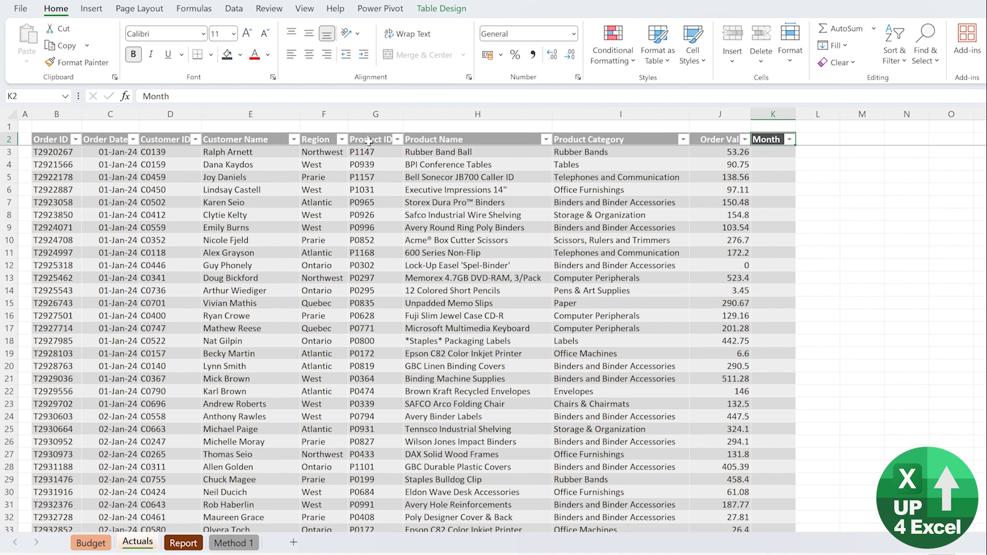
key("ctrl+shift+l")
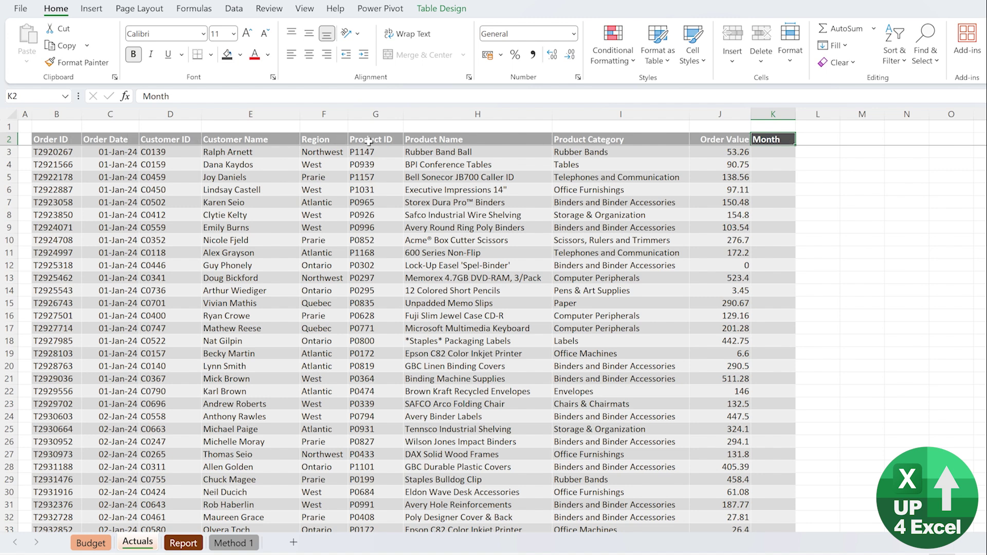
Fill the Month column with =MONTH([@[Order Date]]) and check later orders' months
key("Down")
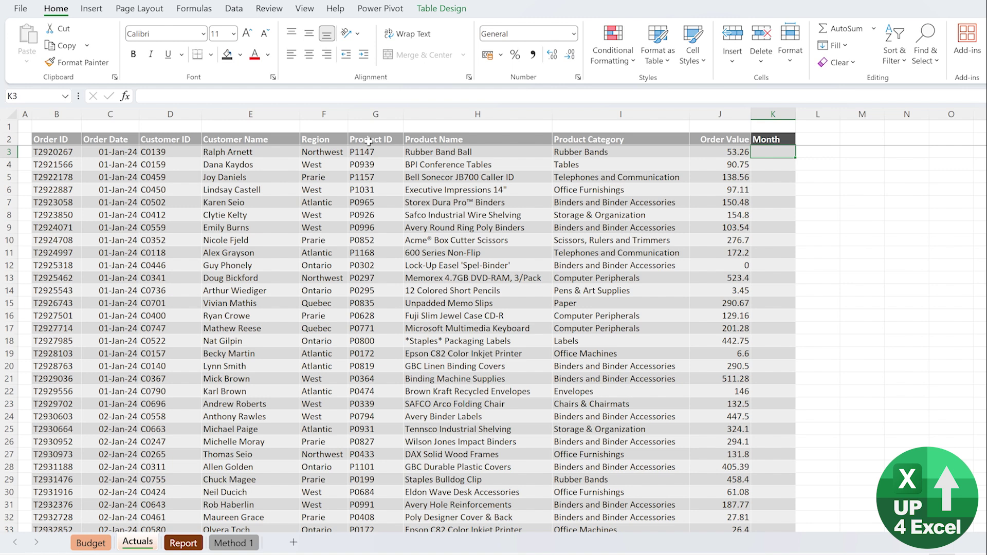
type("=month")
key("Tab")
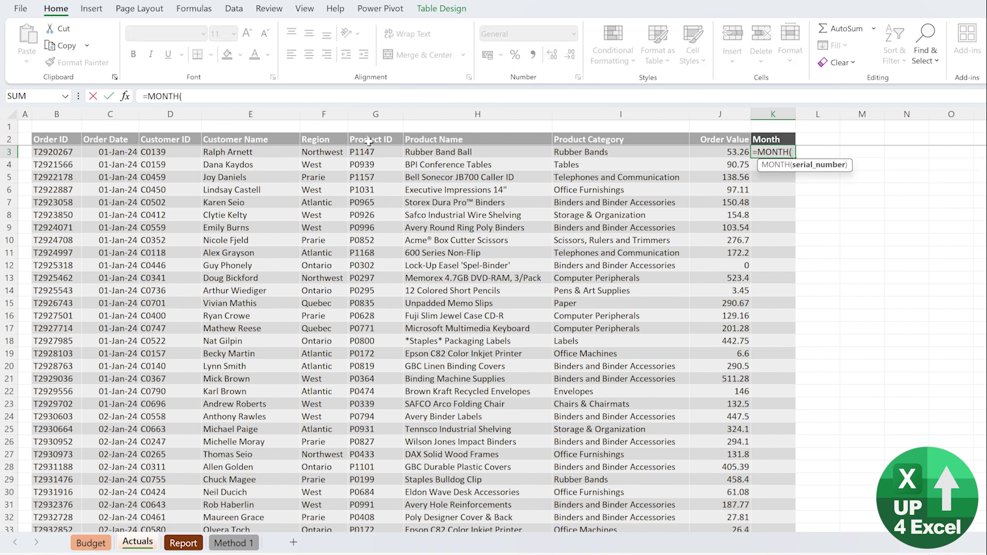
key("Left")
key("Left")
key("Left")
key("Left")
key("Left")
key("Left")
key("Left")
key("Left")
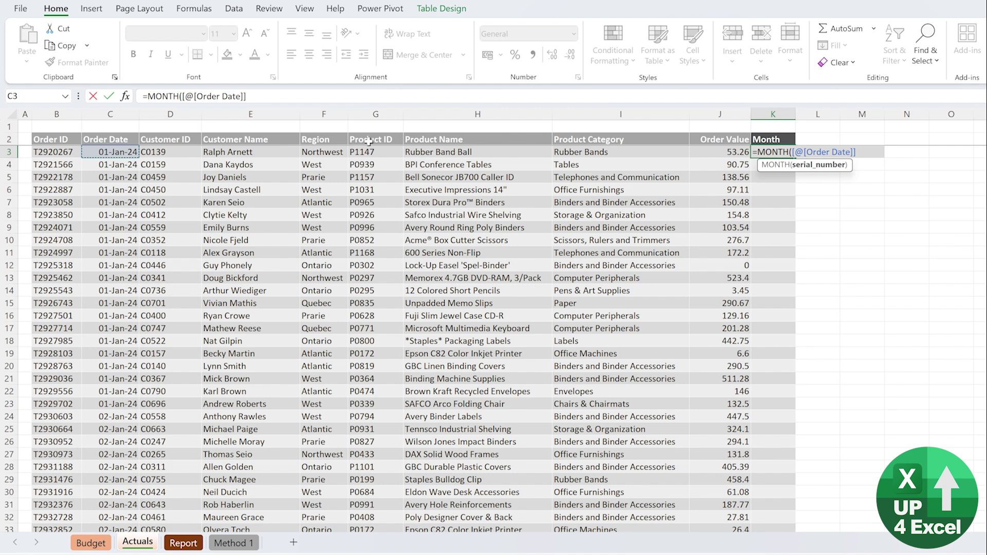
key("Return")
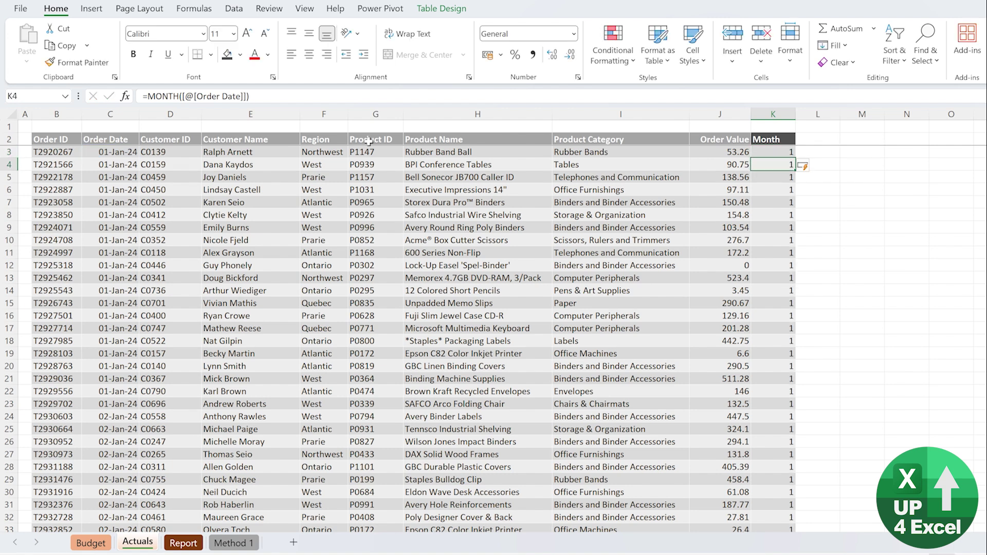
key("Page_Down")
key("Page_Down")
key("Page_Down")
key("Page_Down")
key("Page_Down")
key("Page_Down")
key("Page_Down")
key("Page_Down")
key("Page_Down")
key("Page_Down")
key("Page_Down")
key("Page_Down")
key("Page_Down")
key("Page_Down")
key("Page_Down")
key("Page_Down")
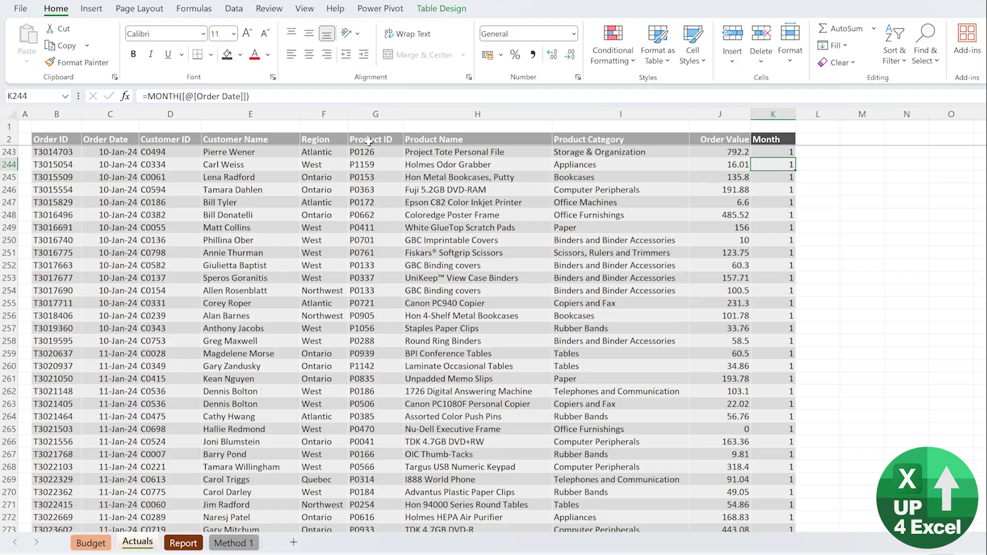
key("Page_Down")
key("Page_Down")
key("Page_Down")
key("Page_Down")
key("Page_Down")
key("Page_Down")
key("Page_Down")
key("Page_Down")
key("Page_Down")
key("Page_Down")
key("Page_Down")
key("Page_Down")
key("Page_Down")
key("Page_Down")
key("Page_Down")
key("Page_Down")
key("Page_Down")
key("Page_Down")
key("Page_Down")
key("Page_Down")
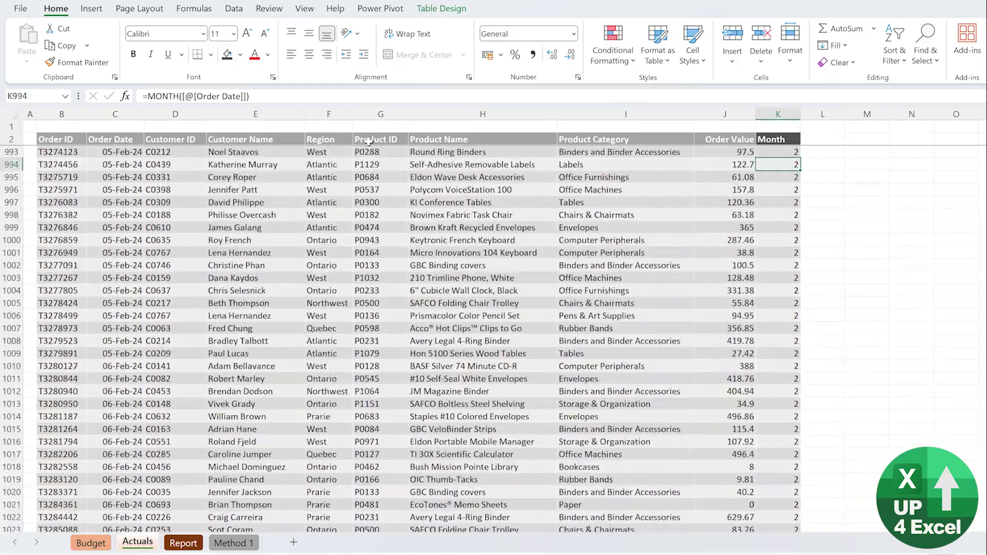
key("Page_Down")
key("Page_Down")
key("Page_Down")
key("Page_Down")
key("Page_Down")
key("Page_Down")
key("Page_Down")
key("Page_Down")
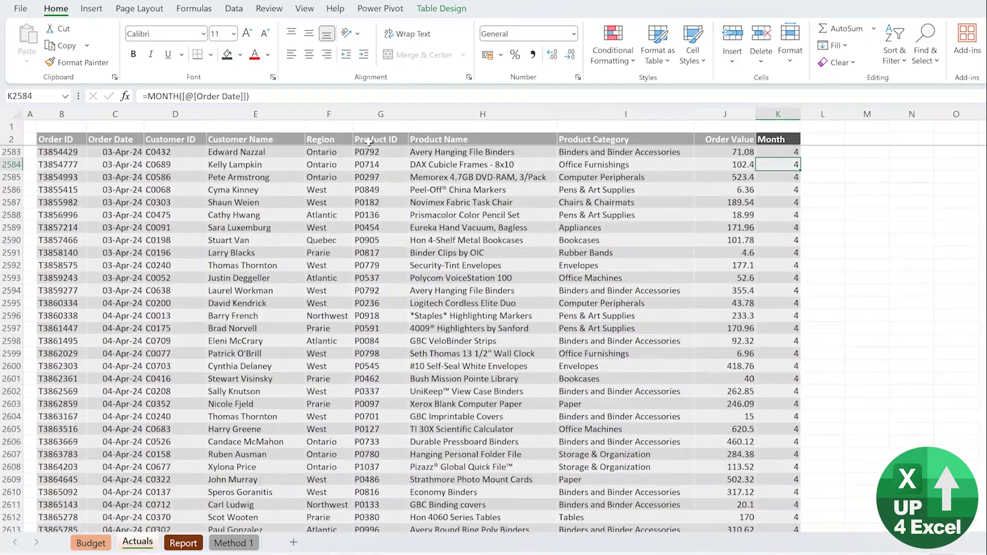
key("ctrl+Up")
On the Report sheet, add a 'Helper' label with dark grey fill and white text
key("ctrl+Page_Down")
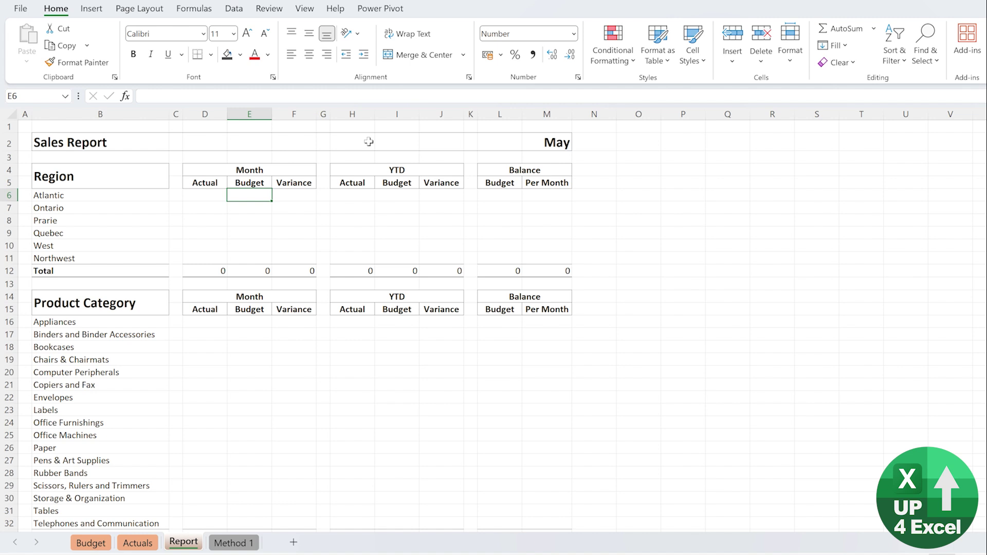
key("Left")
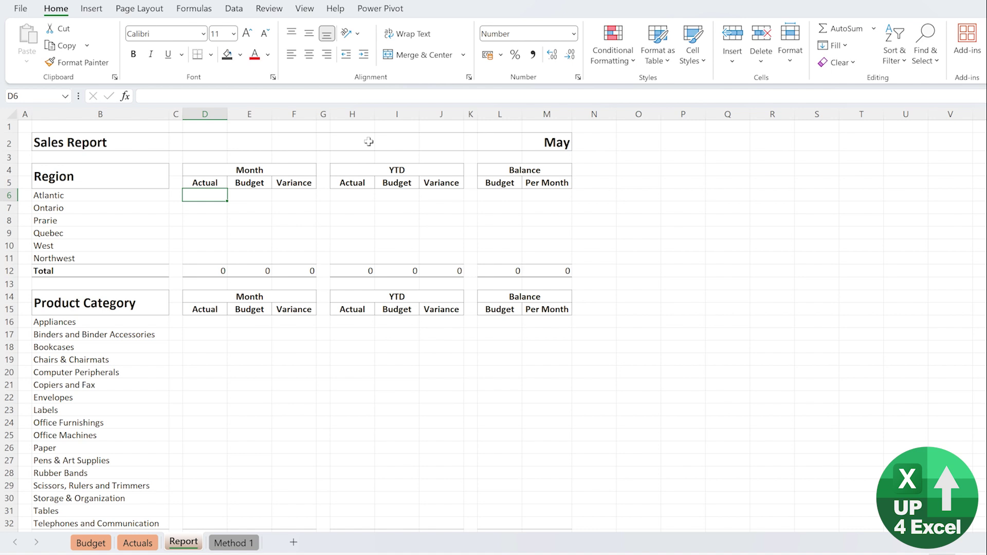
left_click(623, 149)
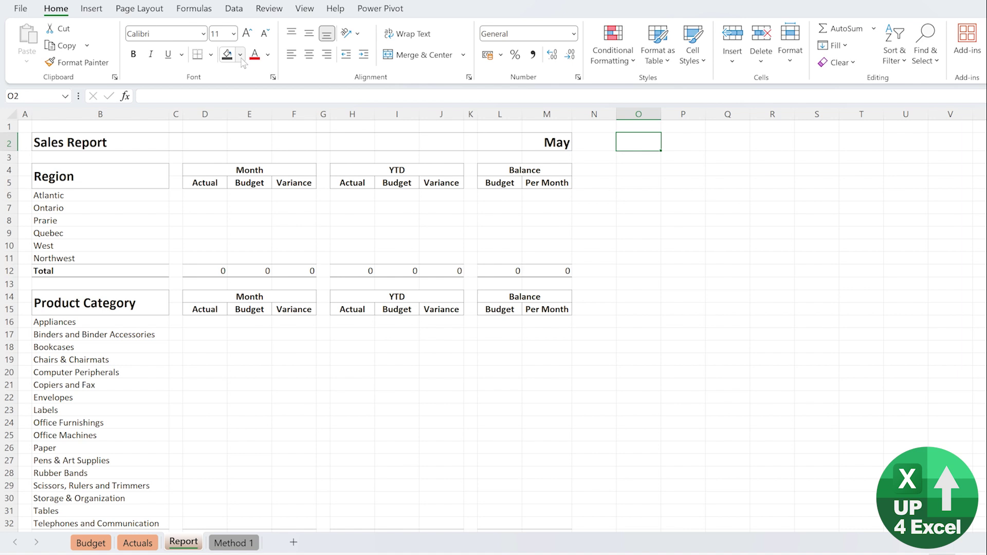
left_click(646, 129)
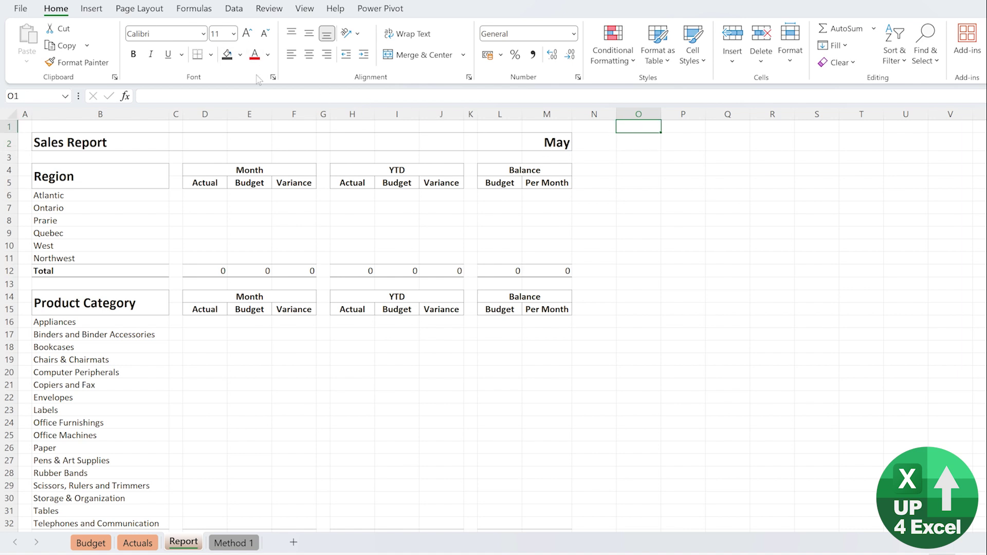
left_click(228, 54)
left_click(267, 54)
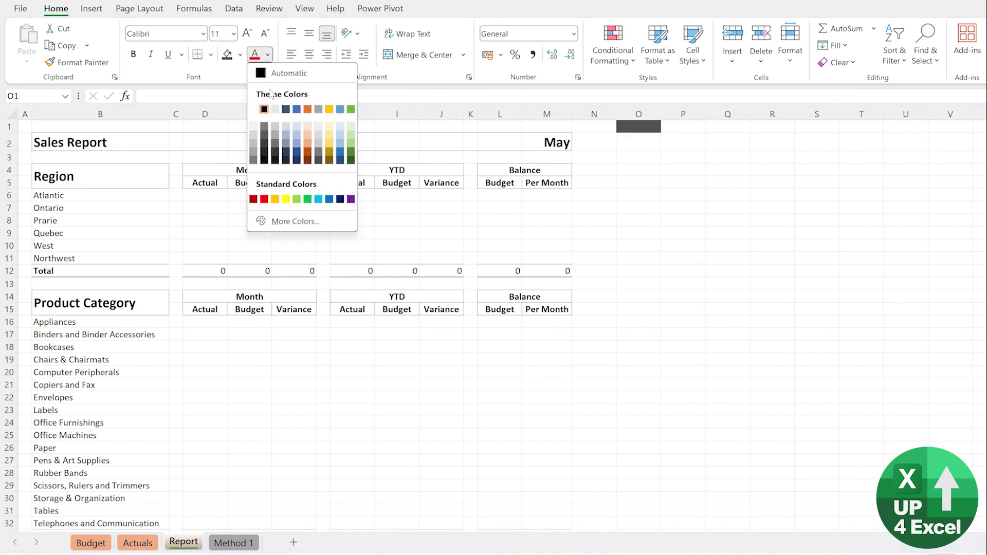
left_click(261, 105)
type("Helper")
key("Return")
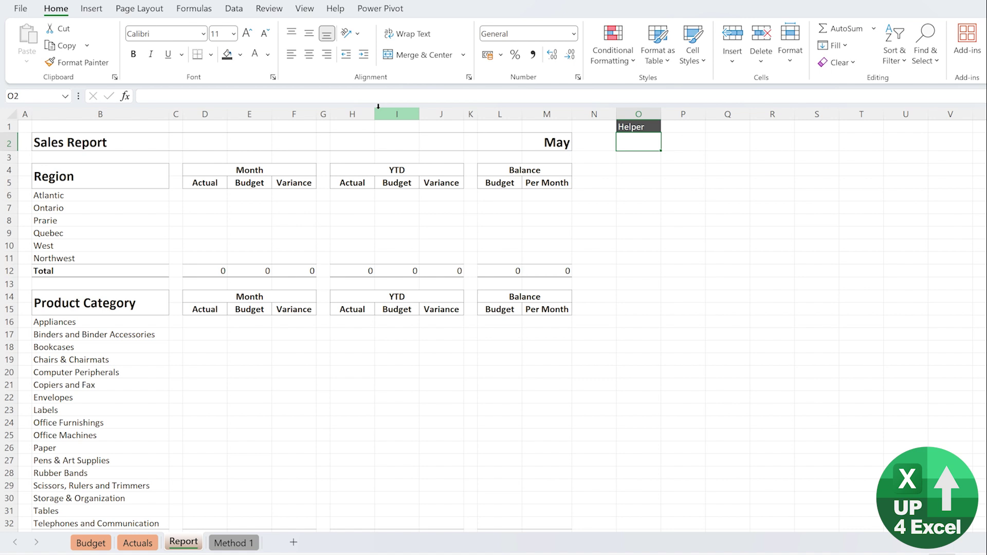
Fill the Helper cell O2 light gold and enter month 5
left_click(240, 54)
left_click(302, 114)
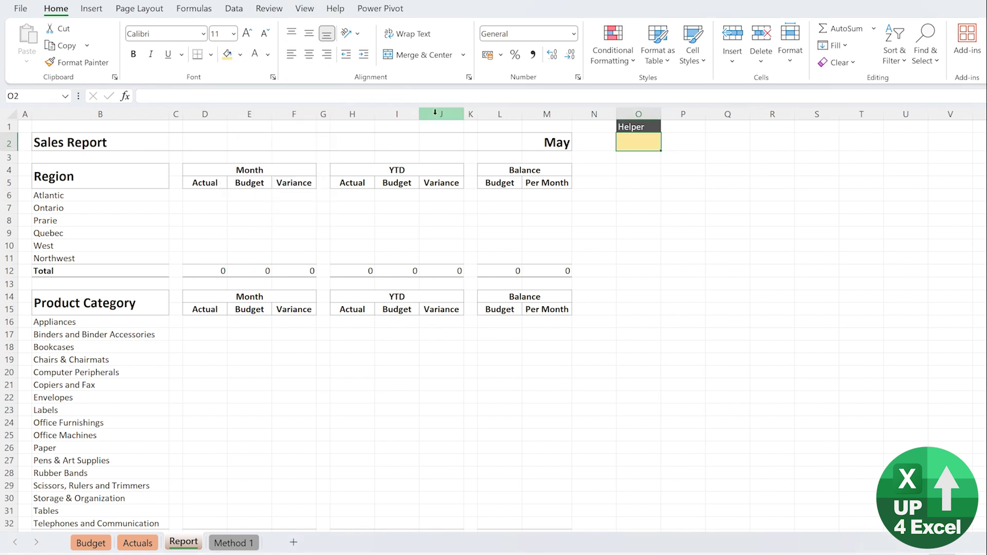
type("5")
key("Return")
left_click(201, 195)
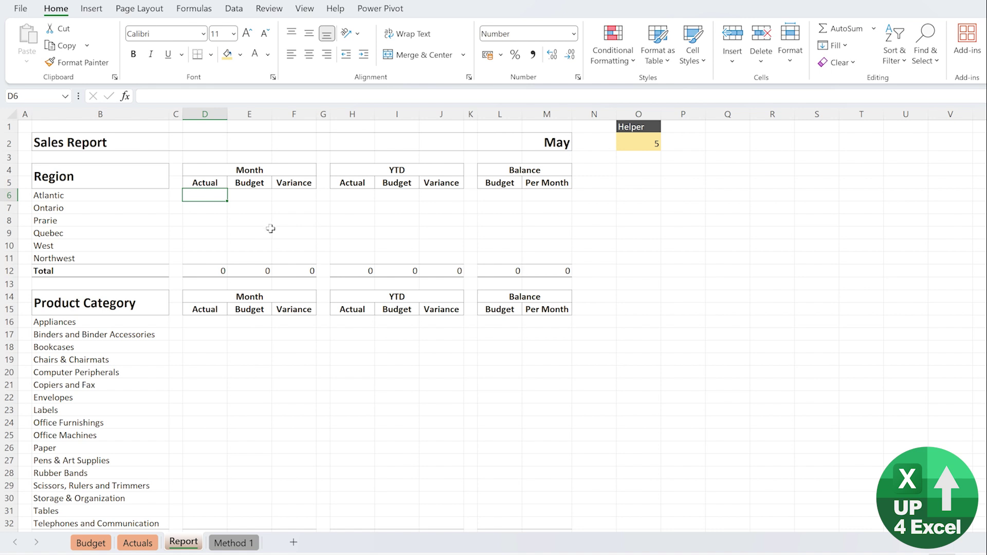
left_click(634, 144)
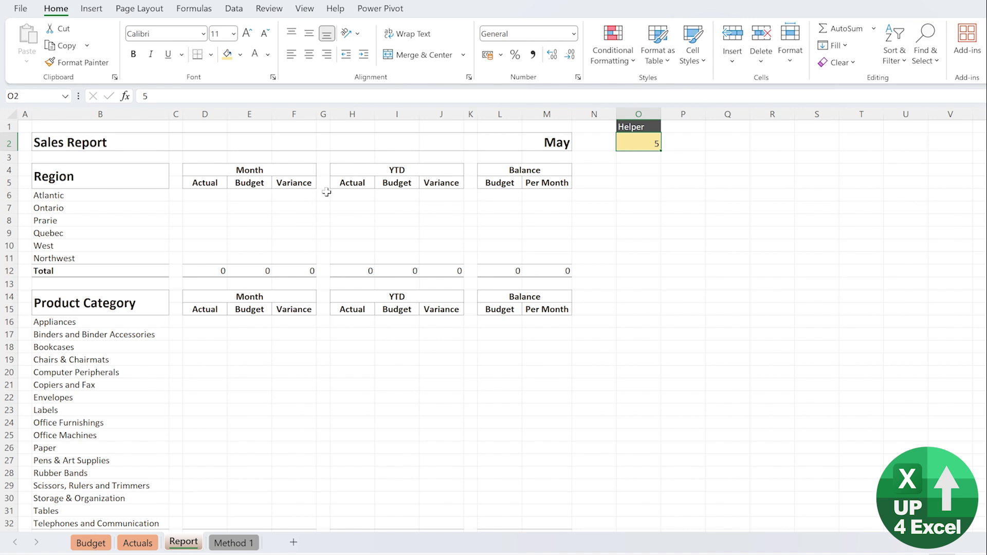
left_click(344, 192)
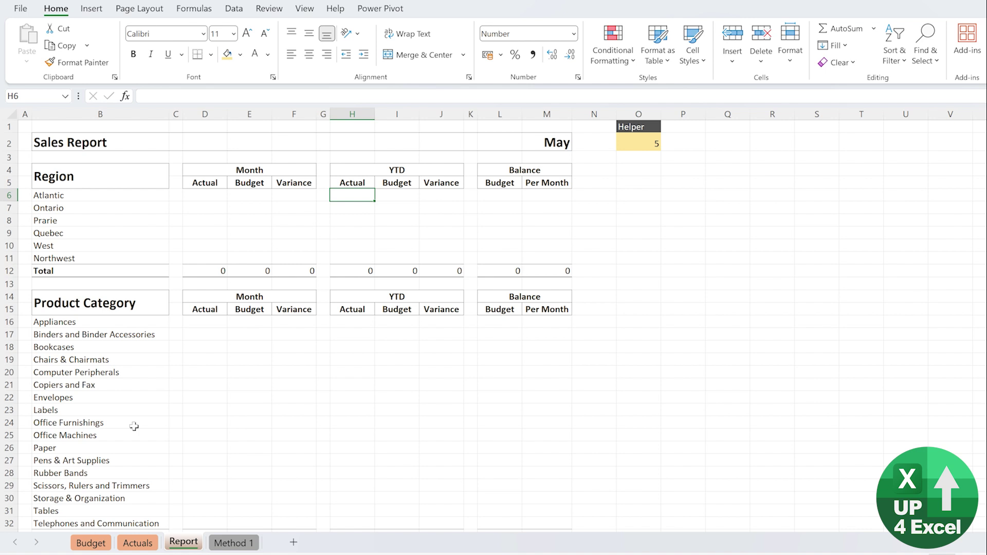
key("Left")
key("Left")
key("Left")
key("Left")
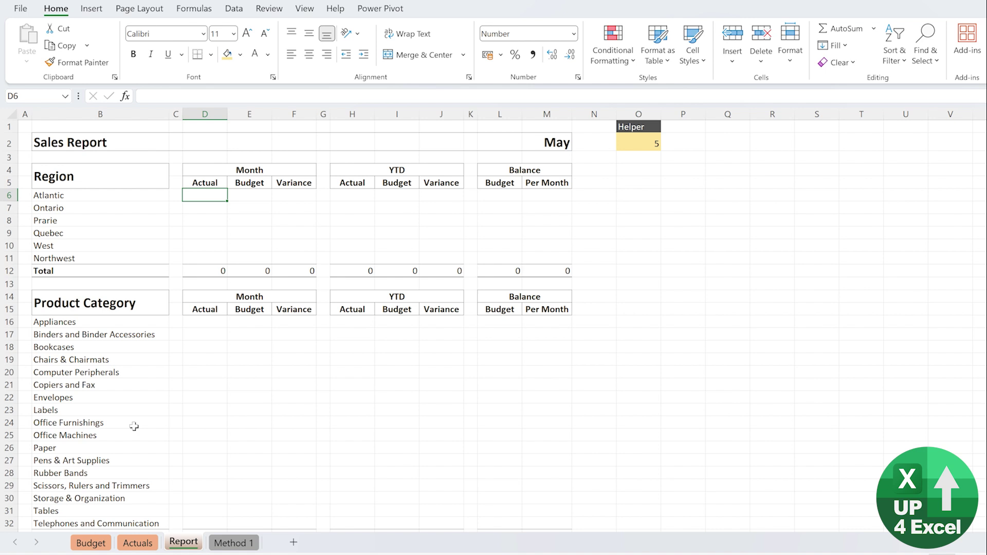
Start a SUMIFS in D6 summing the tblActuals Order Value column
type("=sumifs")
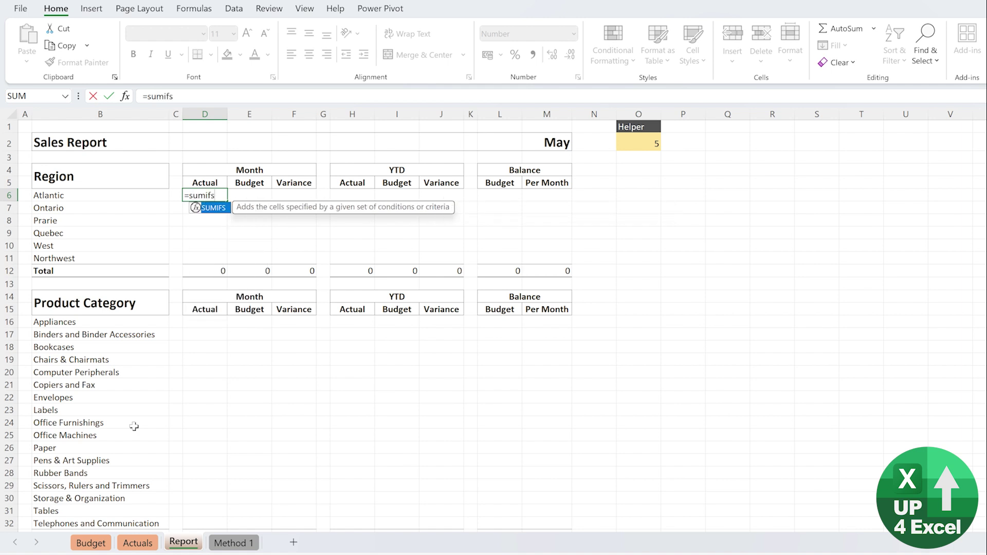
key("Tab")
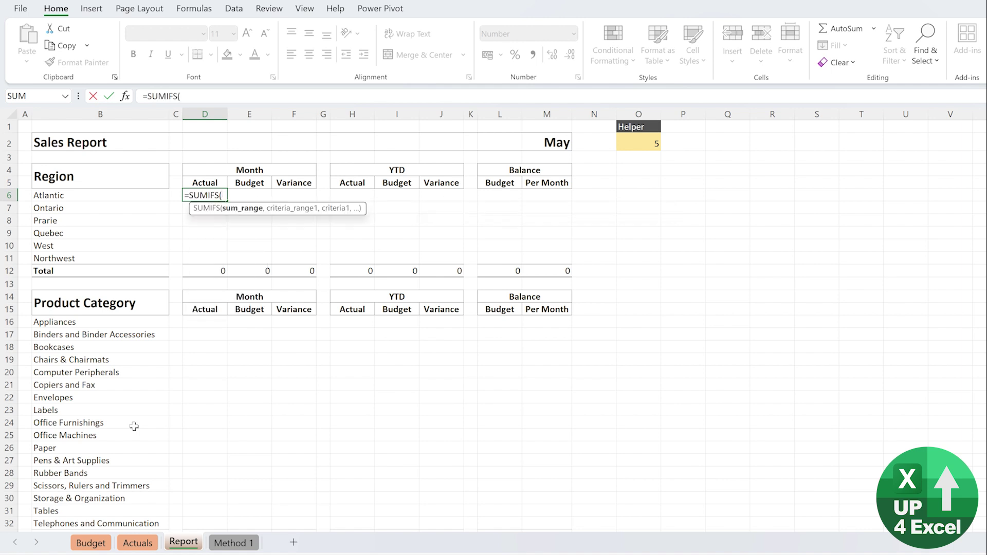
left_click(138, 543)
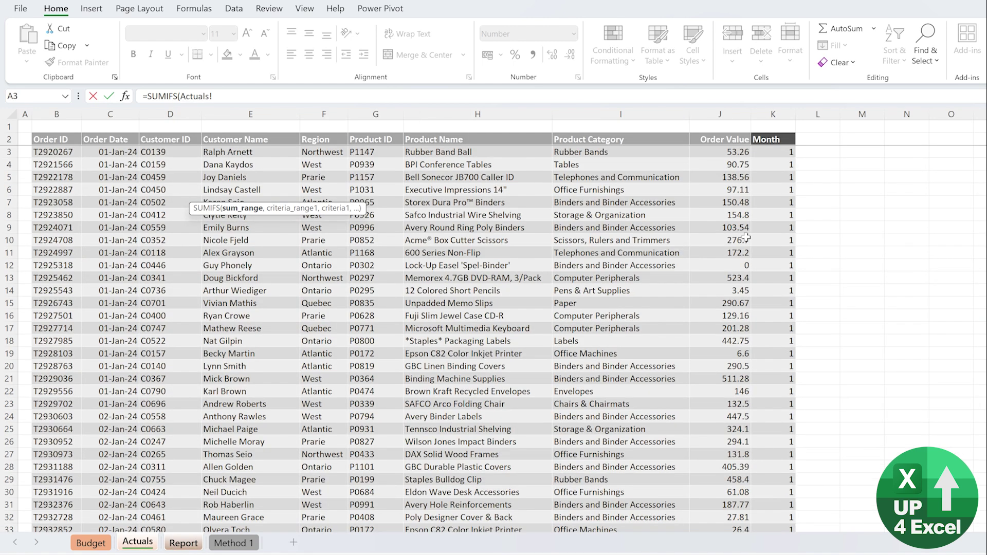
left_click(719, 132)
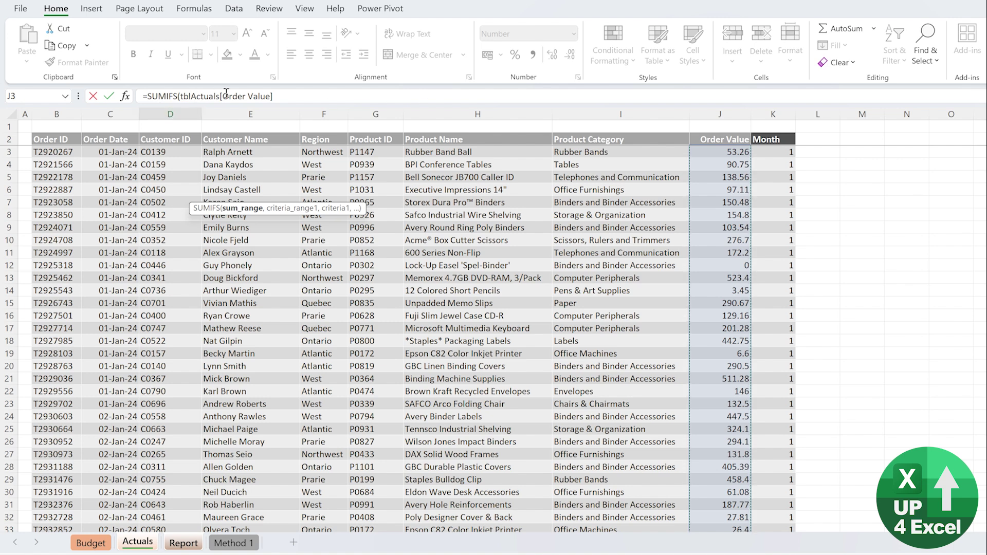
left_click(734, 173)
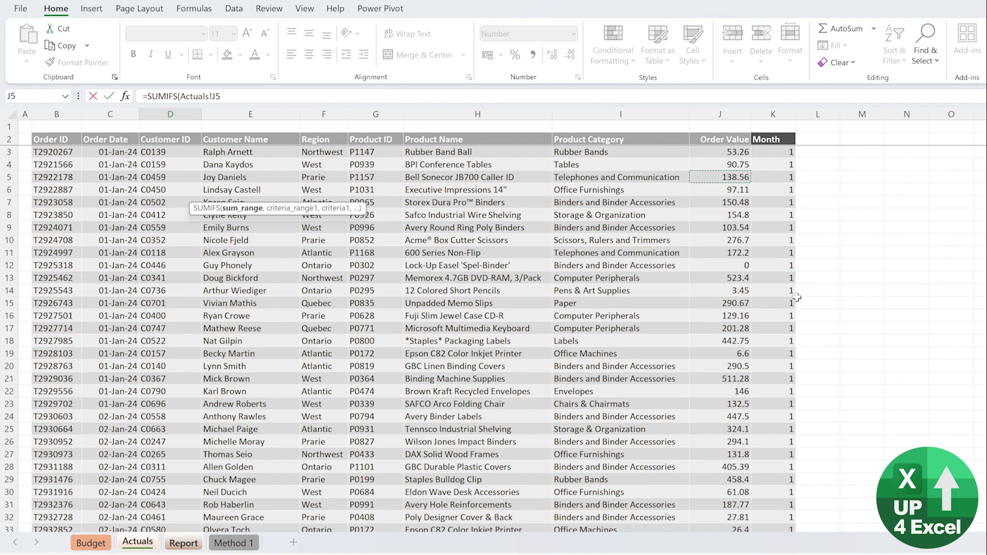
key("ctrl+space")
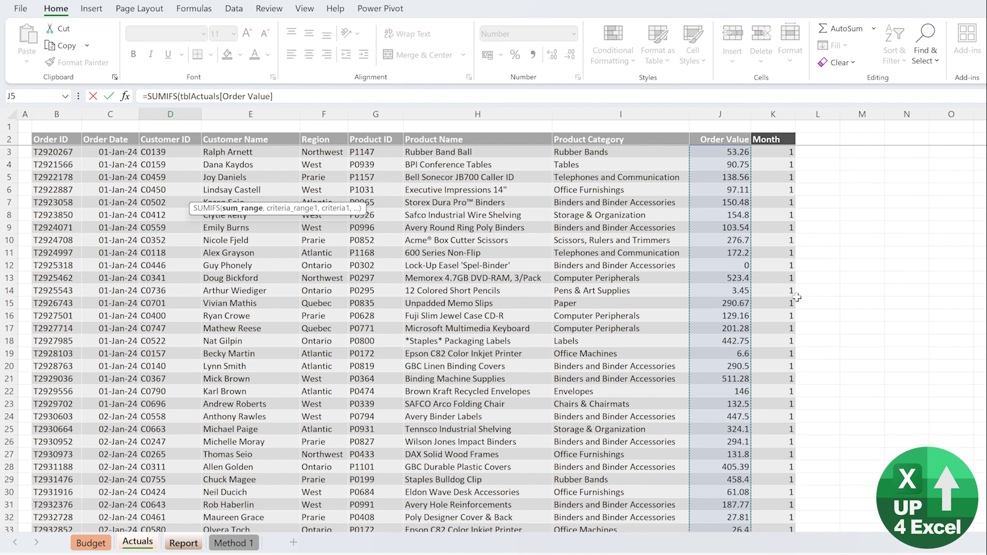
Add tblActuals[Region] matched to Report!$B6 as the criterion, giving Atlantic 74,654
type(",")
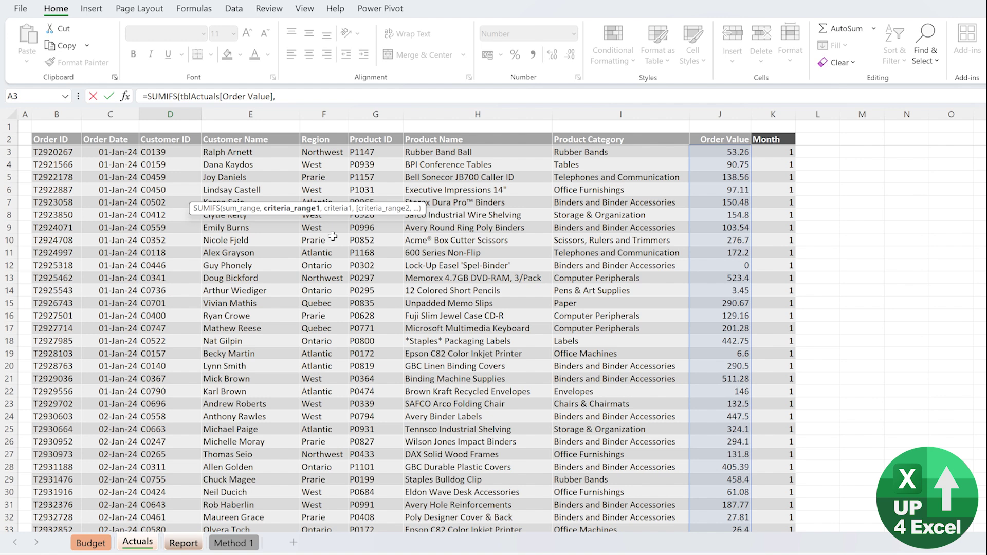
left_click(334, 276)
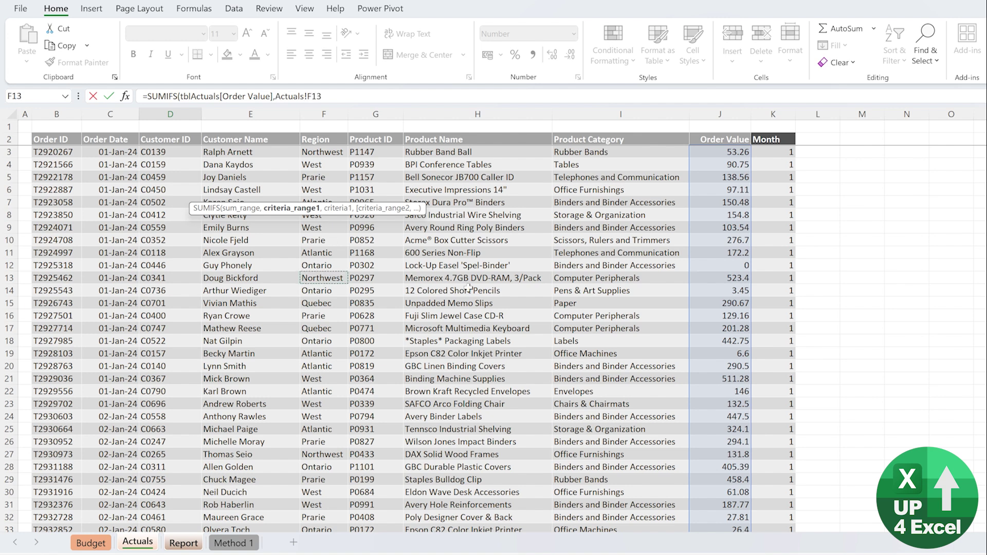
key("ctrl+space")
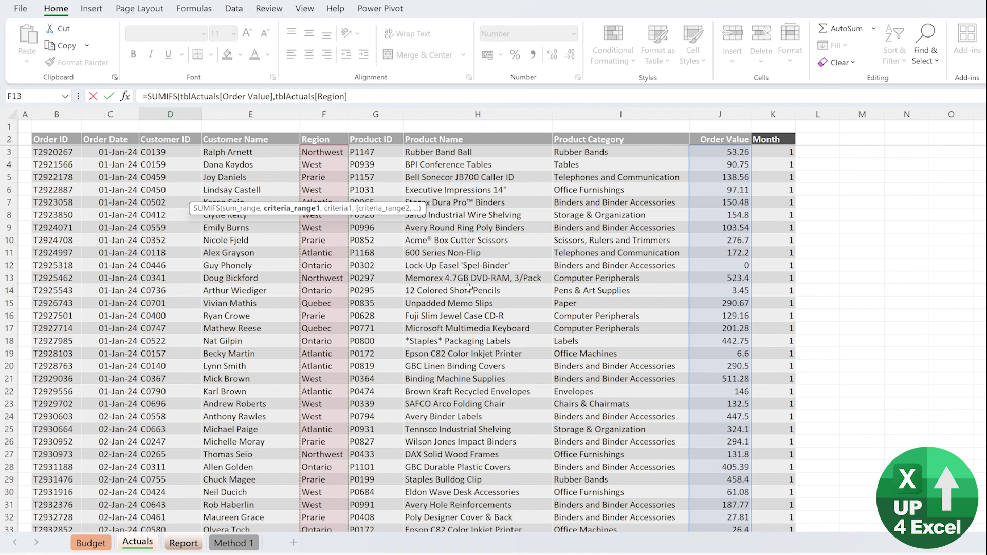
type(",")
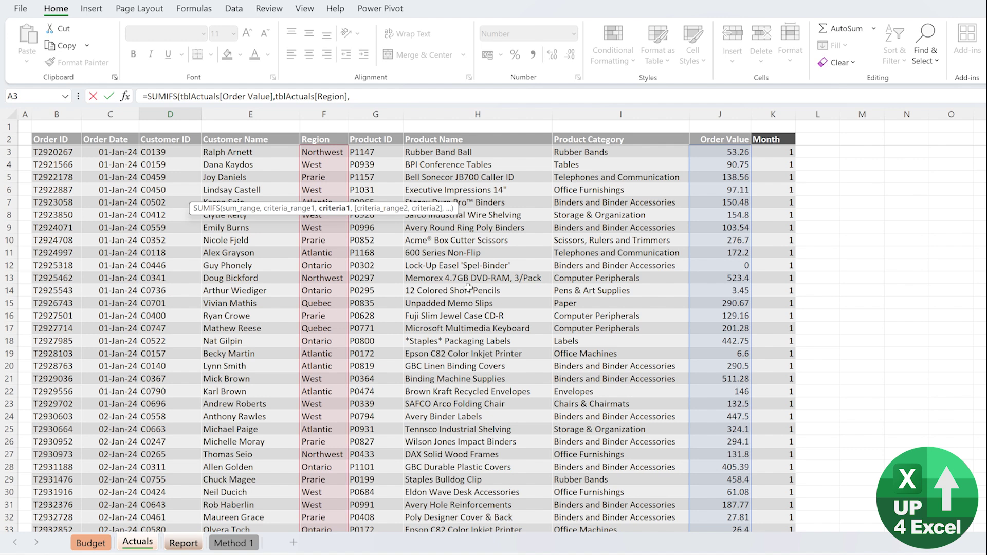
left_click(186, 544)
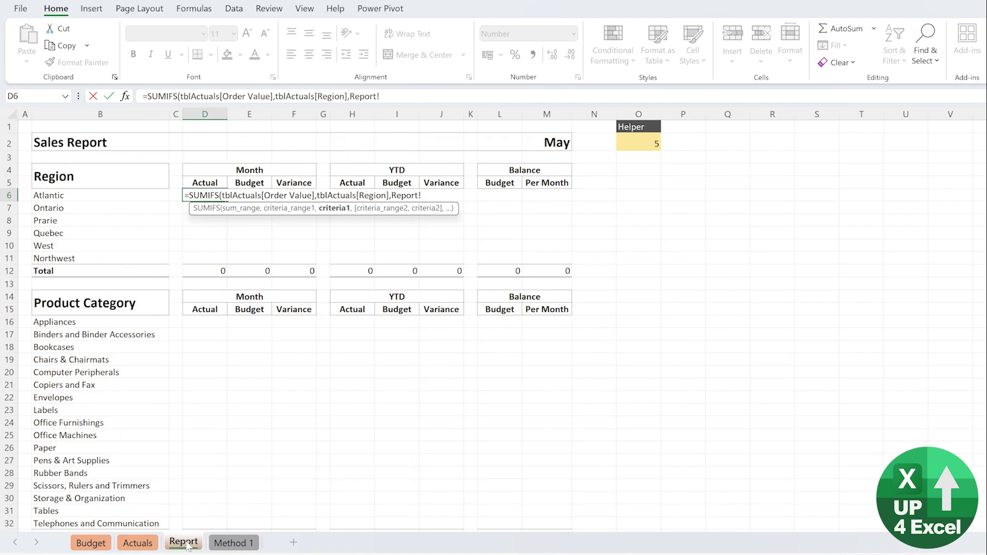
left_click(89, 196)
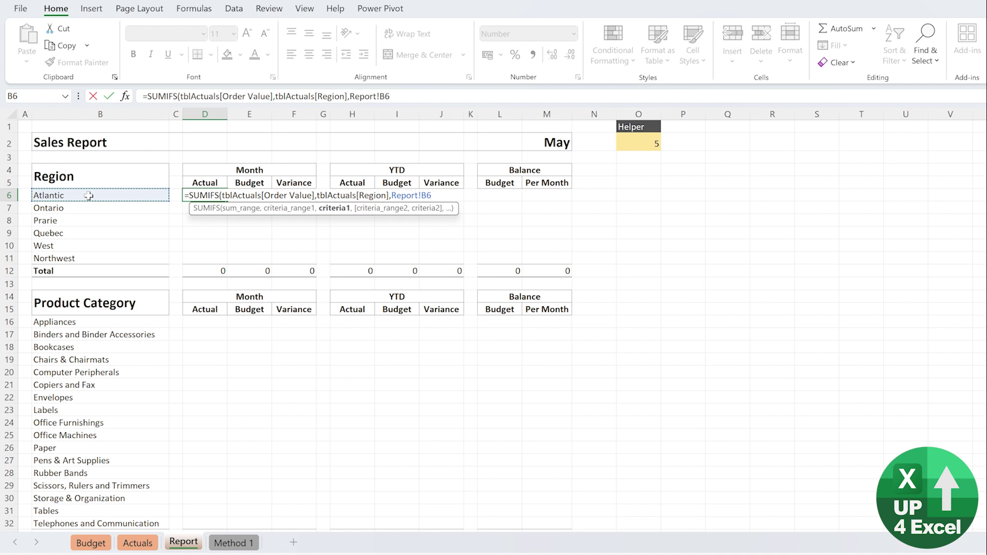
key("F4")
key("F4")
key("F4")
key("Return")
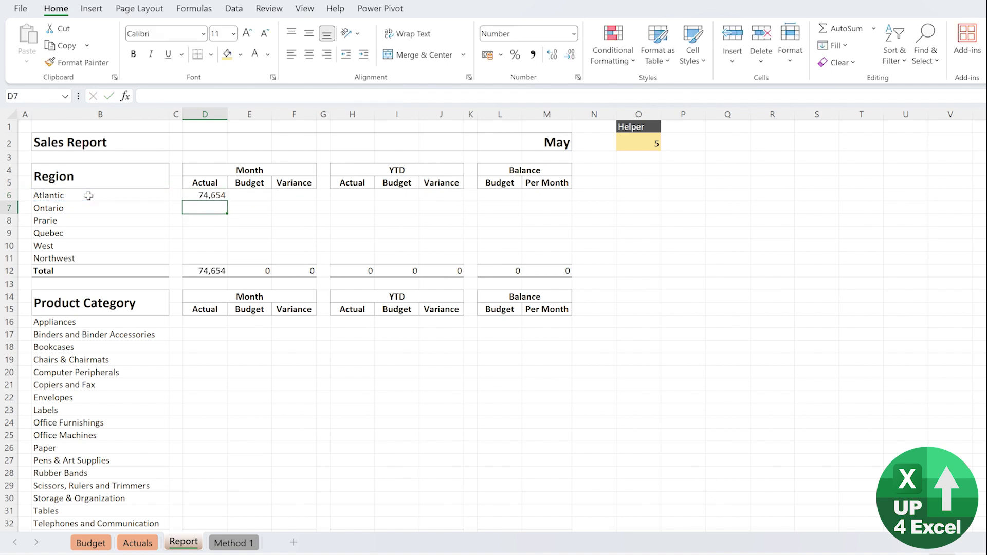
Copy Atlantic's SUMIFS from D6 into YTD Actual H6, showing 74,654
key("Up")
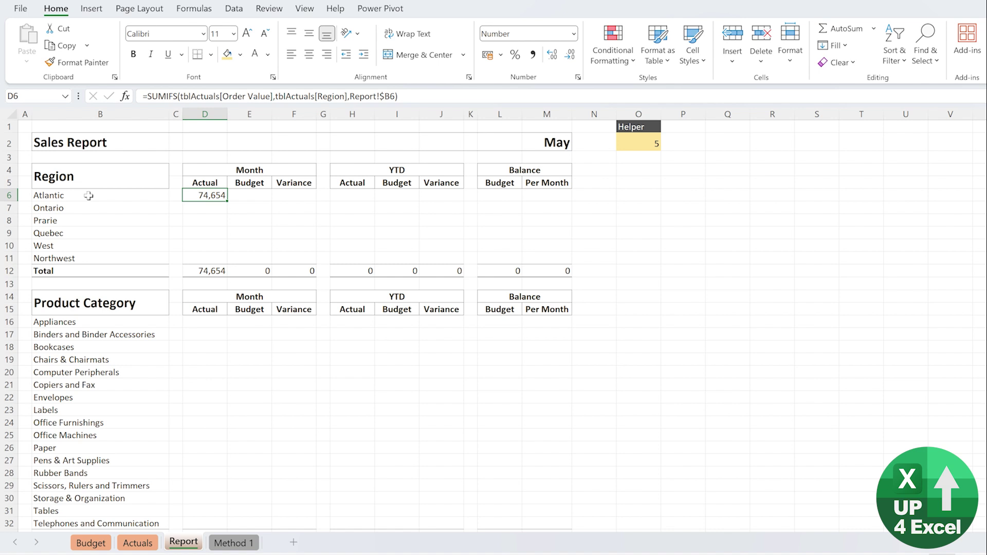
key("ctrl+c")
key("Right")
key("Right")
key("Right")
key("Right")
key("ctrl+v")
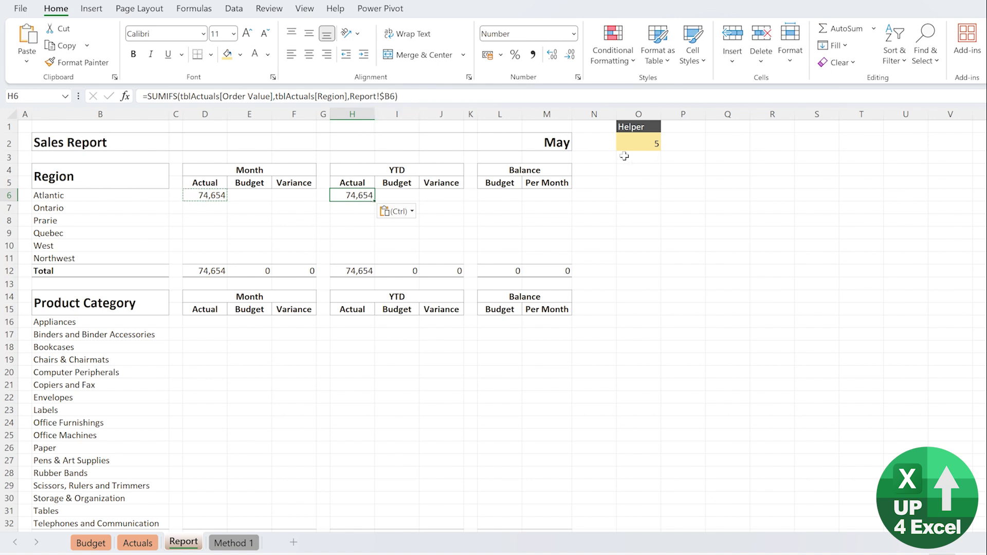
left_click(197, 197)
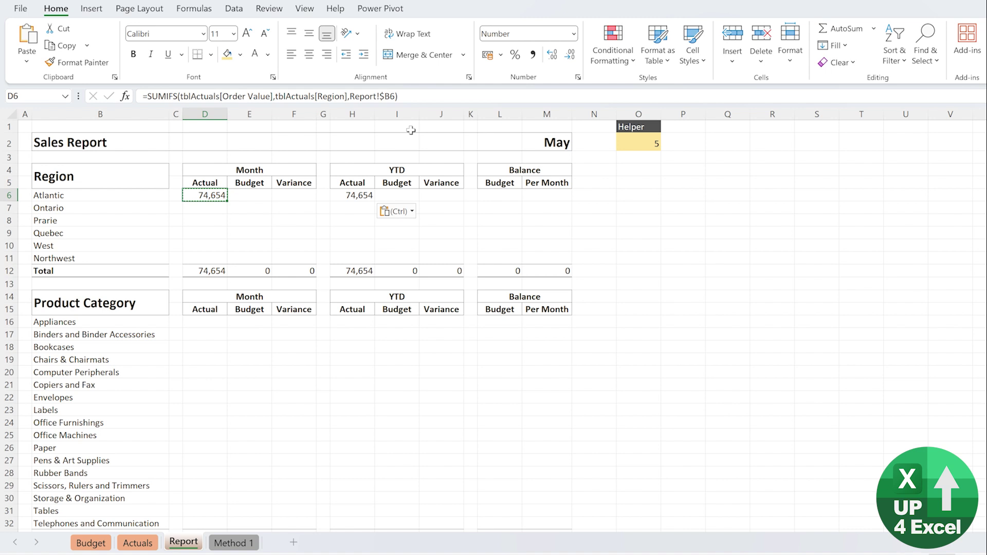
left_click(398, 97)
Add tblActuals[Month] matching Report!$O$2 as a second criterion in D6's SUMIFS
key("BackSpace")
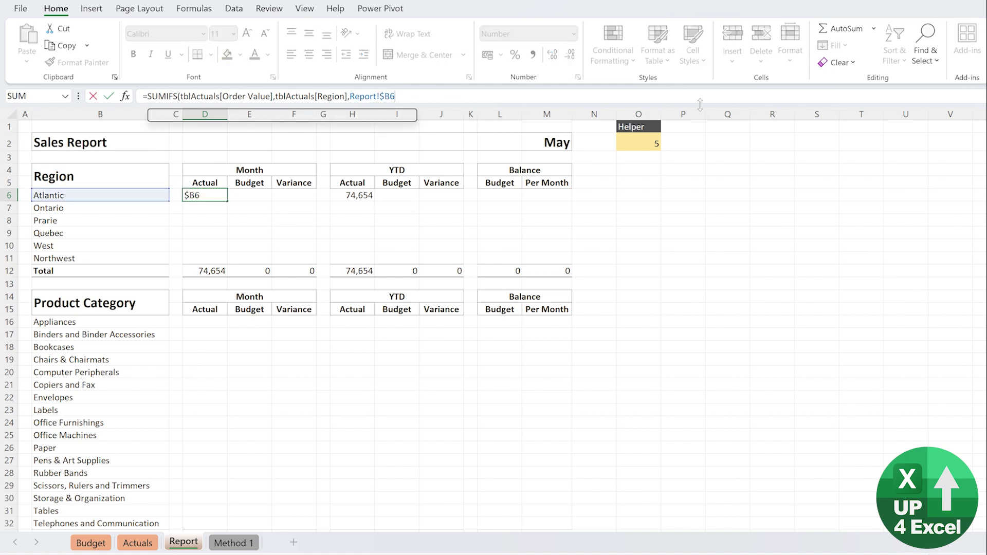
type(",")
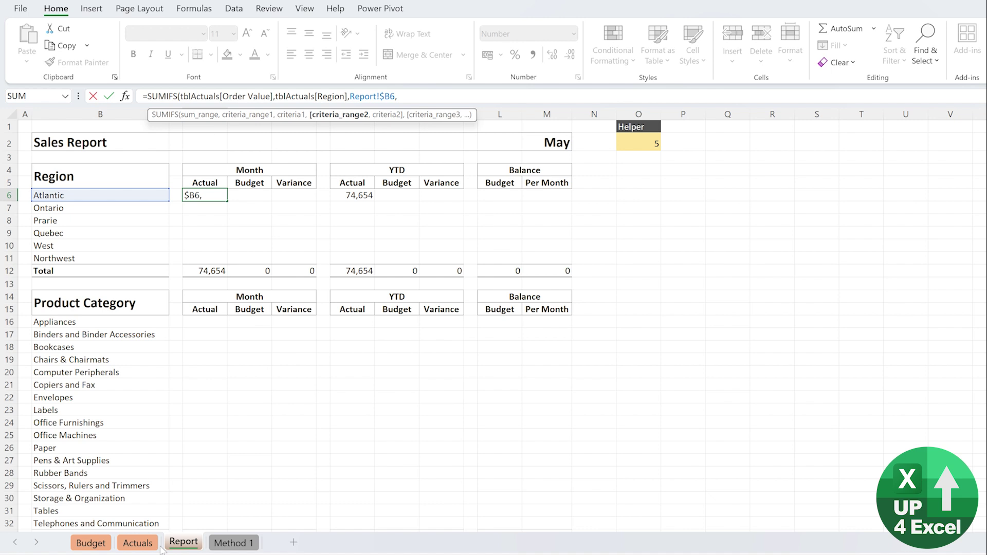
left_click(137, 543)
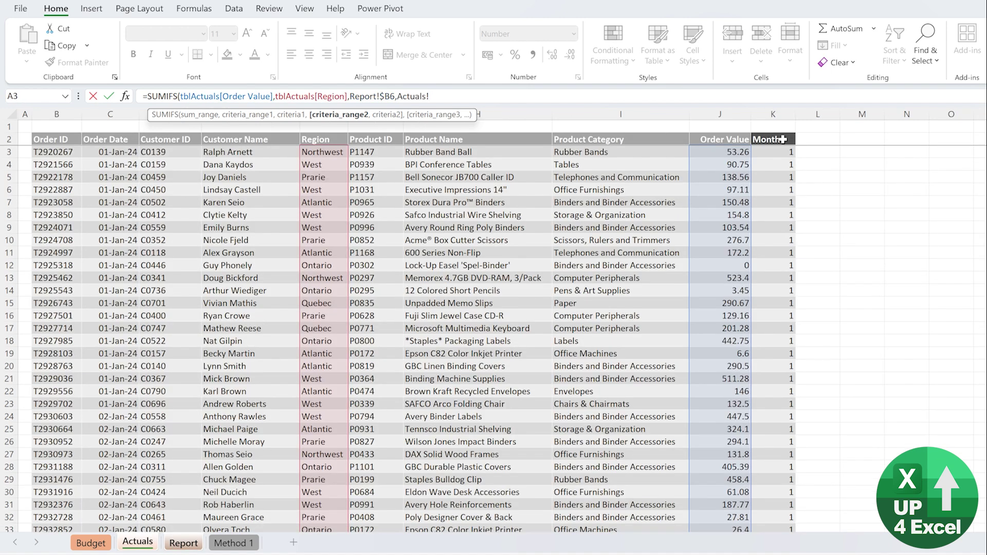
left_click(775, 182)
key("ctrl+space")
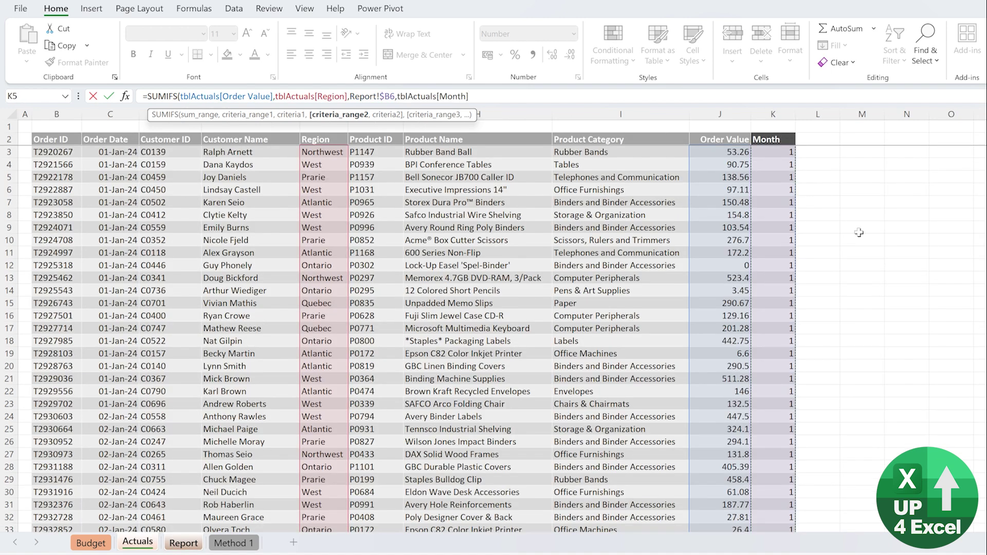
type(",")
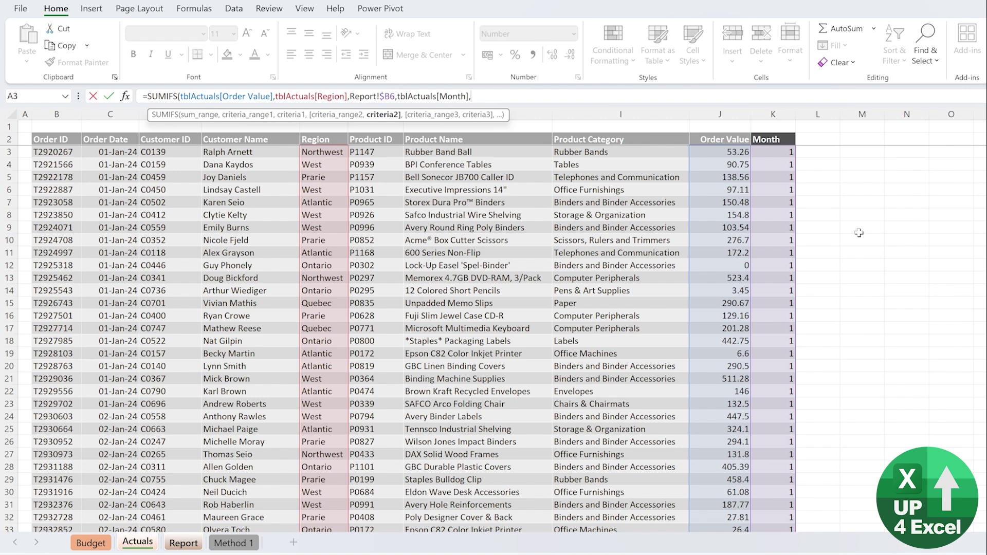
left_click(183, 543)
left_click(647, 142)
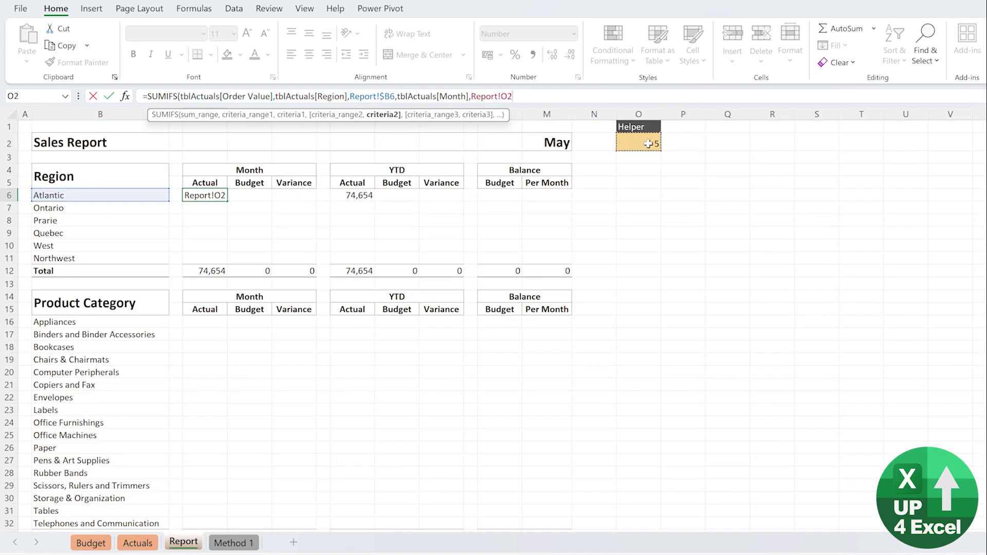
key("F4")
type(")")
key("Return")
key("Up")
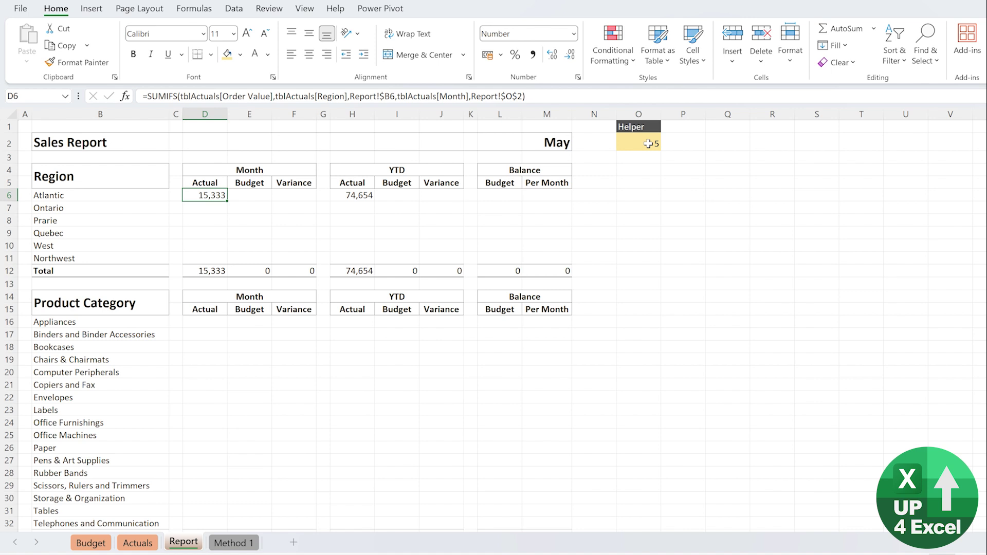
Test the Helper cell with month 4, then restore 5 so Atlantic shows 15,333
left_click(648, 143)
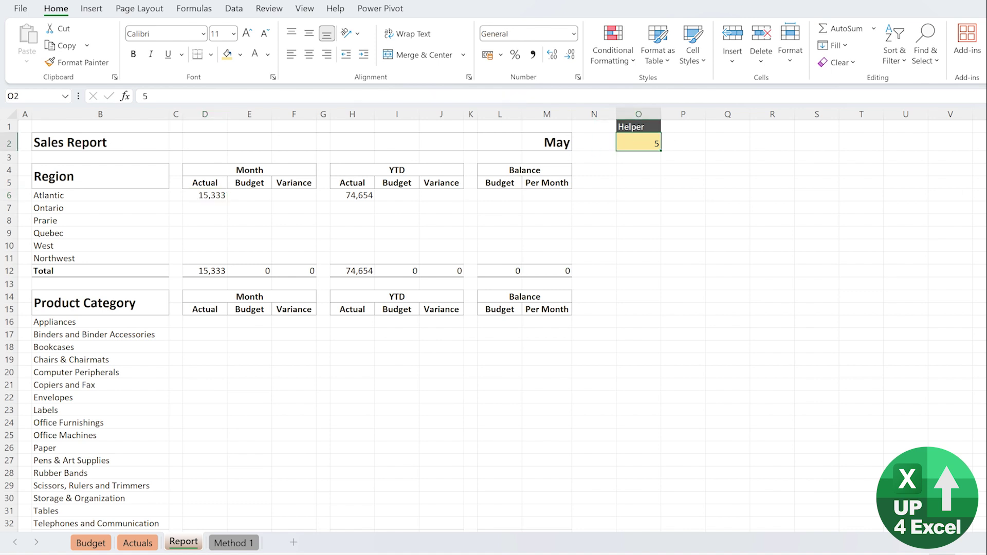
type("4")
key("Return")
key("Up")
key("Return")
key("Up")
type("4")
key("Return")
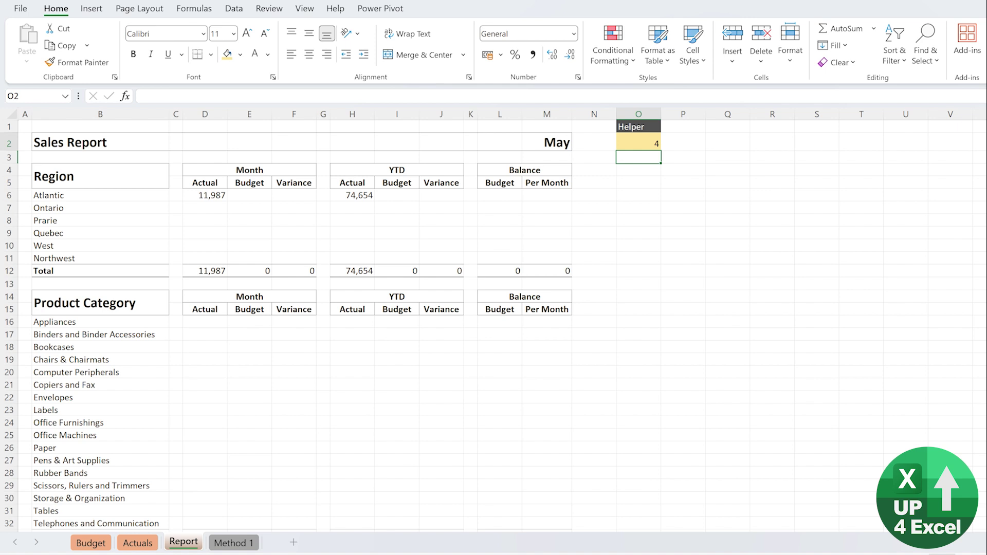
key("Up")
type("5")
key("Return")
Paste Atlantic's Month Actual formula down D6:D11 for all six regions, totalling 159,962
left_click(205, 195)
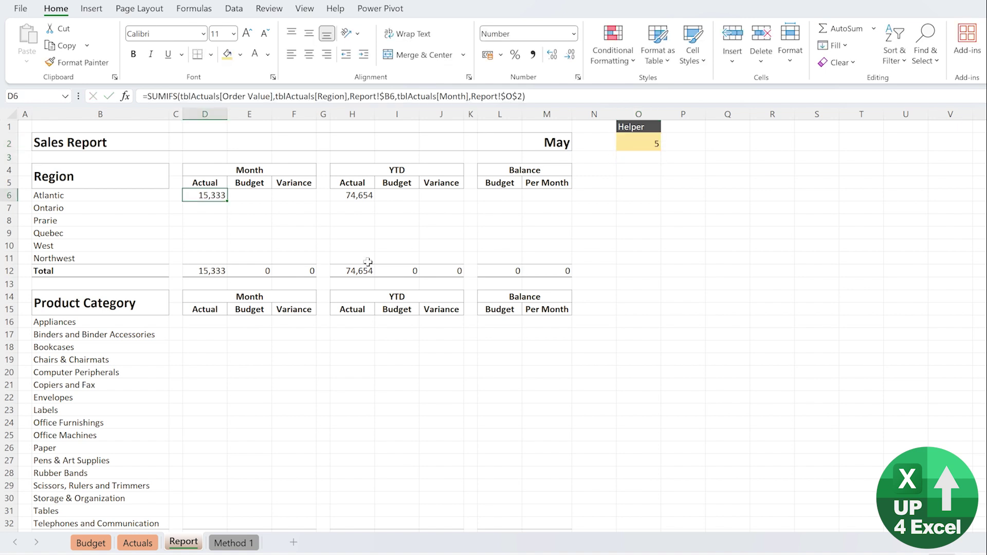
key("ctrl+c")
key("ctrl+shift+Down")
key("shift+Up")
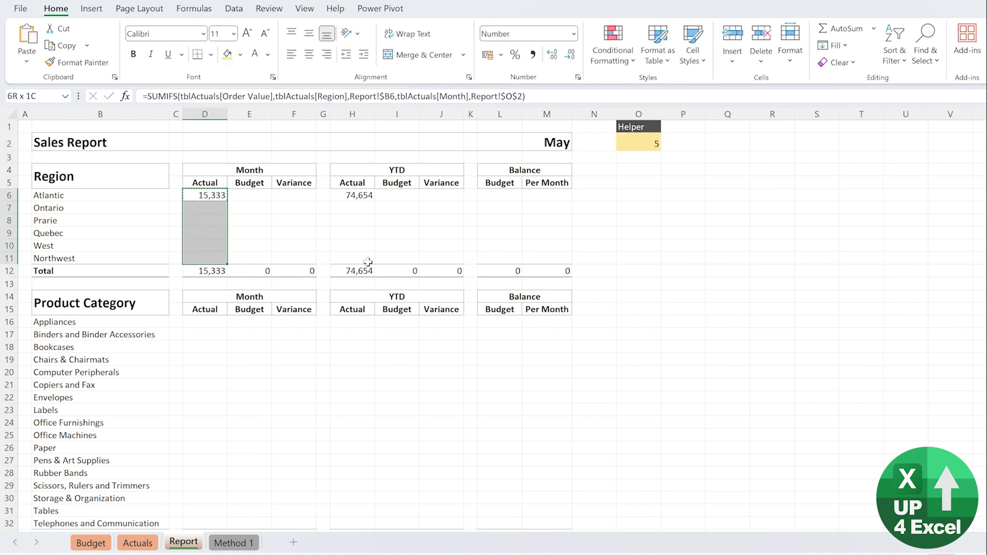
key("ctrl+v")
key("ctrl+Down")
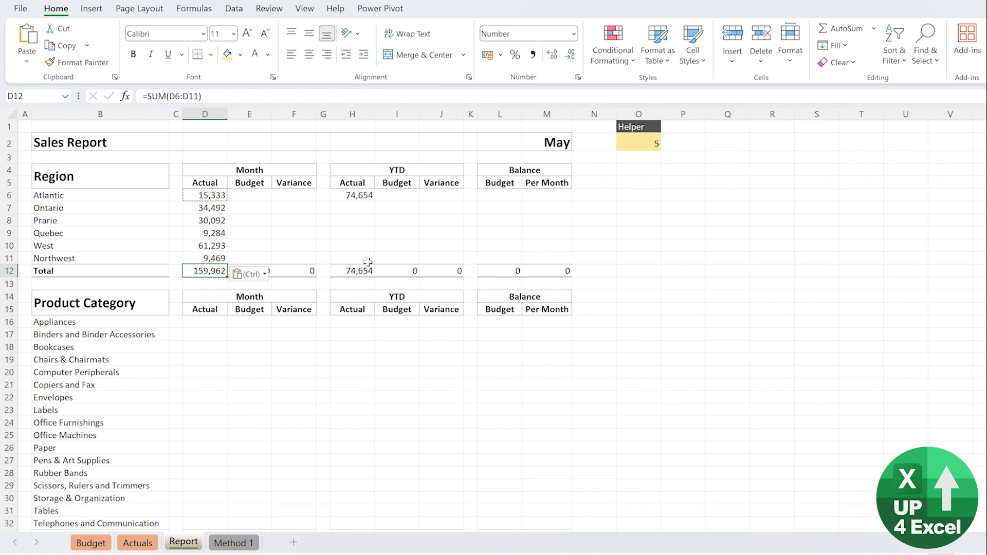
key("Up")
key("Up")
key("Up")
key("Up")
key("Up")
key("Up")
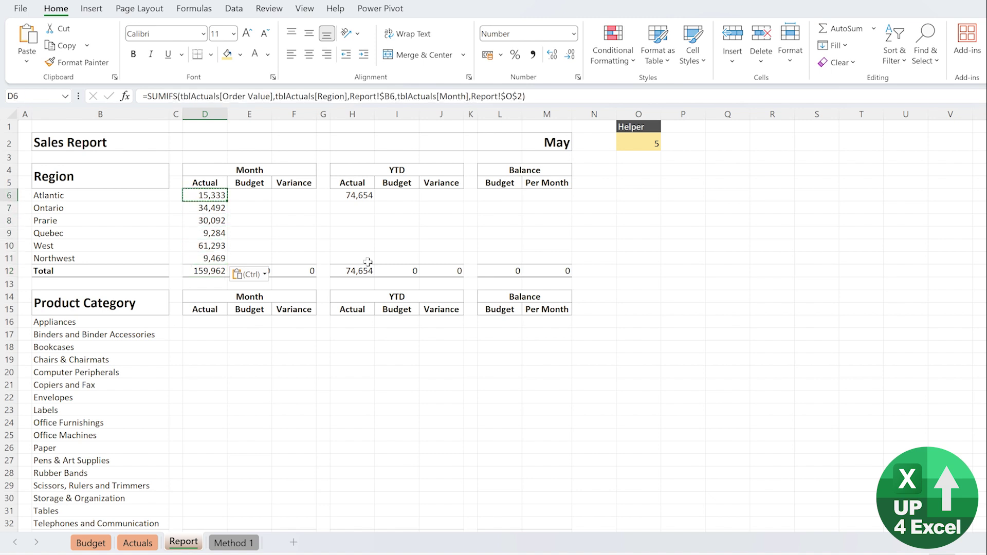
Paste the YTD Actual formula down H6:H11, giving a 756,482 total
key("Right")
key("Right")
key("Right")
key("Right")
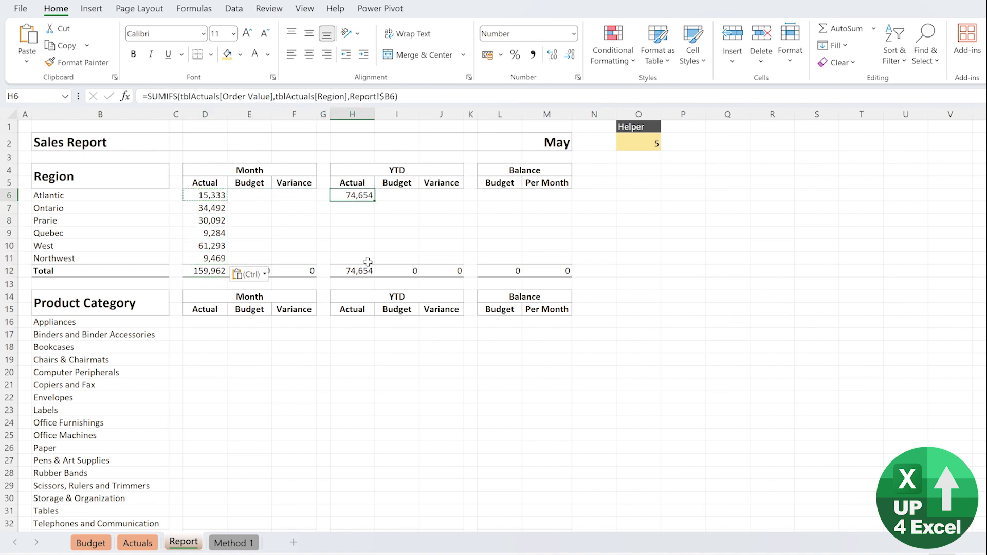
key("ctrl+c")
key("ctrl+shift+Down")
key("shift+Up")
key("ctrl+v")
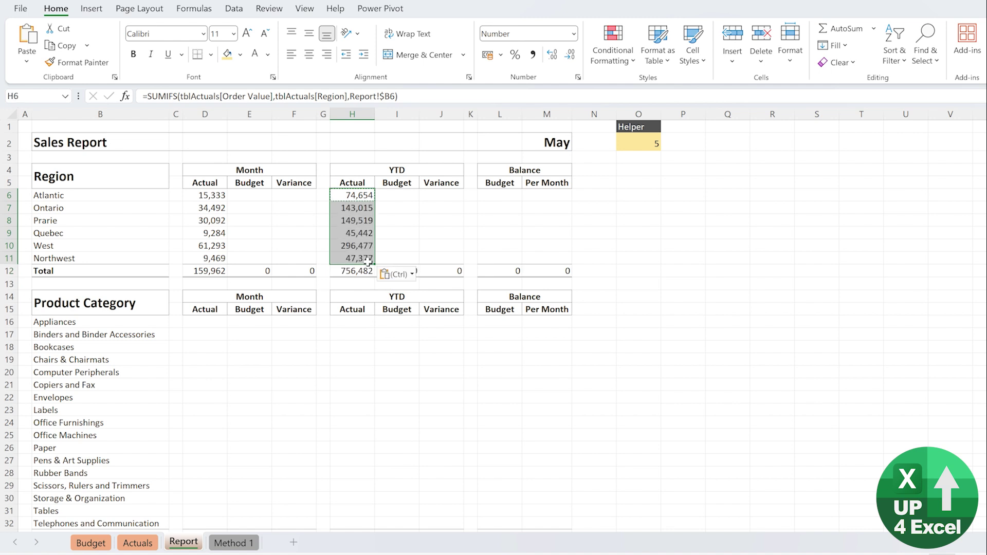
left_click(366, 271)
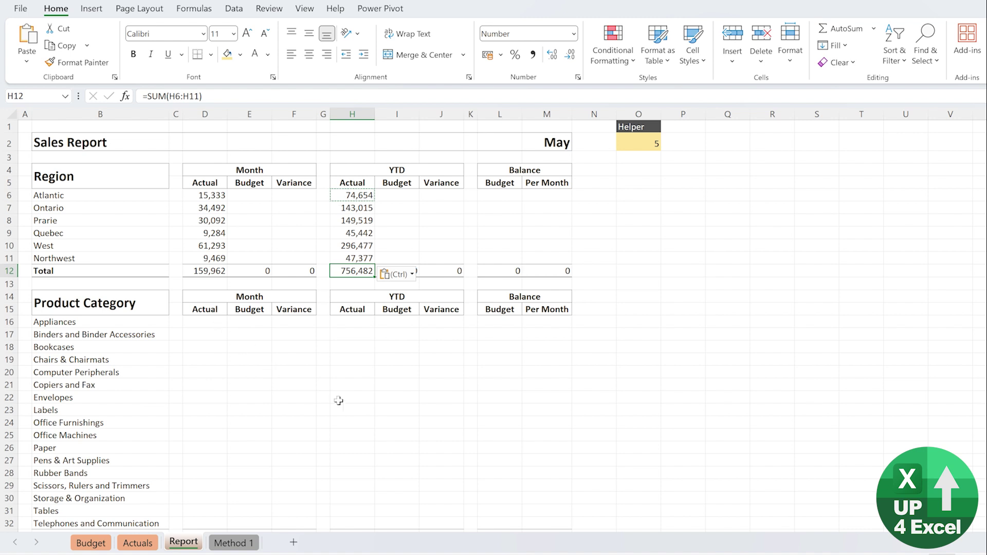
Copy the Month Actual formula to Appliances D16 and change the criterion to Product Category, giving 9,669
left_click(251, 198)
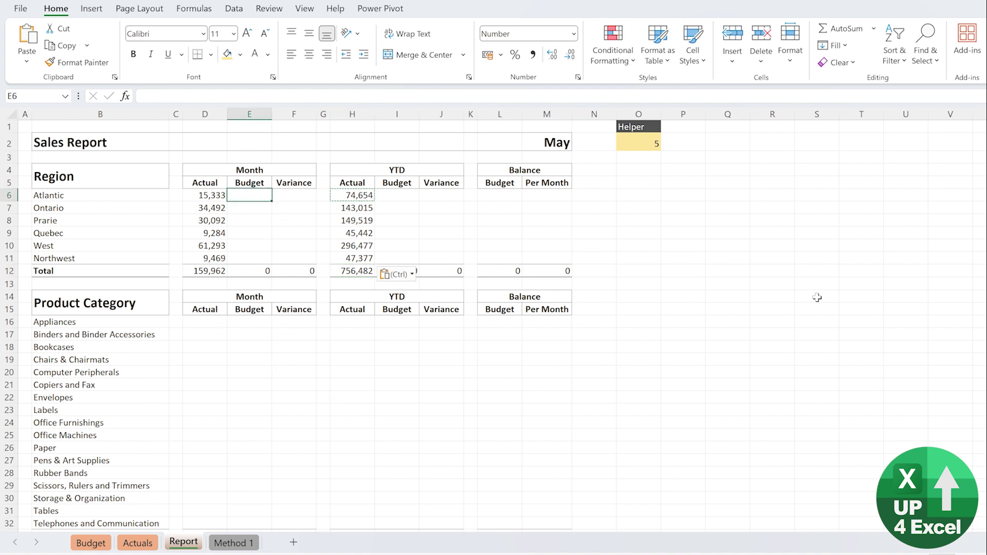
key("Left")
key("ctrl+c")
key("Down")
key("Down")
key("Down")
key("Down")
key("Down")
key("Down")
key("Down")
key("Down")
key("Down")
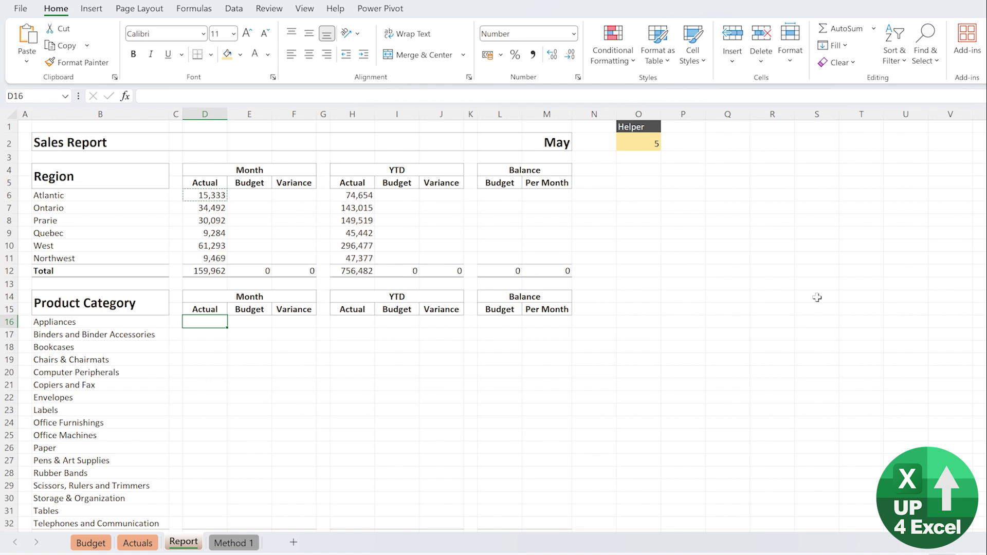
key("ctrl+v")
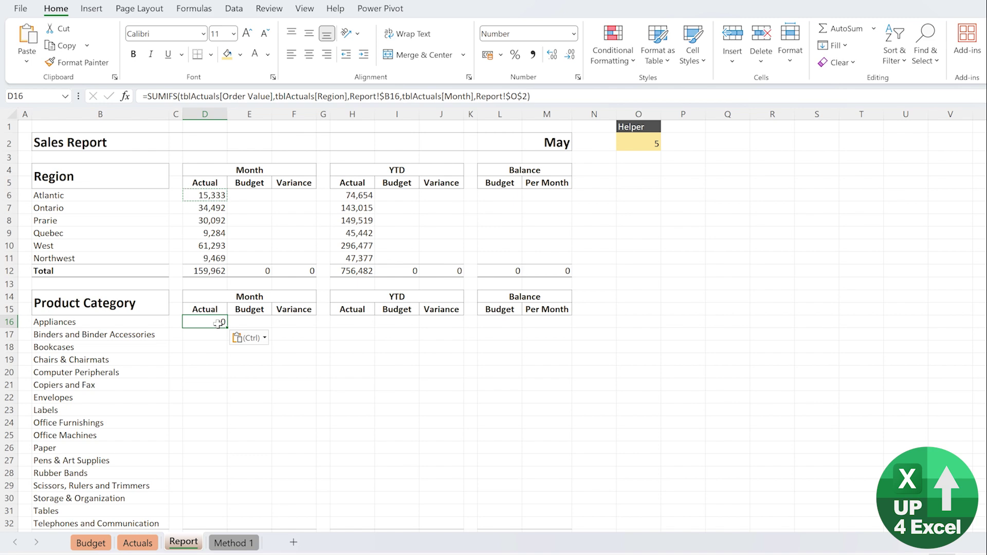
left_click(319, 96)
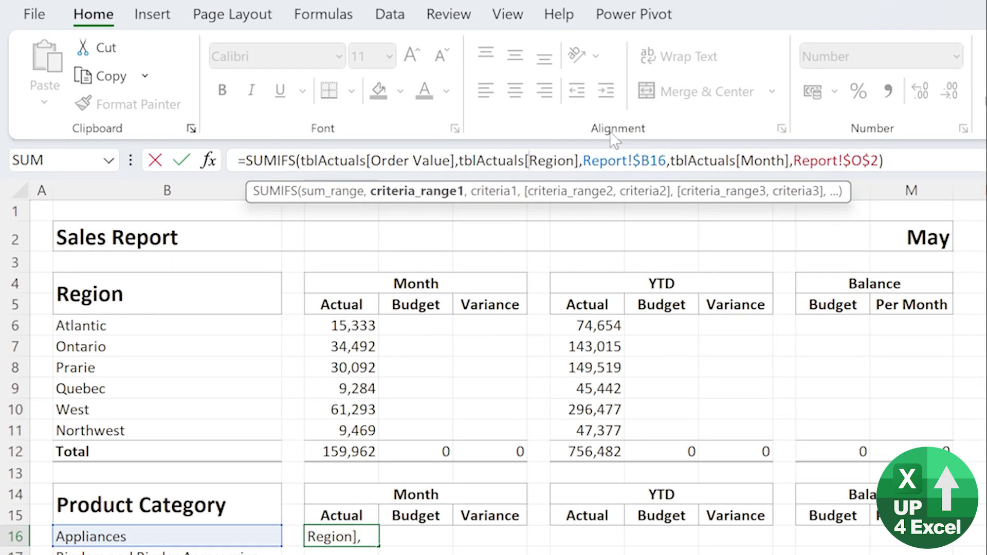
type("p")
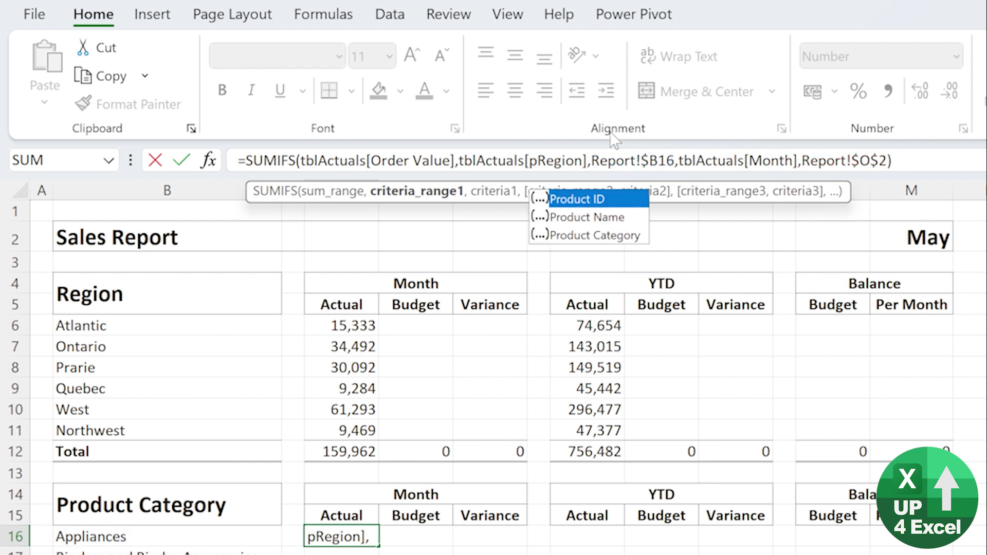
key("Down")
key("Down")
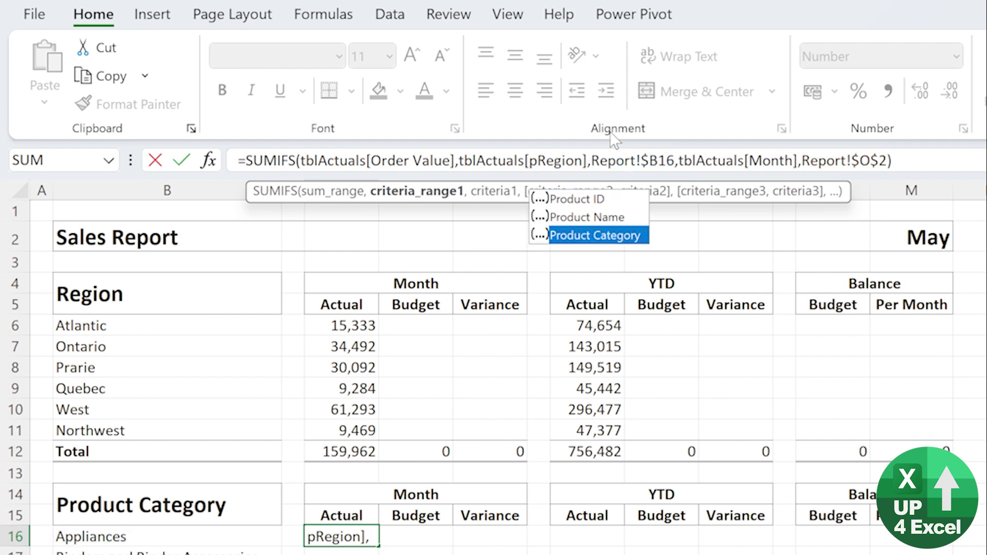
key("Up")
key("Up")
key("Up")
key("Tab")
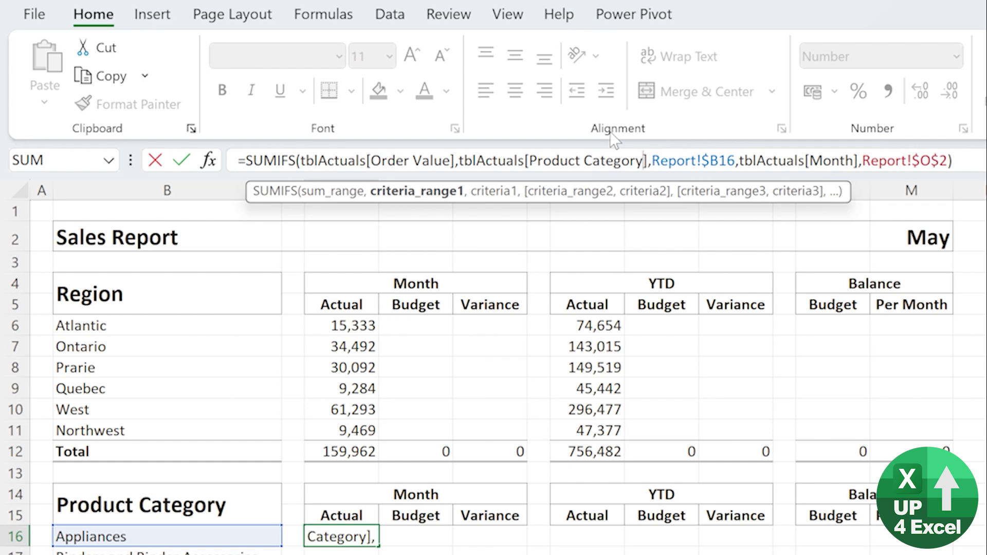
key("Return")
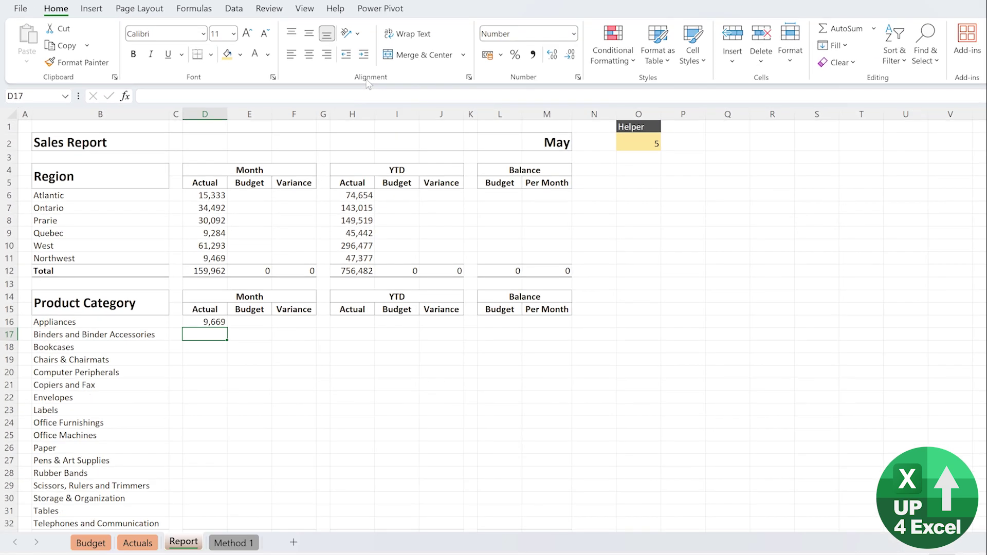
Fill Month Actual down D16:D32 for every category, matching the 159,962 region total
key("Up")
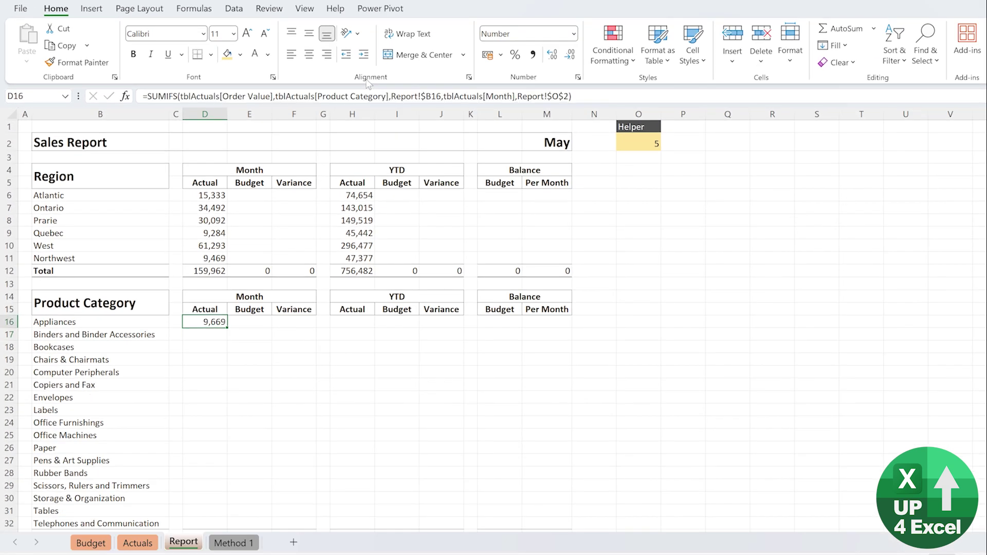
key("ctrl+c")
key("ctrl+shift+Down")
key("shift+Up")
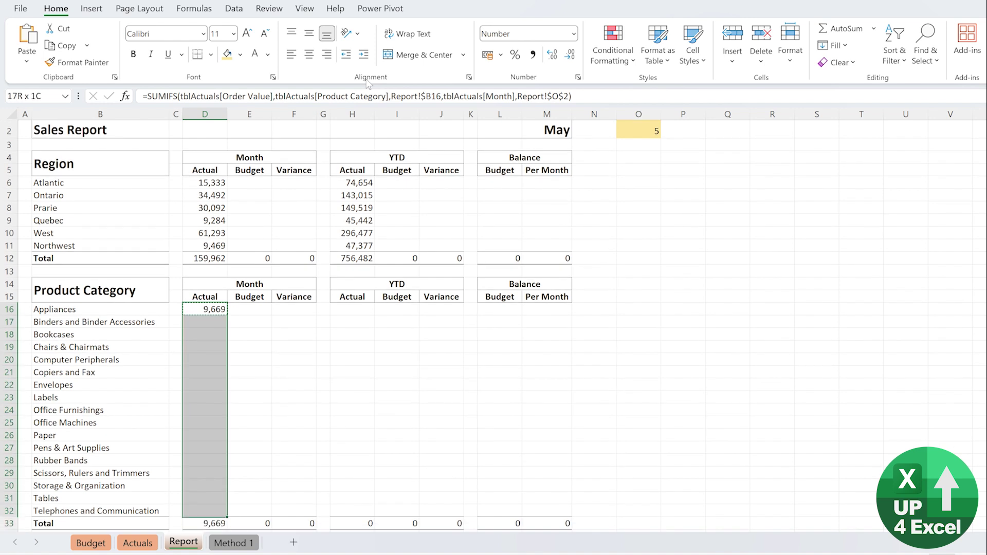
key("ctrl+v")
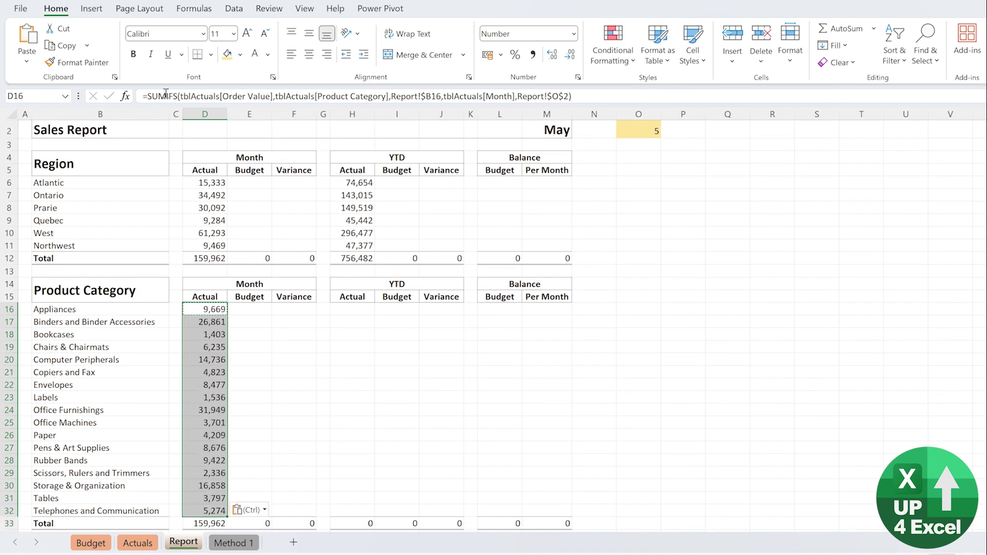
left_click(201, 254)
left_click(213, 524)
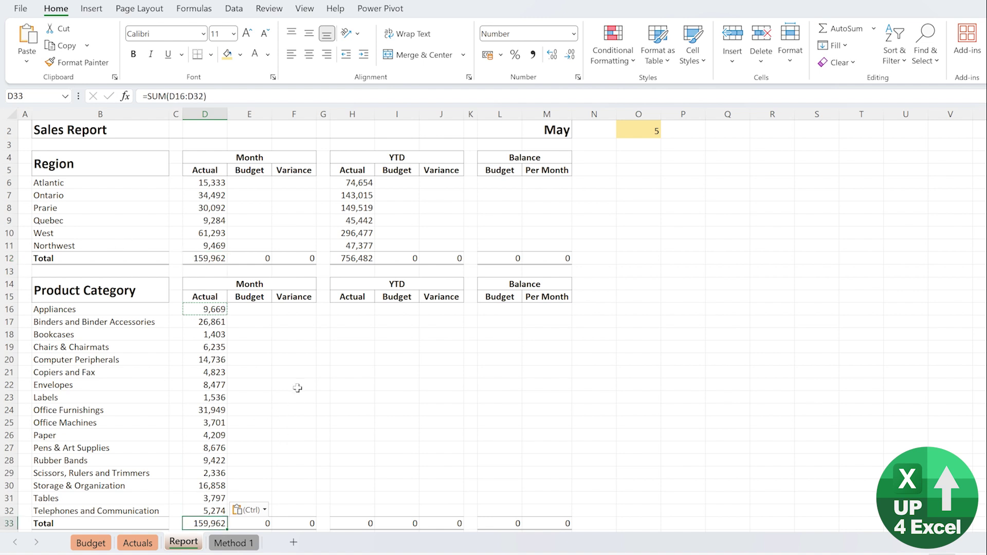
Copy a YTD Actual formula to Appliances H16 using Product Category, giving 40,245
left_click(363, 229)
key("ctrl+c")
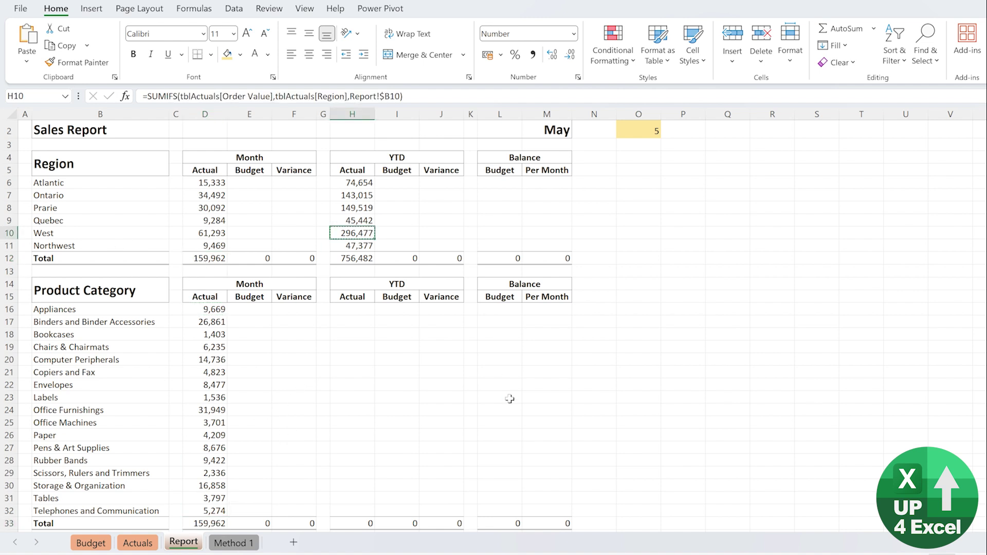
key("Down")
key("Down")
key("Down")
key("Down")
key("Down")
key("Down")
key("ctrl+v")
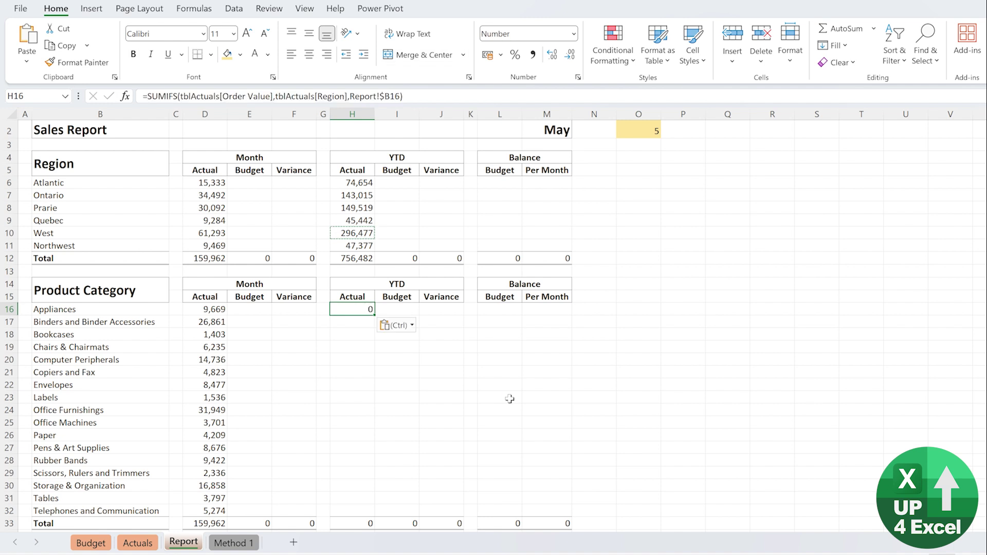
key("F2")
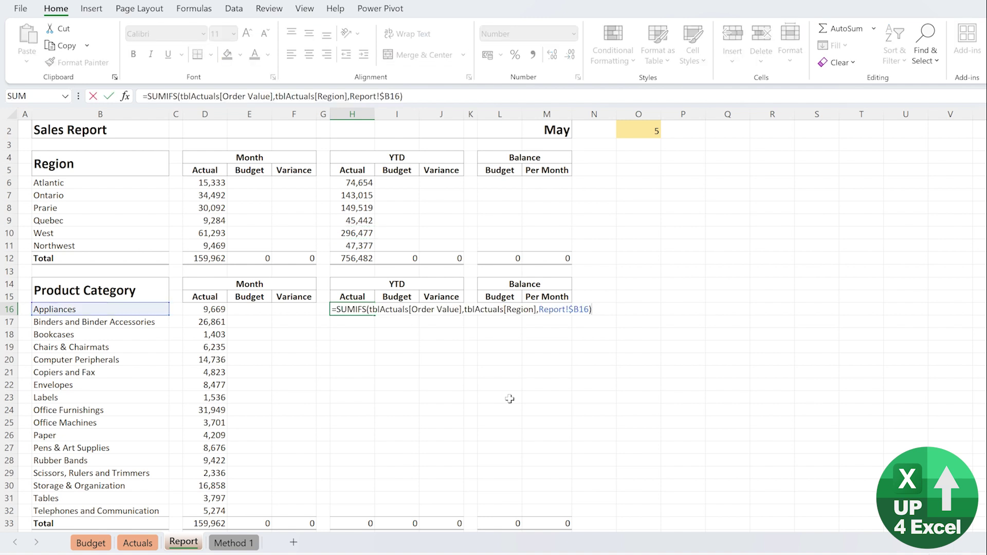
key("Left")
key("Left")
key("Left")
key("Left")
key("Left")
key("Left")
key("Left")
key("Left")
key("Left")
key("Left")
key("Left")
key("Left")
key("Left")
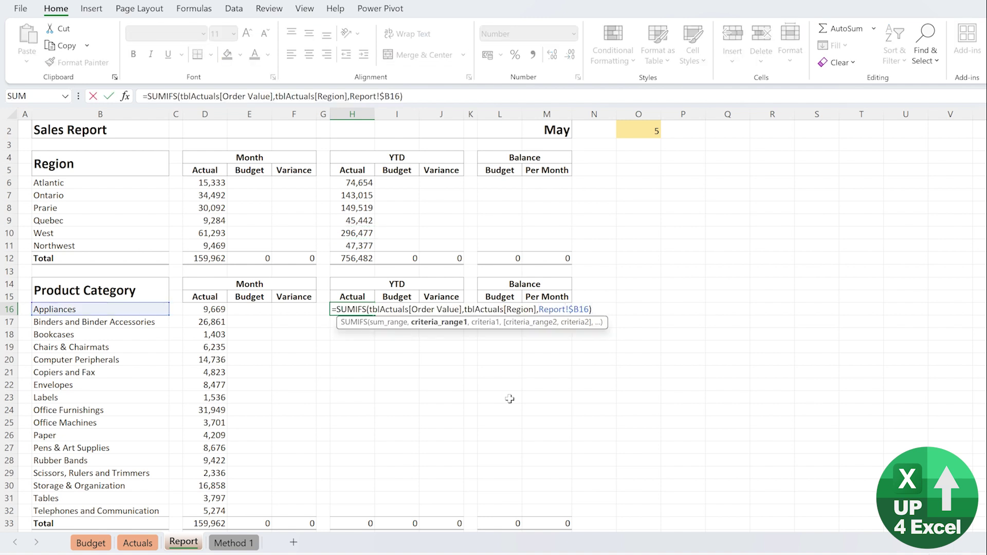
type("p")
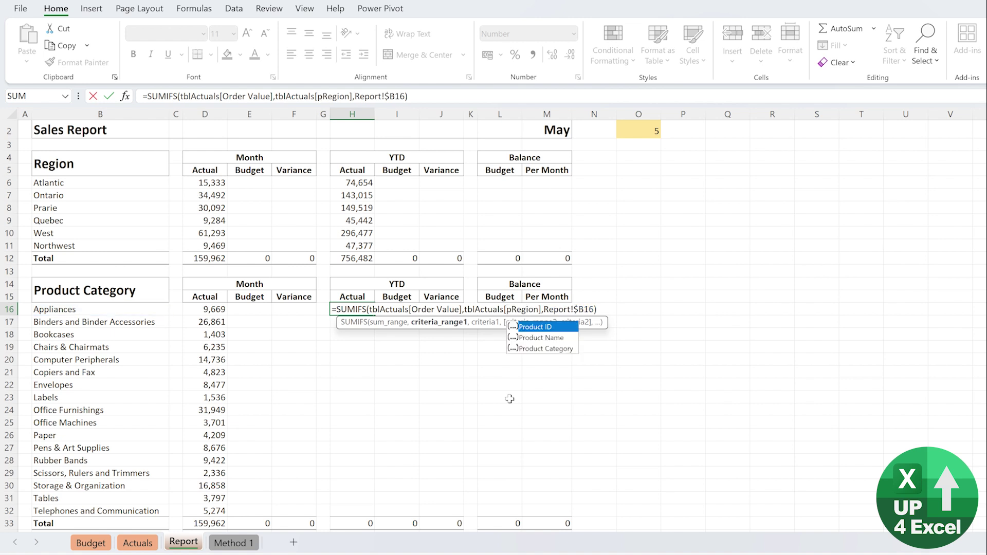
key("Down")
key("Down")
key("Tab")
key("Return")
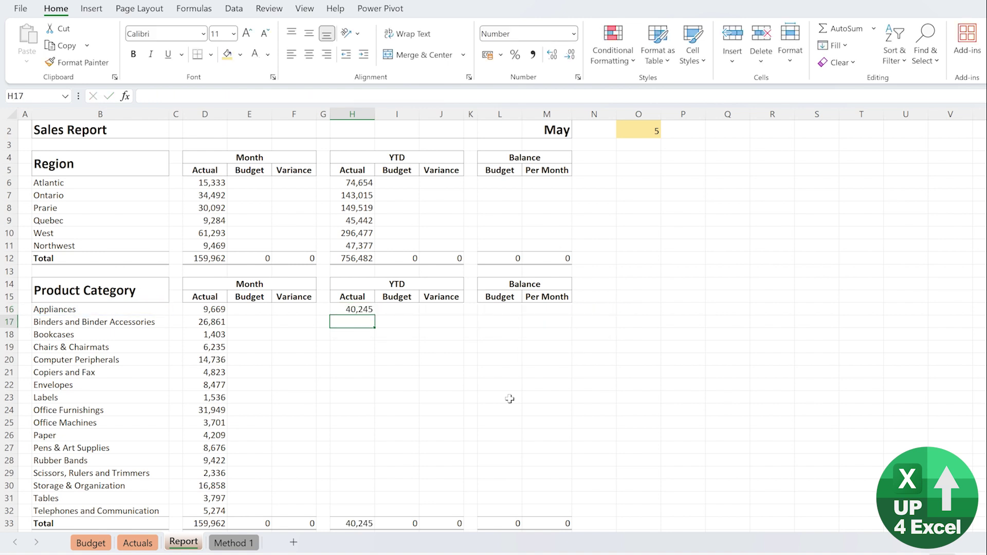
Fill YTD Actual down H16:H32 for every category, totalling 756,482
key("Up")
key("ctrl+c")
key("ctrl+shift+Down")
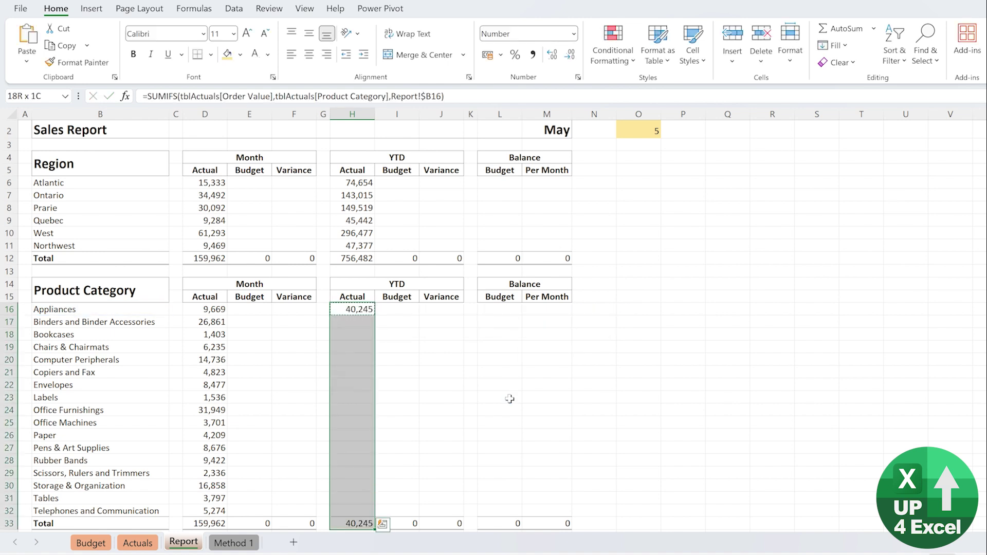
key("shift+Up")
key("ctrl+v")
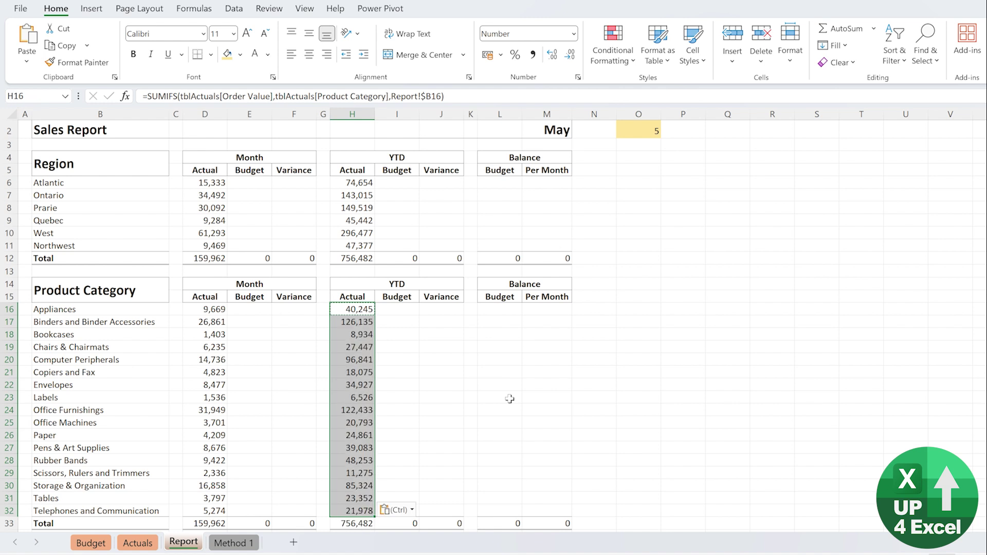
scroll(324, 297, "up", 1)
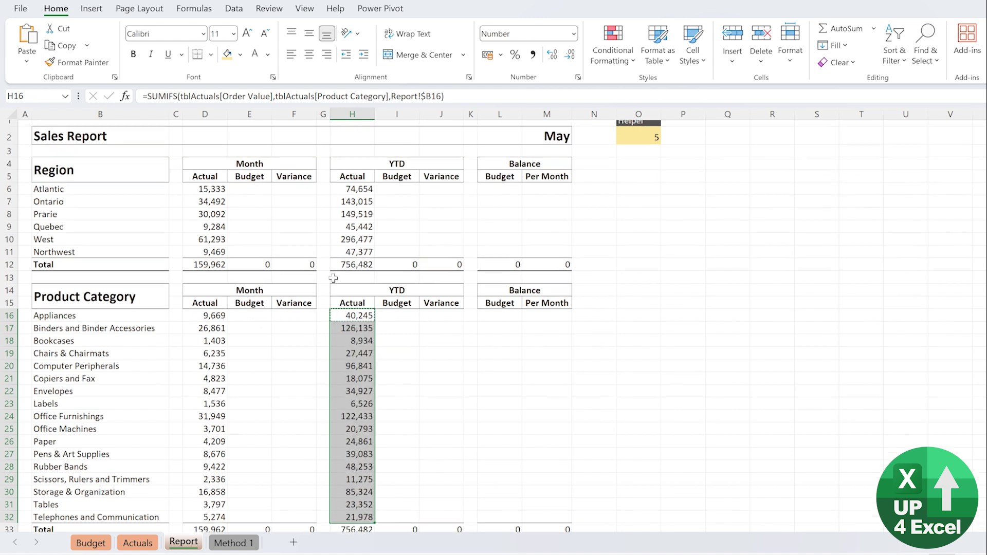
left_click(264, 197)
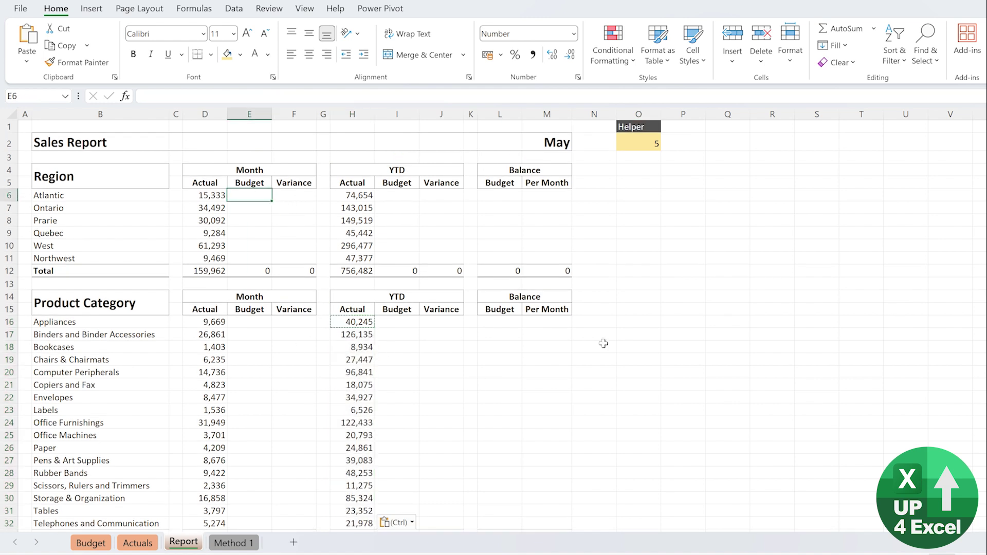
Enter =SUMIFS(tblBudget[Month],tblBudget[Region],Report!$B6) in the Atlantic Month Budget cell E6
key("Left")
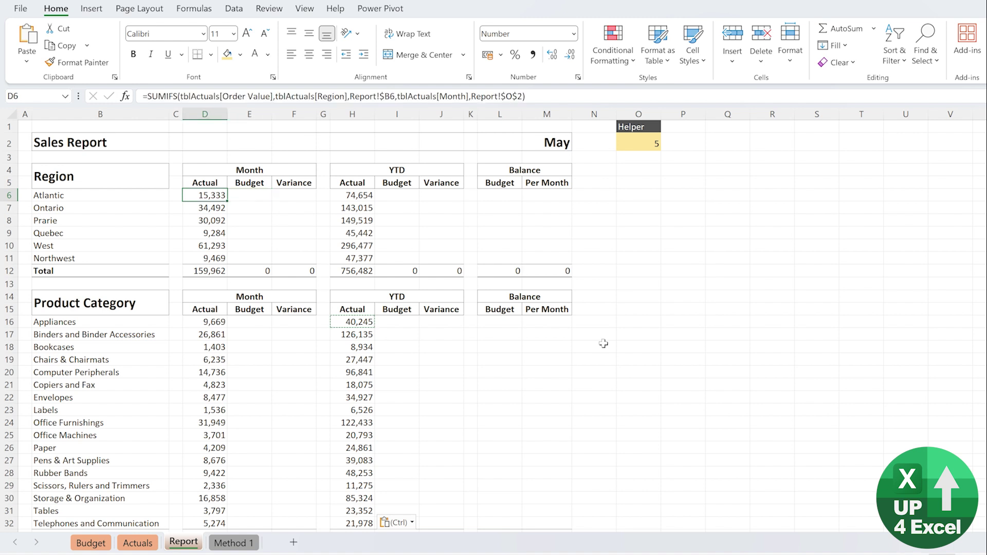
key("Right")
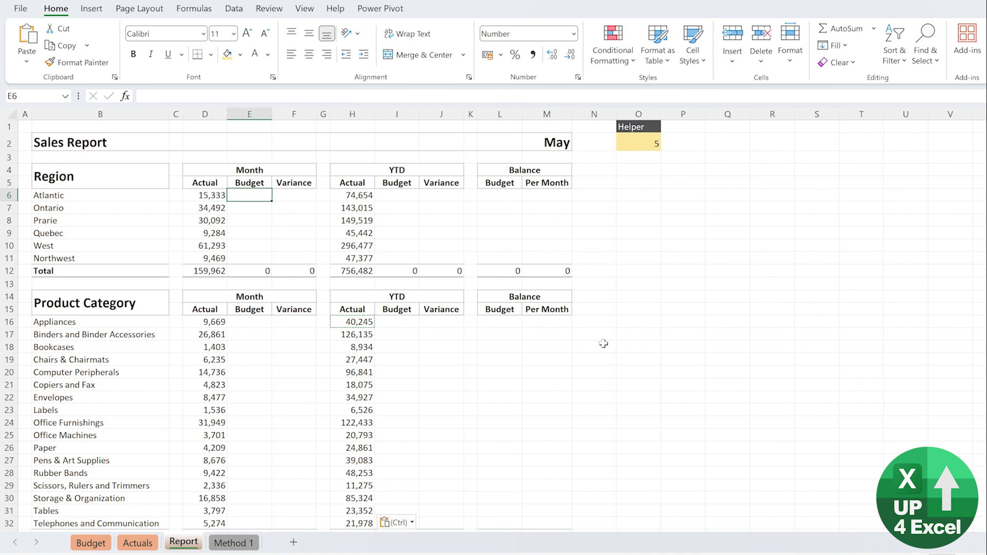
type("=sumifs(")
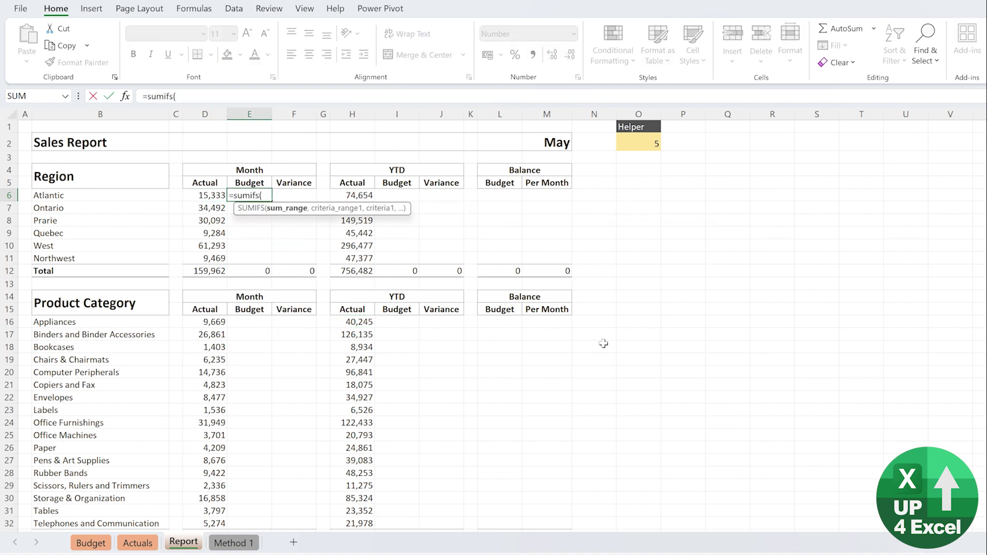
left_click(92, 544)
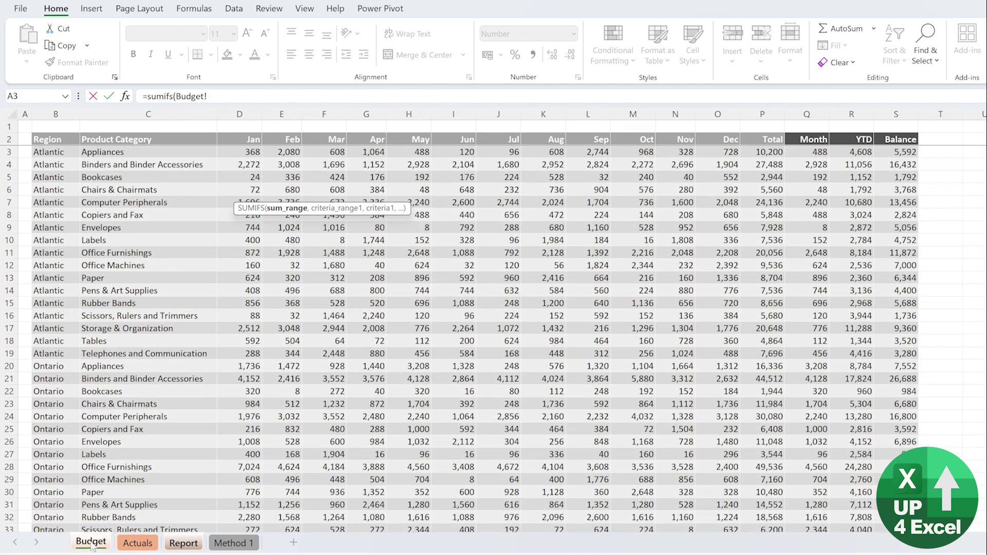
left_click(816, 131)
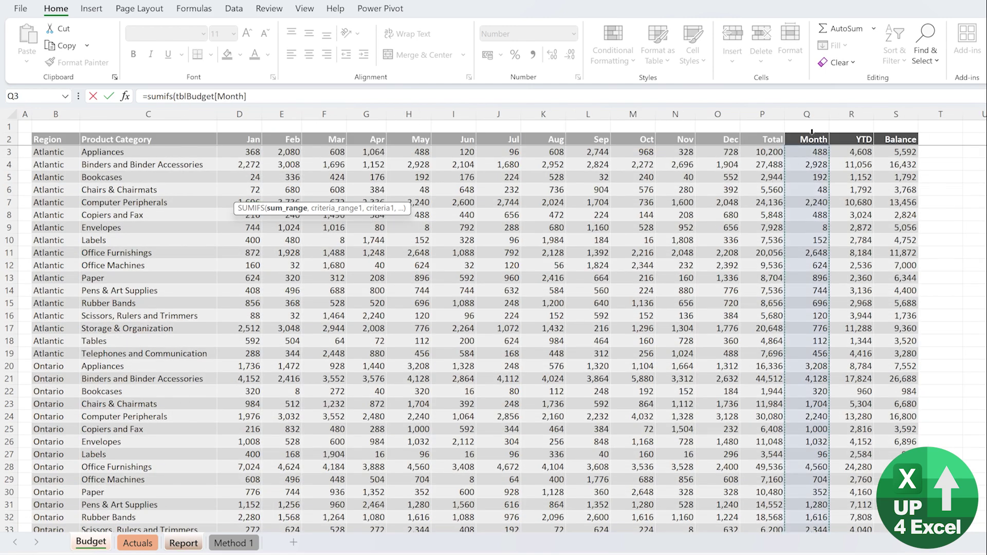
type(",")
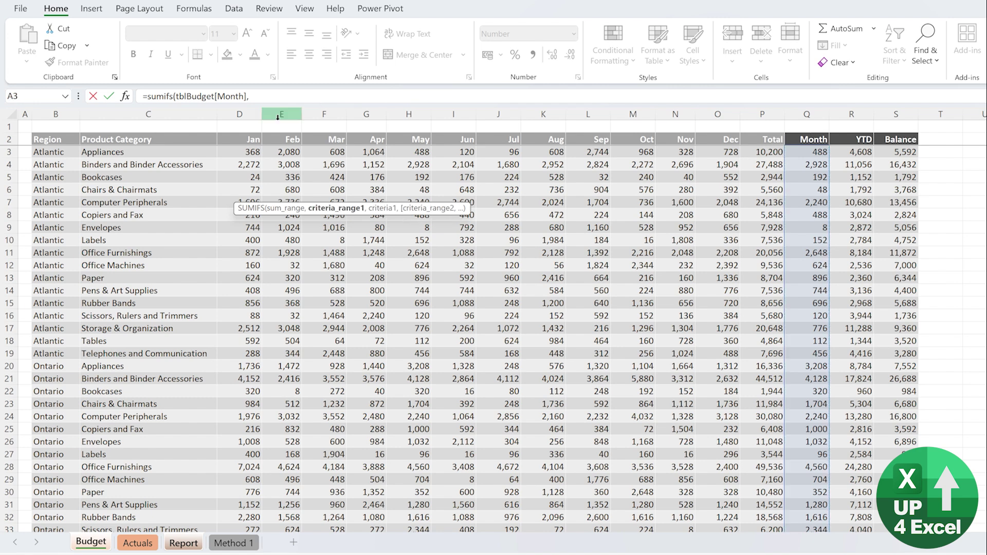
left_click(48, 131)
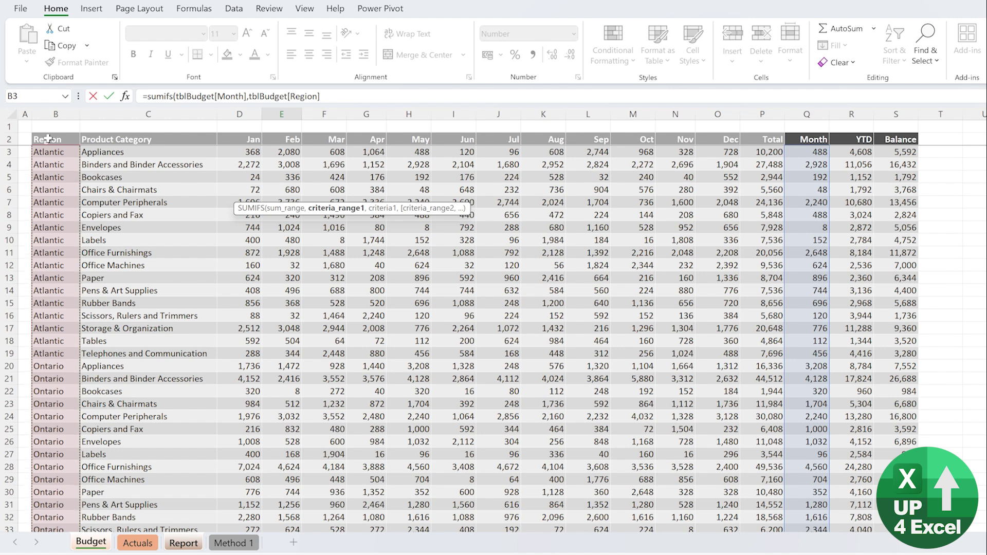
type(",")
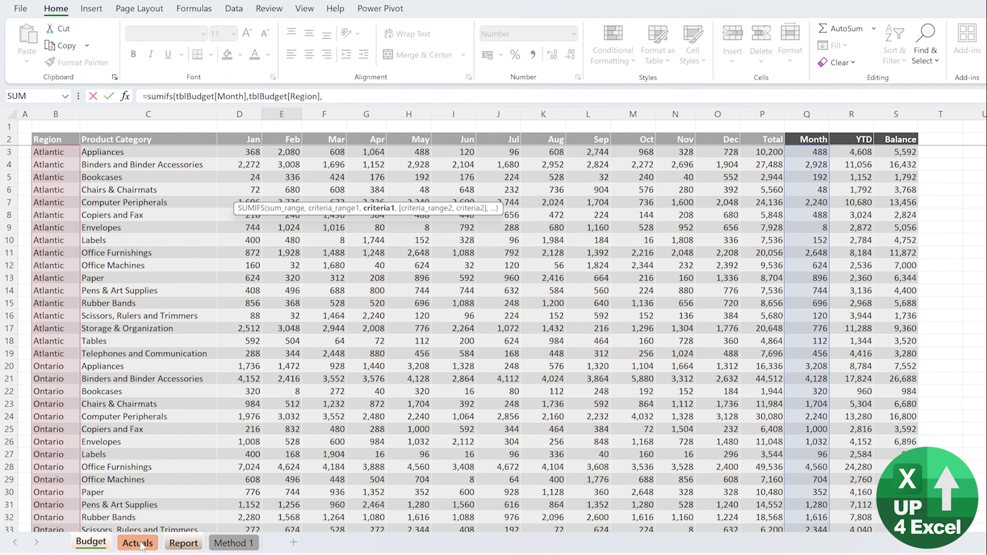
left_click(184, 543)
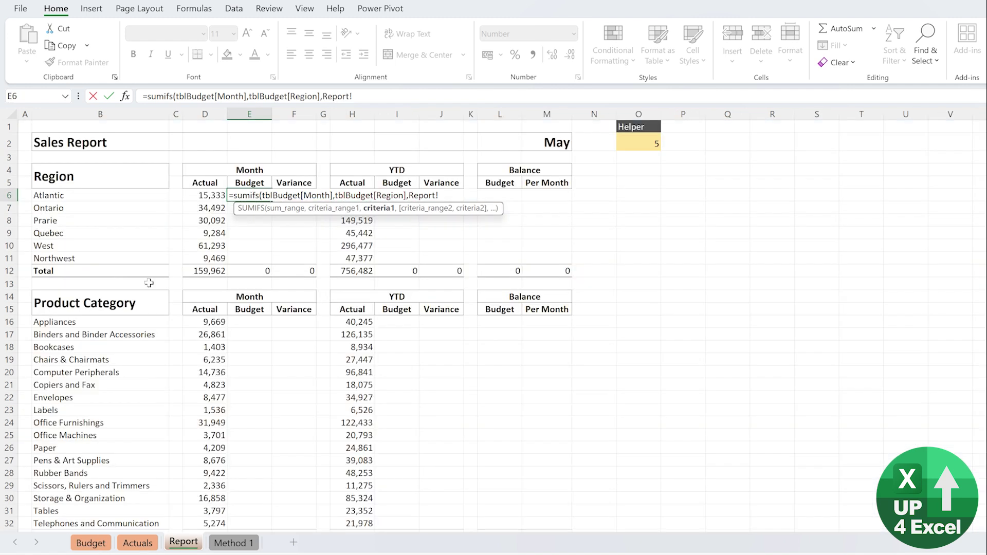
left_click(102, 195)
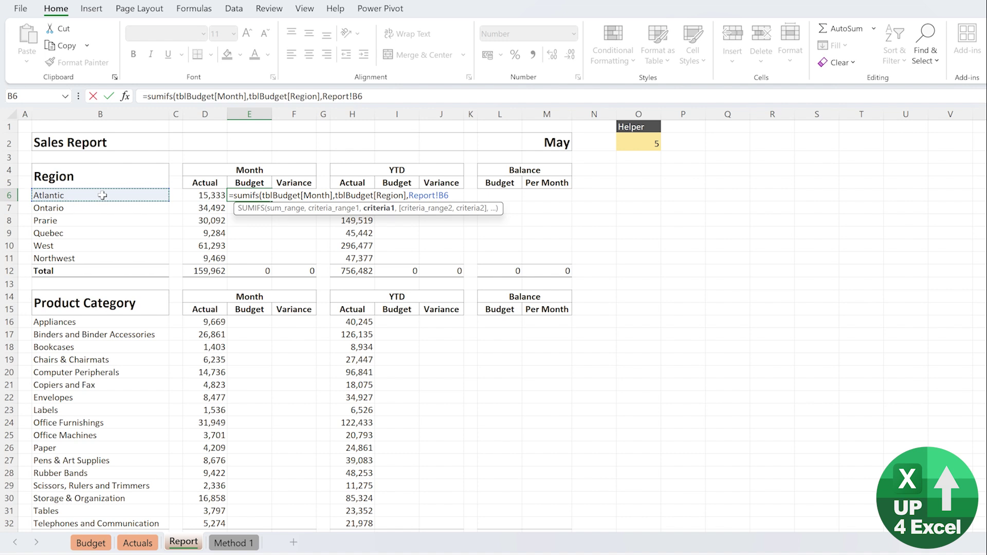
key("F4")
key("F4")
key("F4")
type(")")
key("Return")
Copy the E6 formula into E7:E11 for the remaining regions, giving a 143,064 total
key("Up")
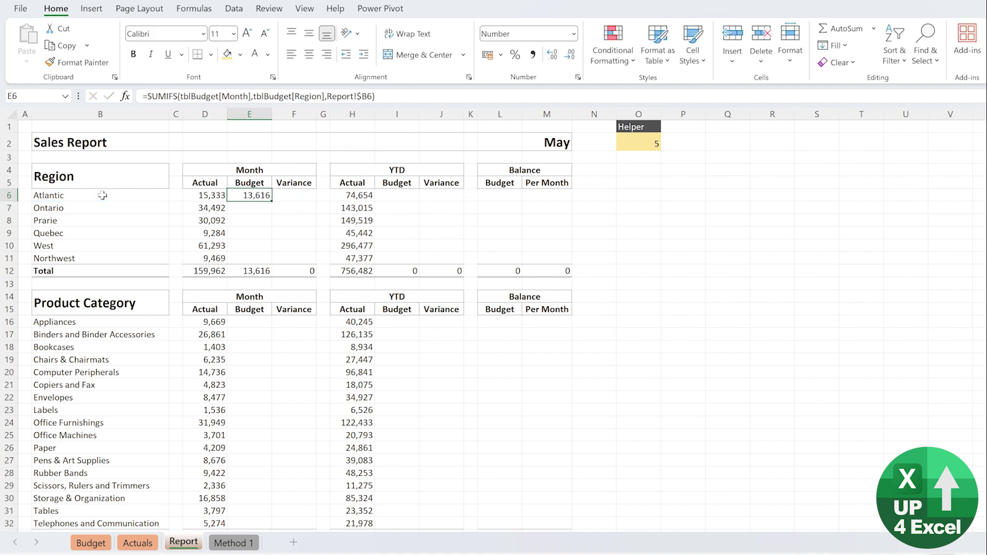
key("ctrl+c")
key("shift+Down")
key("shift+Down")
key("shift+Down")
key("shift+Down")
key("shift+Down")
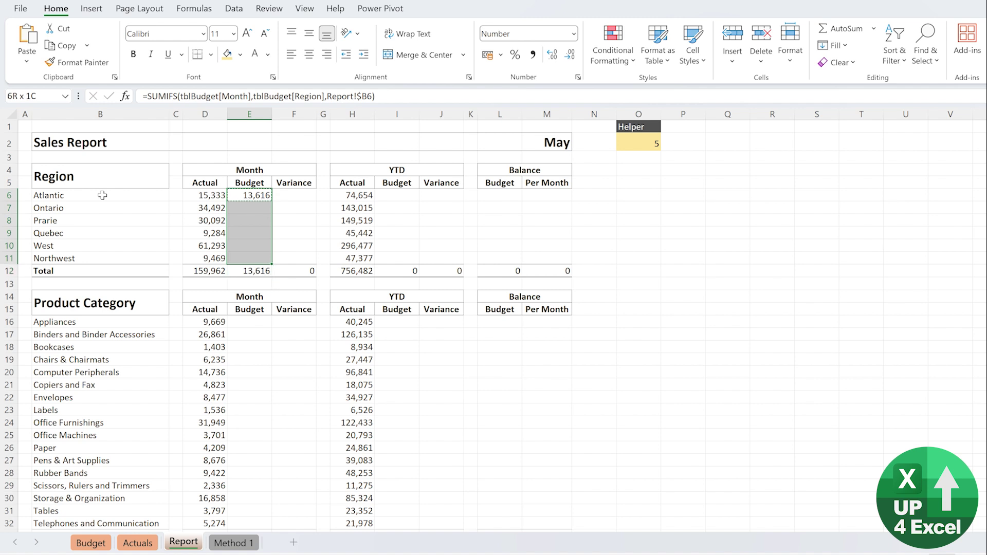
key("ctrl+v")
key("Up")
key("Down")
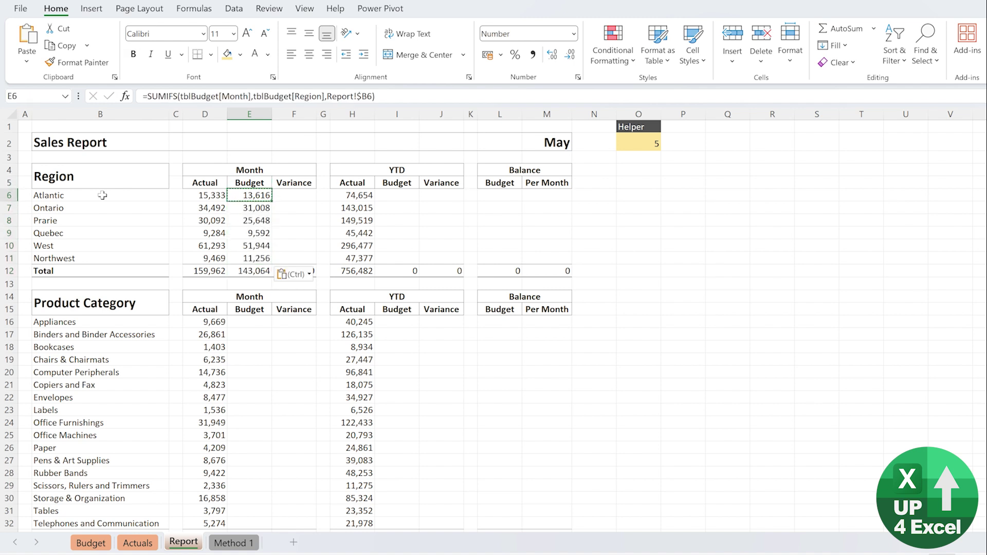
Paste the Month Budget formula into I6 and change its summed column to tblBudget[YTD]
key("Right")
key("Right")
key("Right")
key("Right")
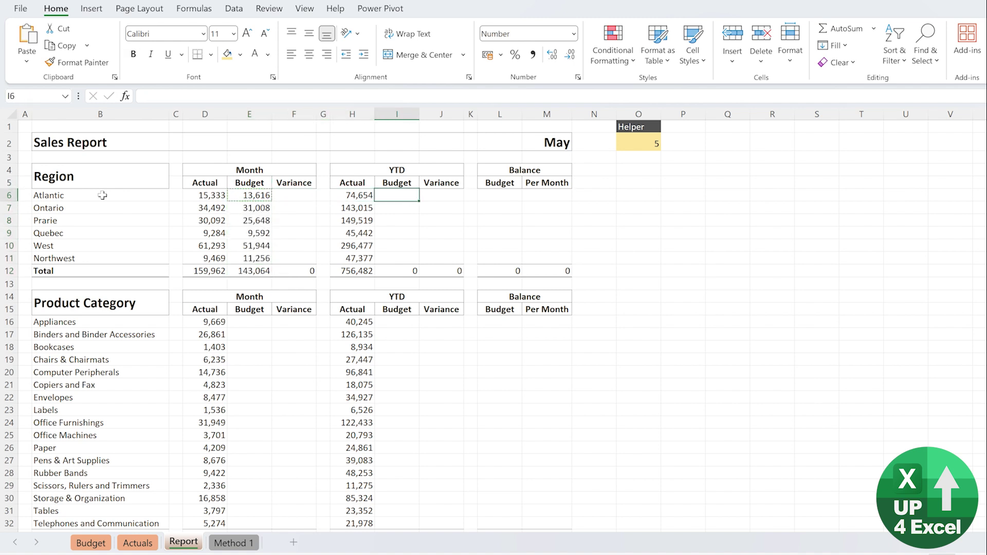
key("ctrl+v")
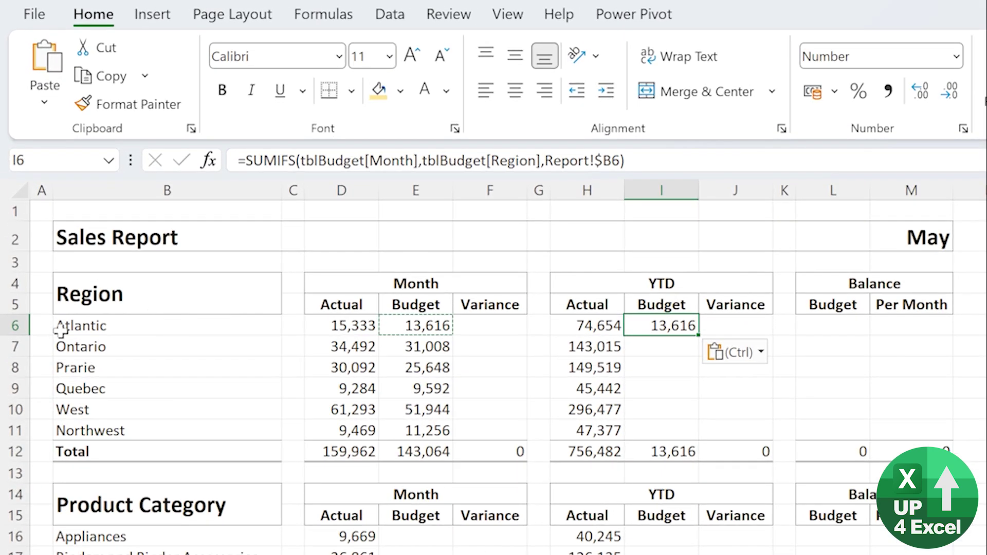
left_click(371, 160)
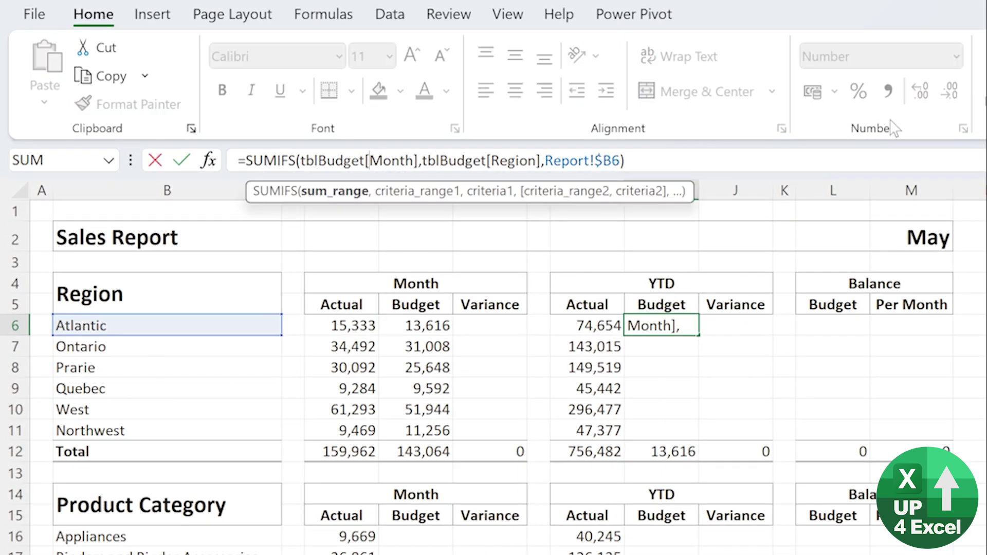
key("Delete")
type("y")
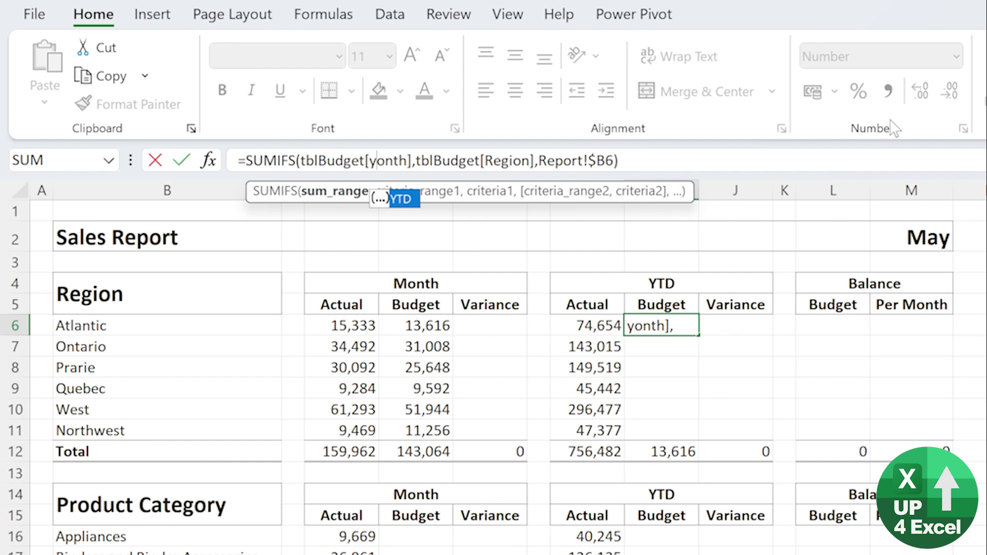
key("Tab")
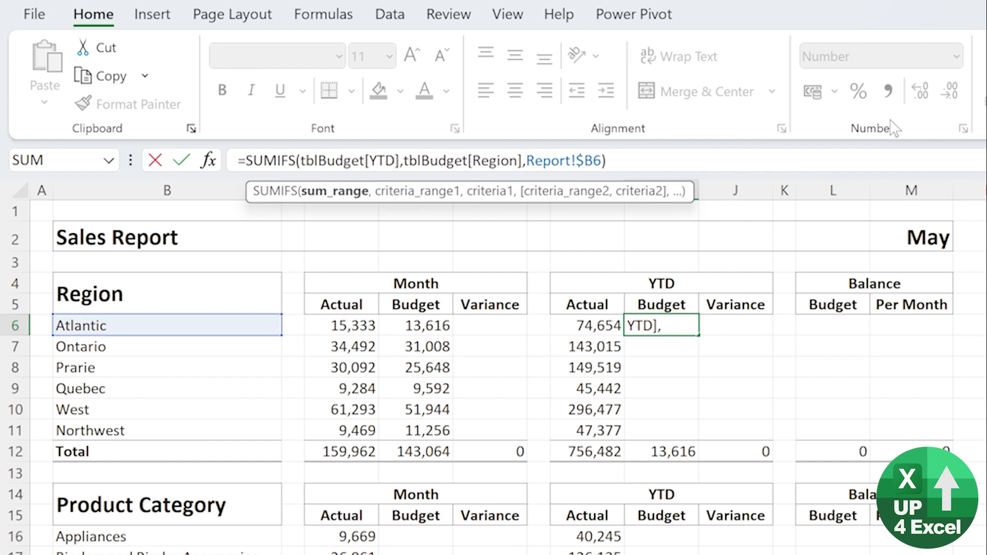
key("Return")
Fill the YTD Budget formula down I6:I11, from 78,144 for Atlantic to a 684,048 total
key("Up")
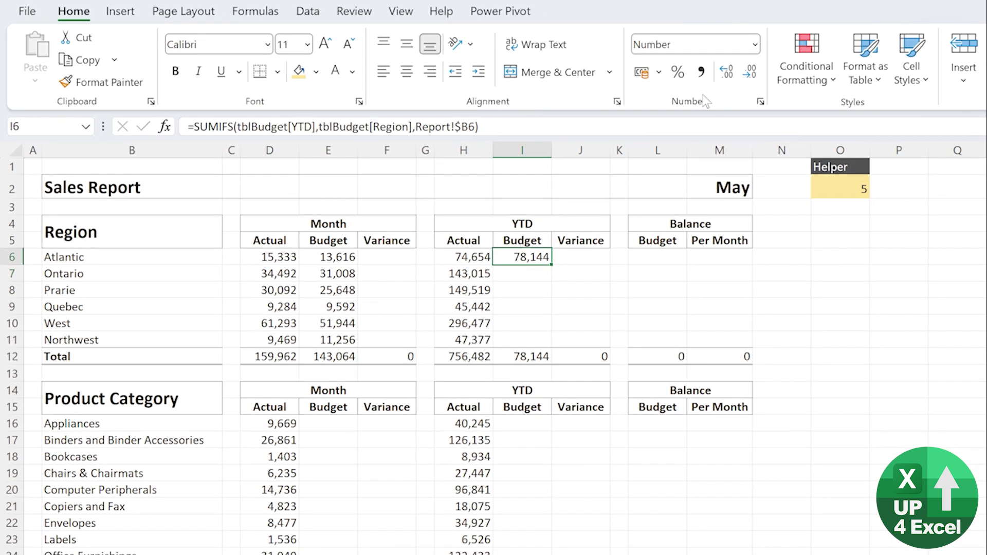
key("ctrl+shift+Down")
key("shift+Up")
key("ctrl+d")
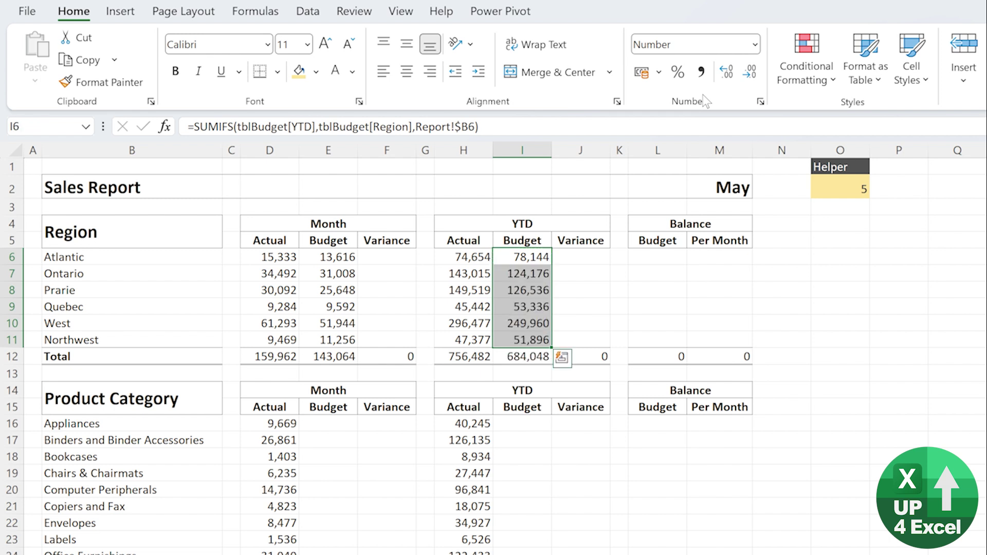
left_click(539, 262)
key("ctrl+c")
Paste the YTD Budget formula into L6 and change its summed column to tblBudget[Balance]
key("Right")
key("Right")
key("Right")
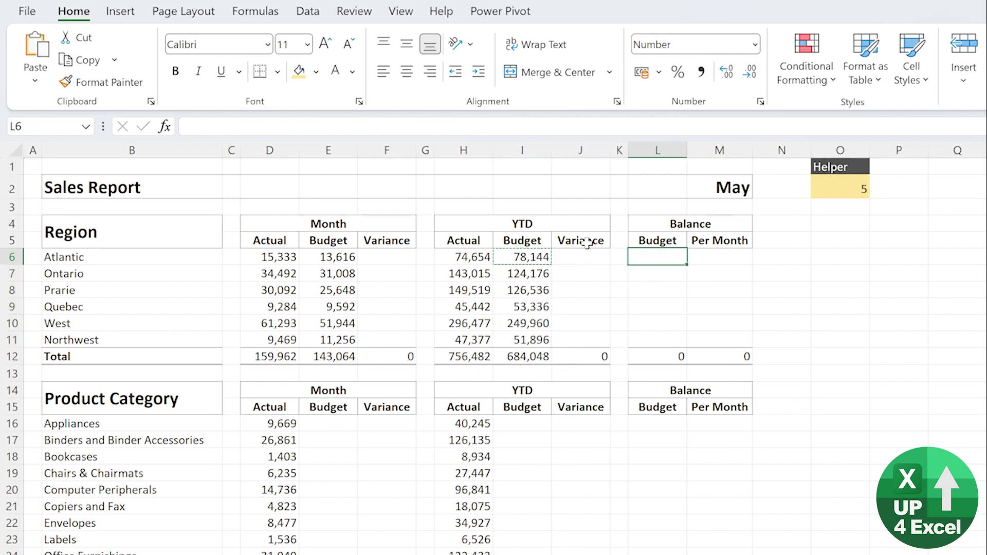
key("ctrl+v")
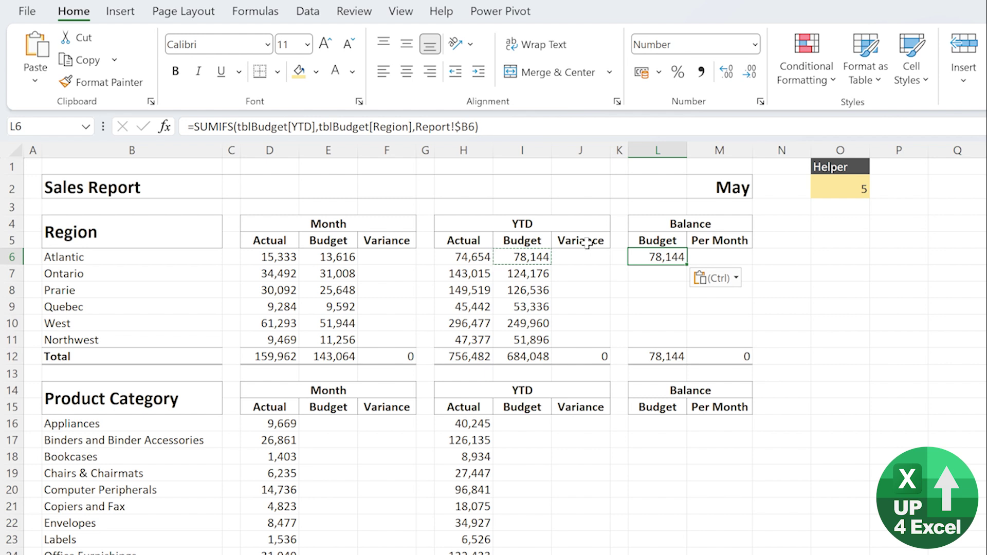
key("F2")
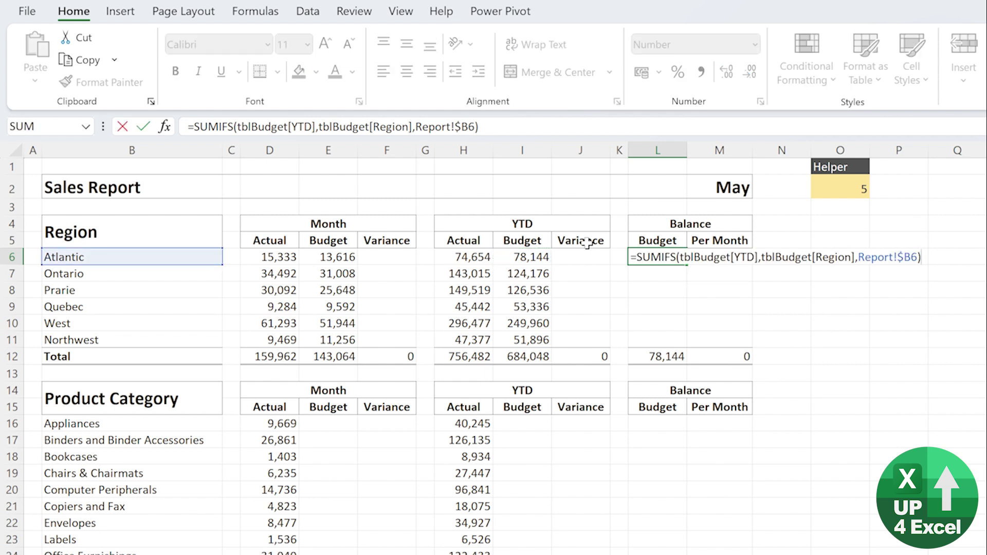
key("Left")
key("Left")
key("Left")
key("Left")
key("Left")
key("Left")
key("Left")
key("Left")
key("Left")
key("Left")
key("Left")
key("Left")
key("Left")
key("Left")
key("Left")
key("Left")
key("Left")
key("Left")
key("Left")
key("Left")
key("Left")
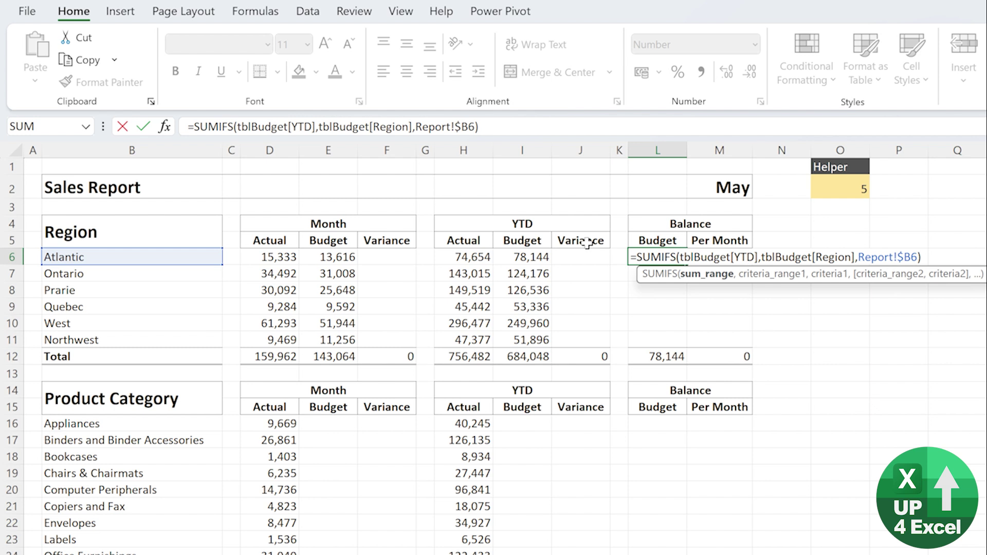
type("b")
key("Tab")
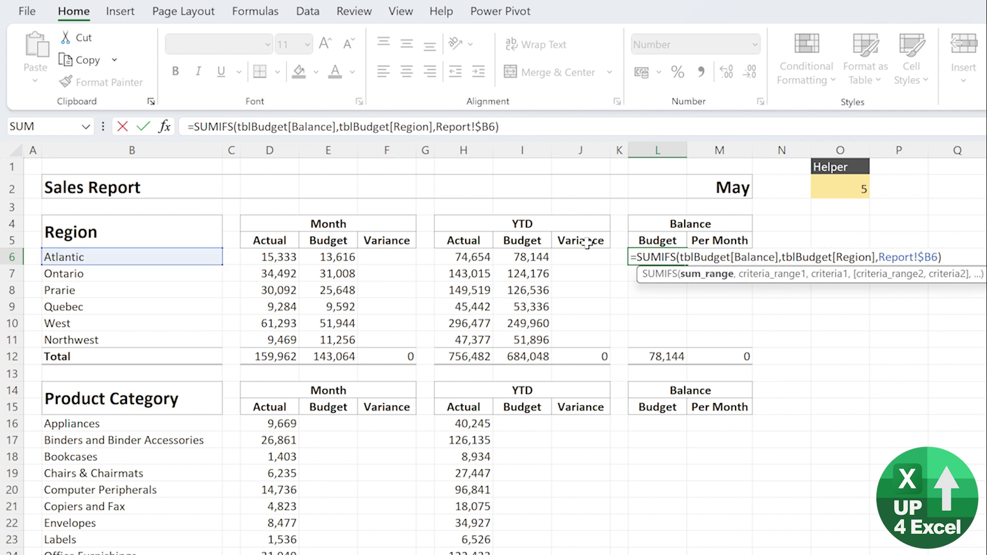
key("Return")
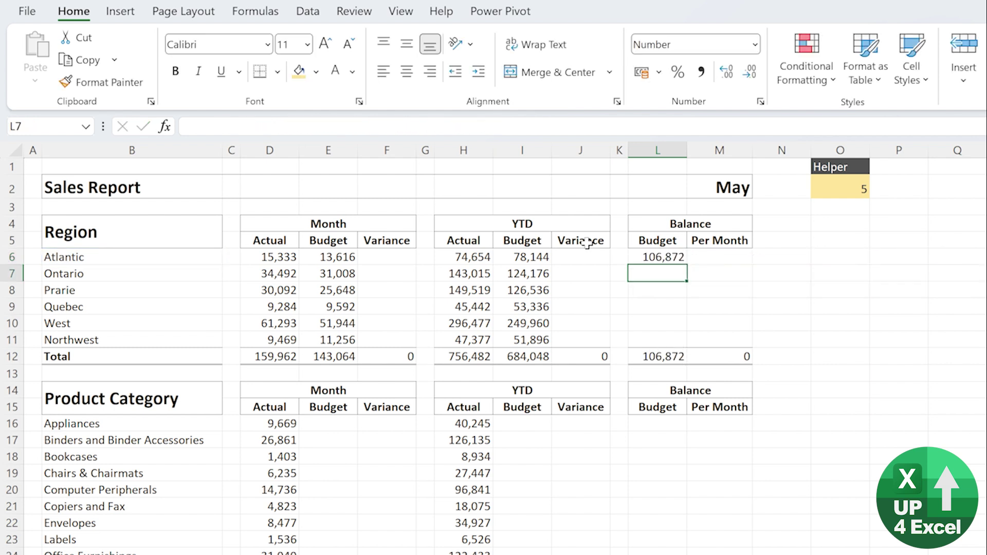
Fill the Balance Budget formula down L6:L11, from 106,872 for Atlantic to a 970,032 total
key("Up")
key("ctrl+shift+Down")
key("shift+Up")
key("ctrl+d")
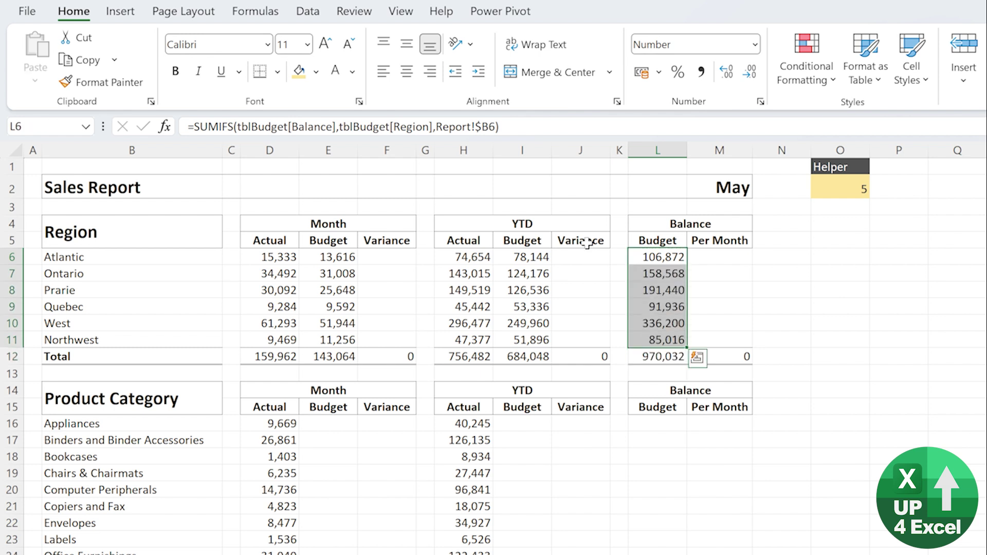
key("Right")
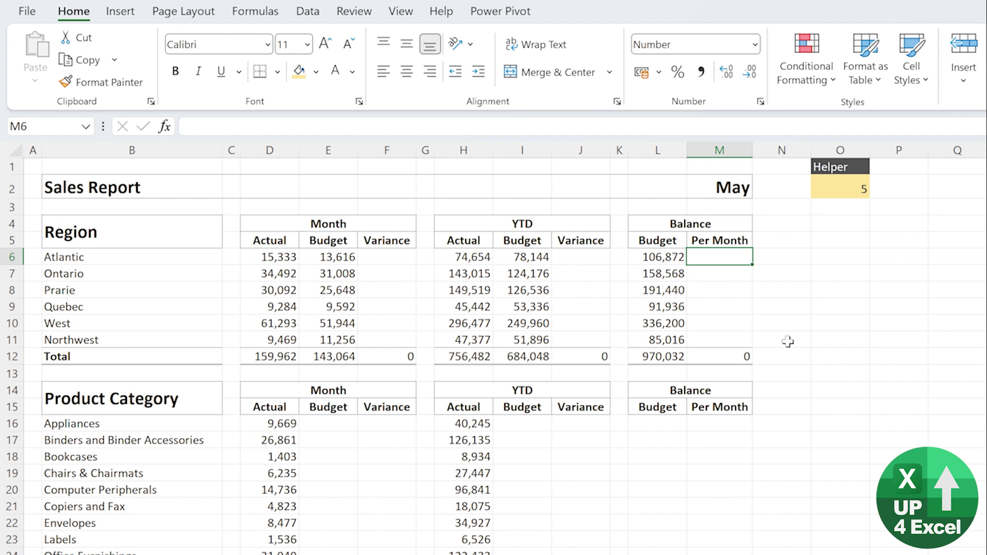
Copy a region Month Budget formula into E16 and switch its criteria range to tblBudget[Product Category]
left_click_drag(326, 284, 326, 272)
key("ctrl+d")
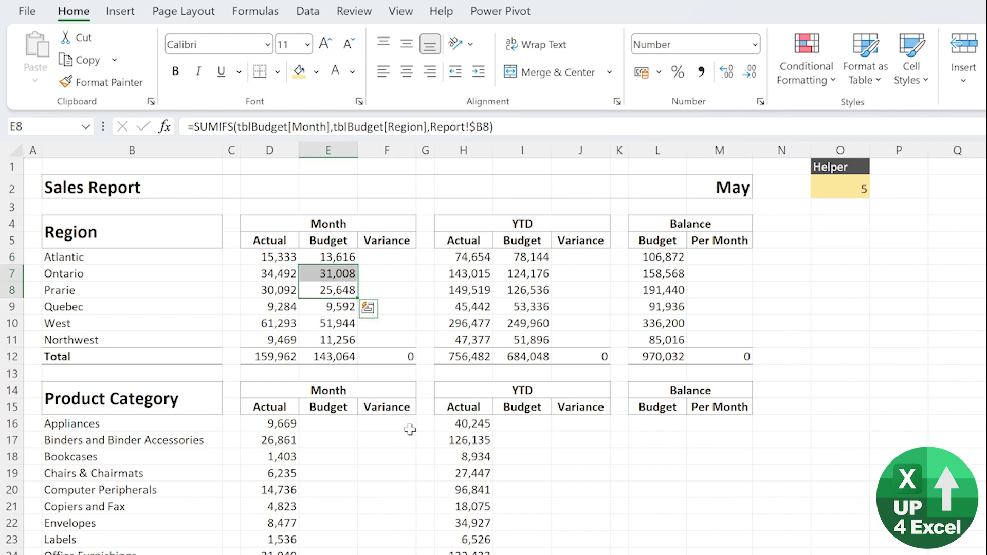
key("Down")
key("ctrl+c")
key("Down")
key("Down")
key("Down")
key("Down")
key("Down")
key("Down")
key("Down")
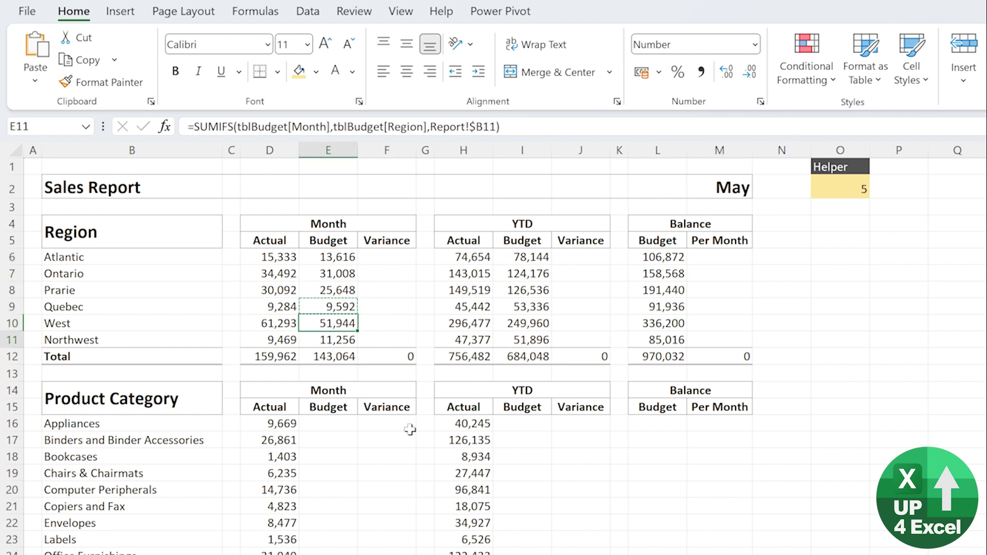
key("ctrl+v")
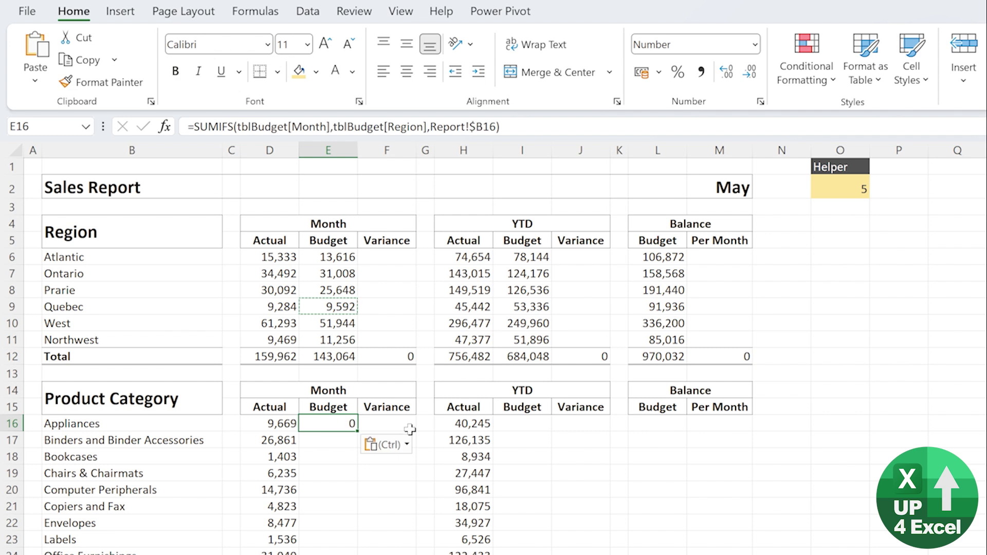
left_click(391, 127)
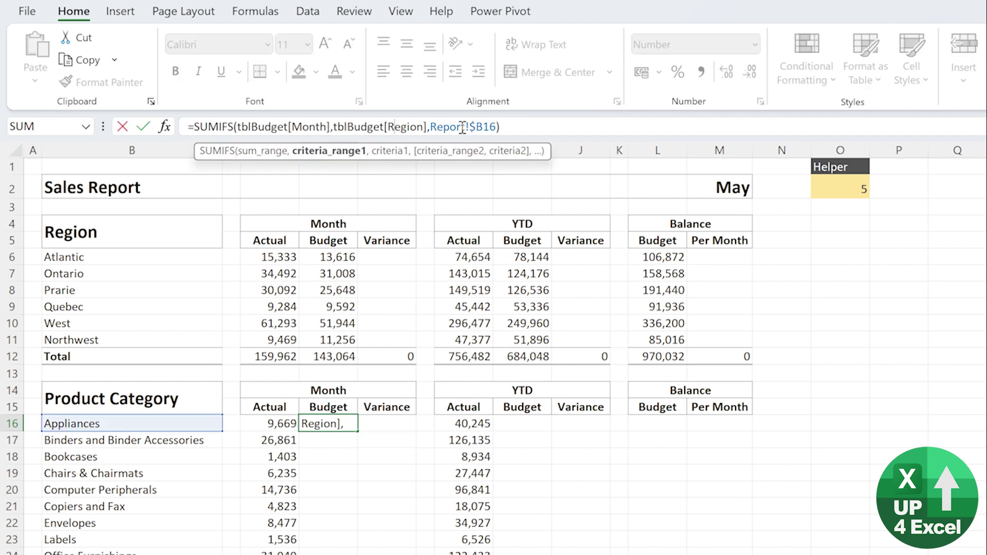
key("Delete")
key("Delete")
key("Delete")
key("Delete")
key("Delete")
key("Delete")
type("P")
key("Tab")
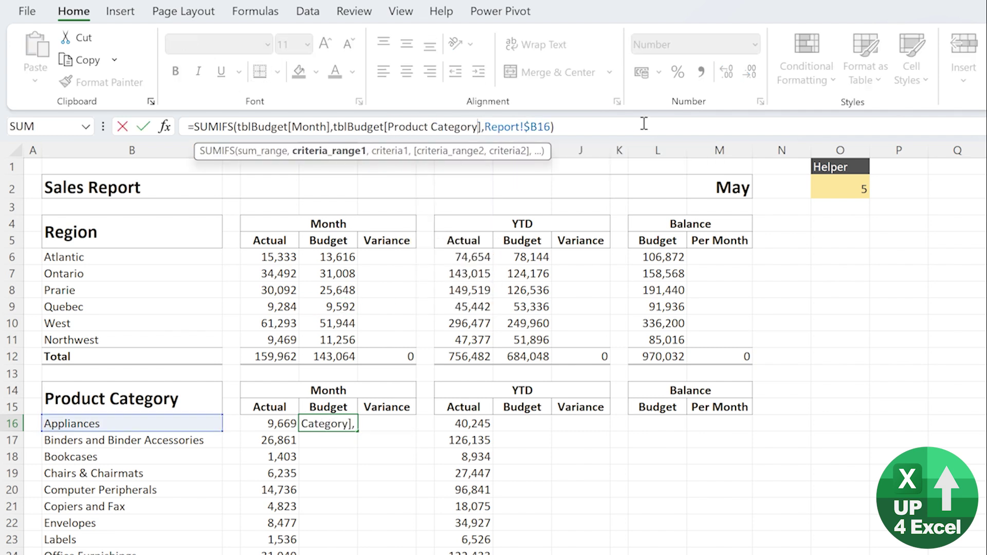
key("Return")
Paste the E16 formula down to E33, starting with 8,544 for Appliances
key("Up")
key("ctrl+c")
key("shift+Down")
key("shift+Down")
key("shift+Down")
key("shift+Down")
key("shift+Down")
key("shift+Down")
key("shift+Down")
key("shift+Down")
key("shift+Down")
key("shift+Down")
key("shift+Down")
key("shift+Down")
key("shift+Down")
key("shift+Down")
key("shift+Down")
key("shift+Down")
key("shift+Down")
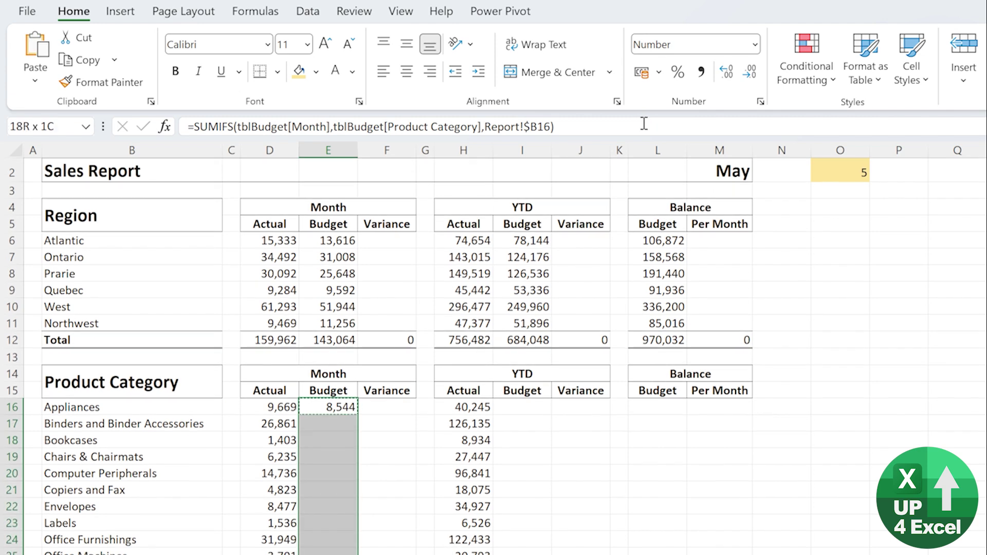
key("ctrl+v")
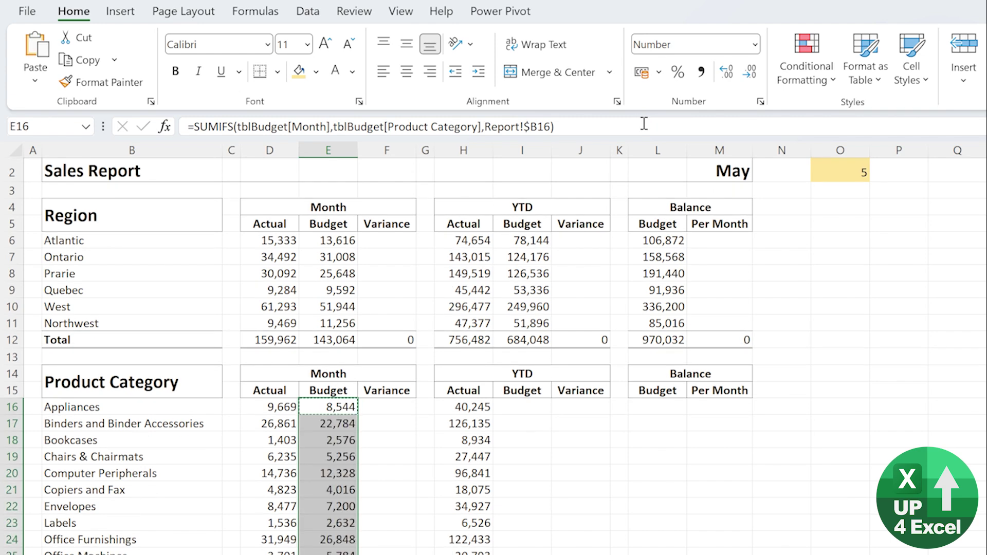
key("Right")
key("Right")
key("Right")
key("Right")
Copy a region YTD Budget formula into I16 and change its criteria range to tblBudget[Product Category]
key("Up")
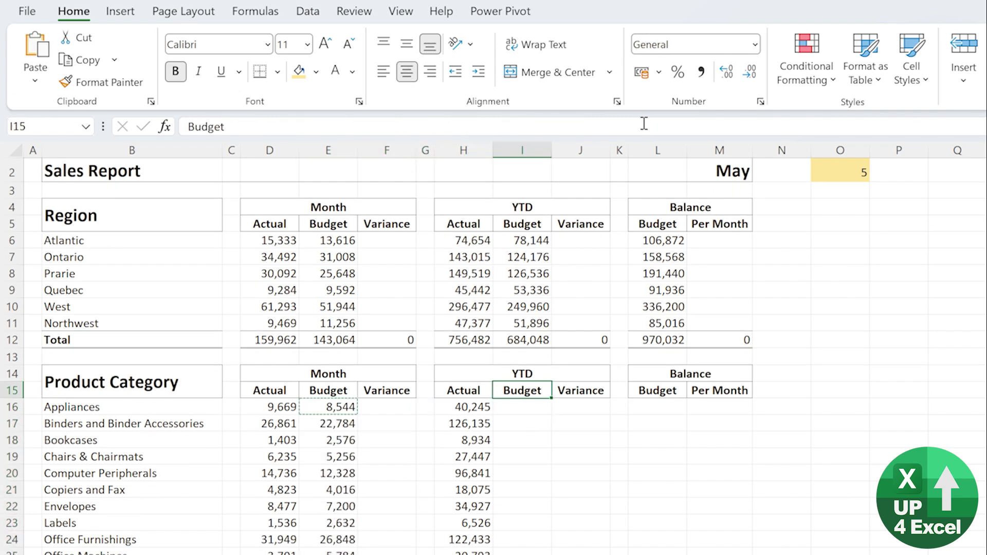
key("Up")
key("Up")
key("Up")
key("Up")
key("Up")
key("ctrl+c")
key("Down")
key("Down")
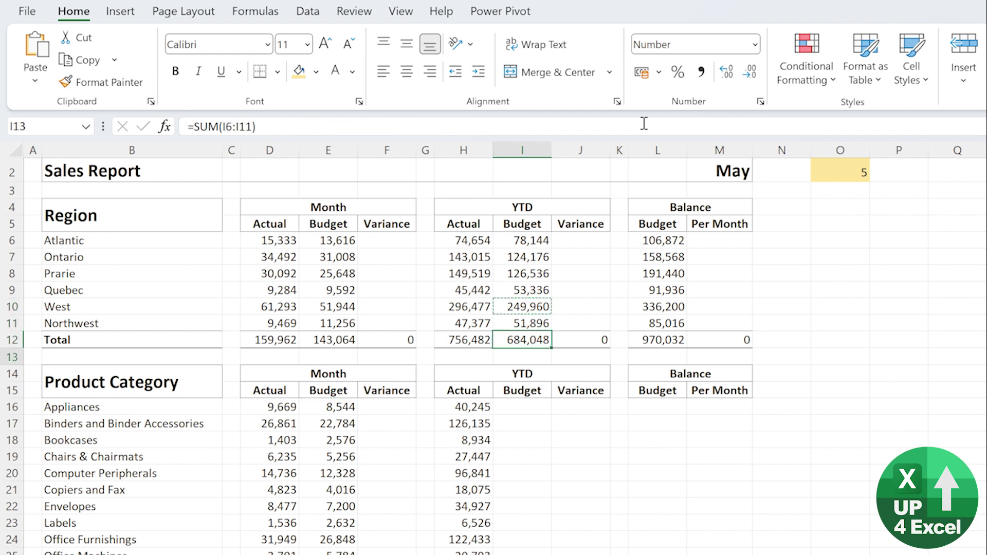
key("Down")
key("Down")
key("Down")
key("Down")
key("ctrl+v")
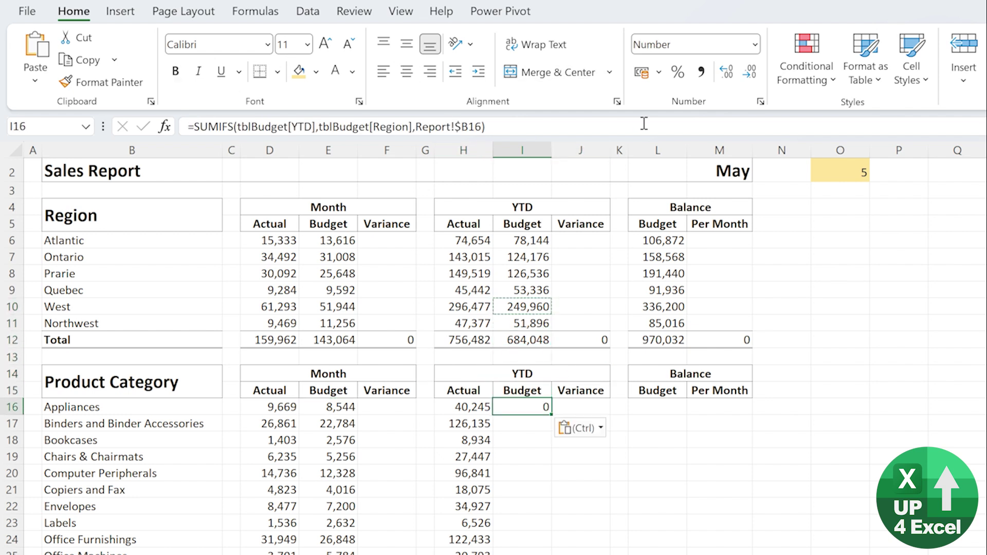
key("F2")
key("Left")
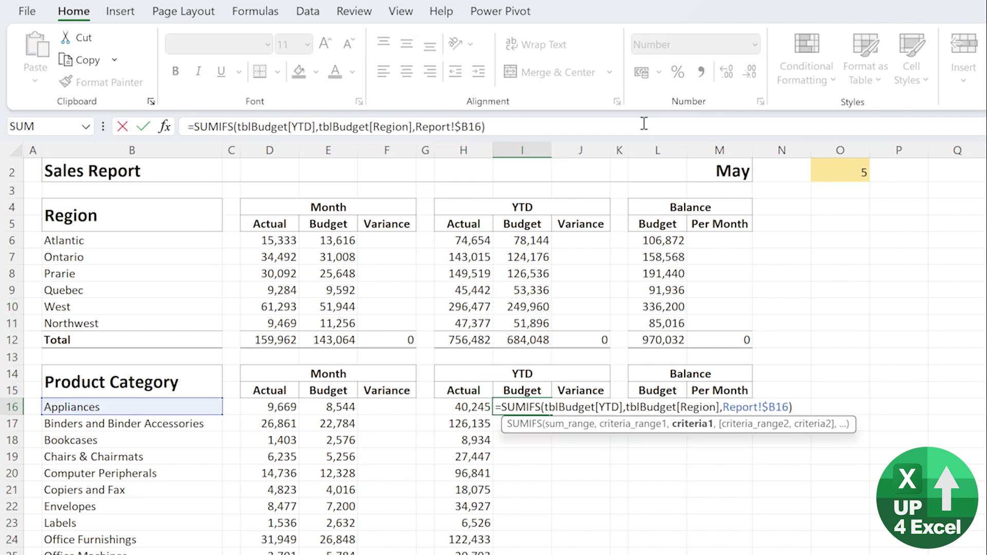
key("ctrl+Left")
key("ctrl+Left")
key("ctrl+Left")
key("ctrl+Left")
key("ctrl+shift+Right")
type("P")
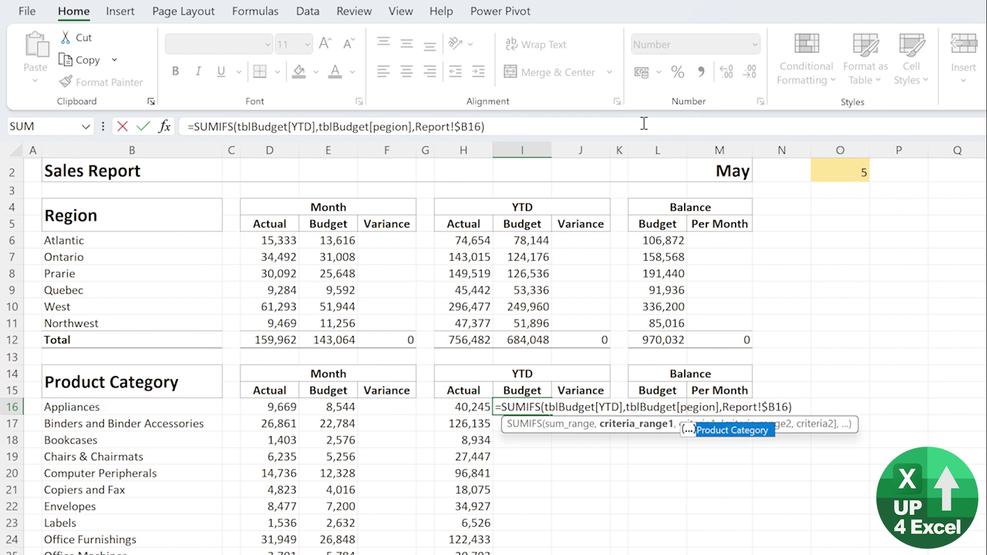
key("Tab")
key("Return")
Paste the I16 formula down I17:I32, starting with 38,720 for Appliances
key("Up")
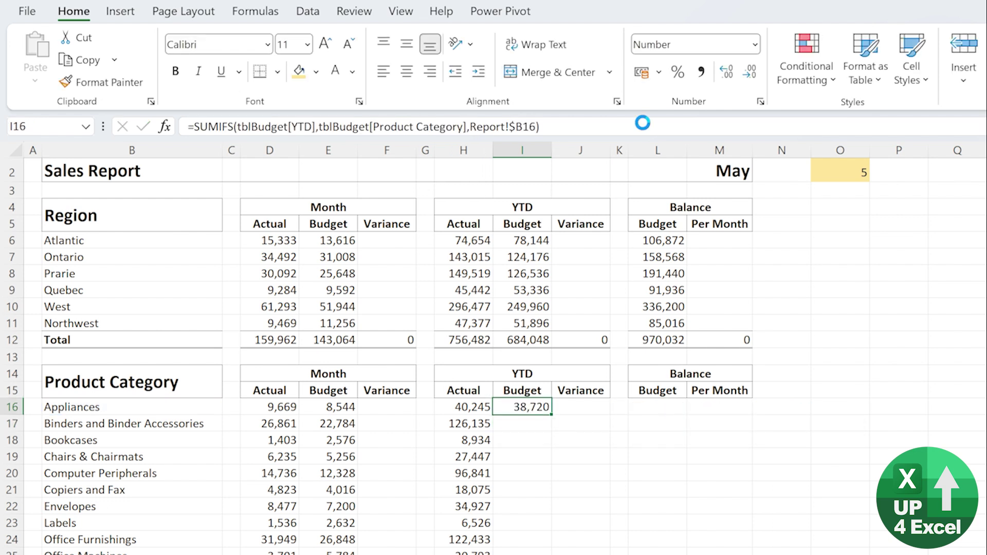
key("ctrl+c")
key("ctrl+shift+Down")
key("ctrl+v")
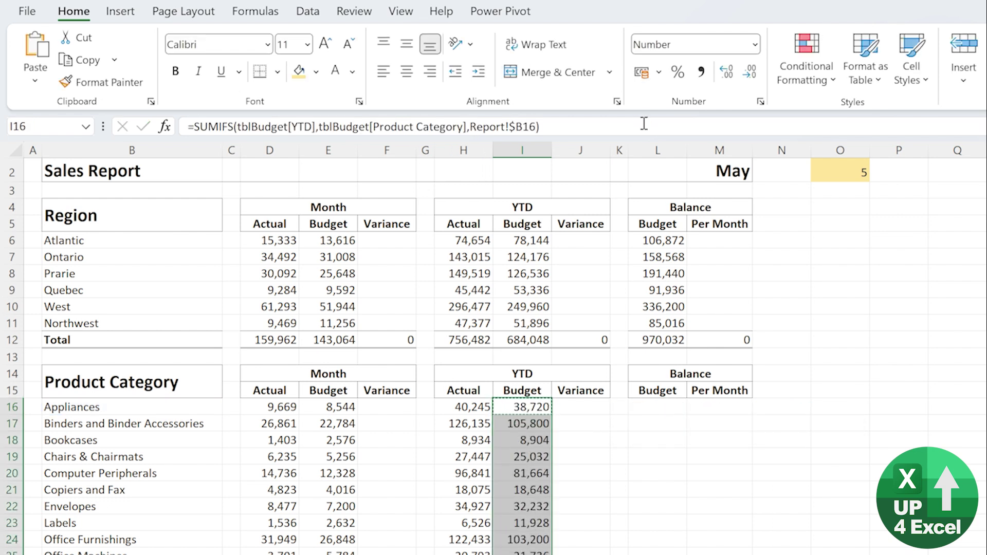
key("Right")
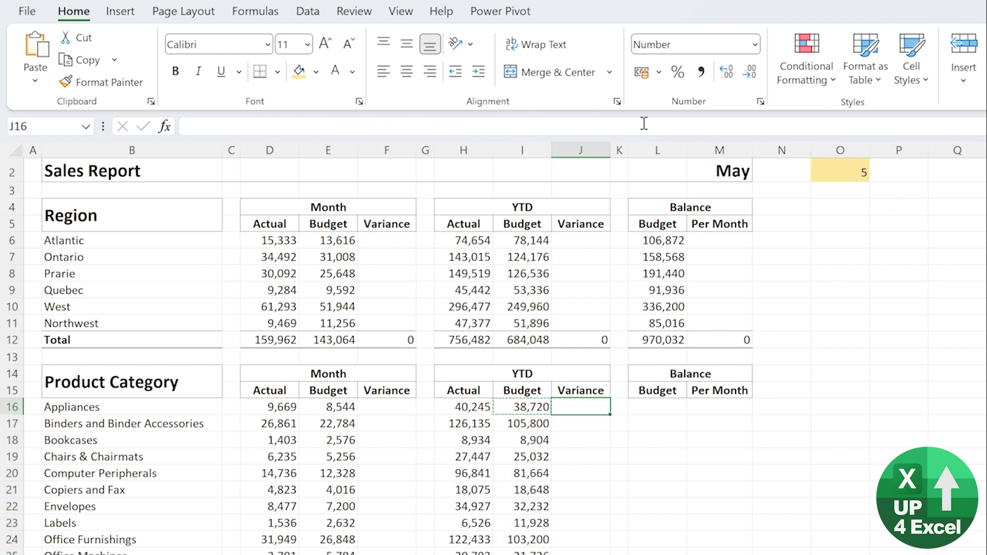
key("Right")
Copy the L10 Balance Budget formula into L16 with criteria range tblBudget[Product Category]
key("Up")
key("Up")
key("Up")
key("Up")
key("Up")
key("Up")
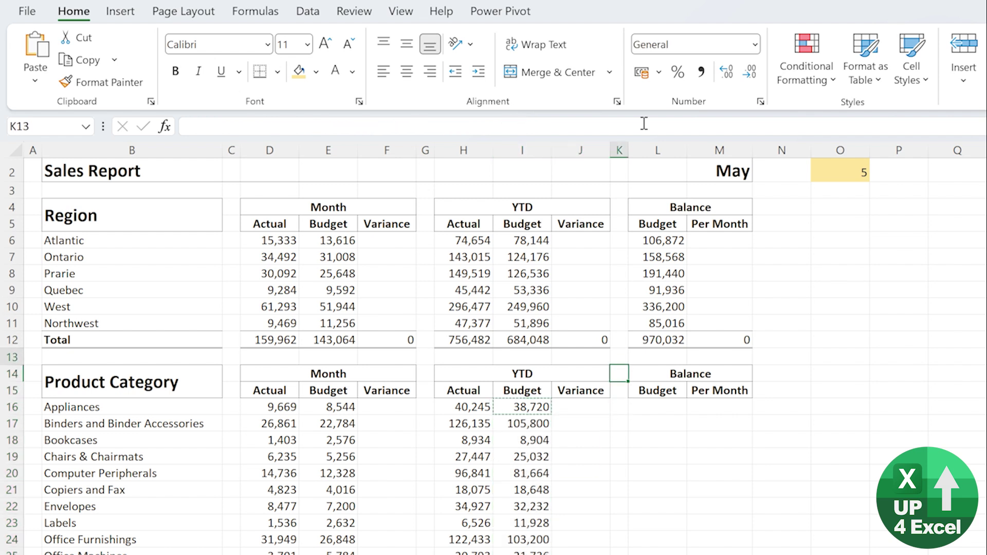
key("Right")
key("ctrl+c")
key("Down")
key("Down")
key("Down")
key("Down")
key("Down")
key("Down")
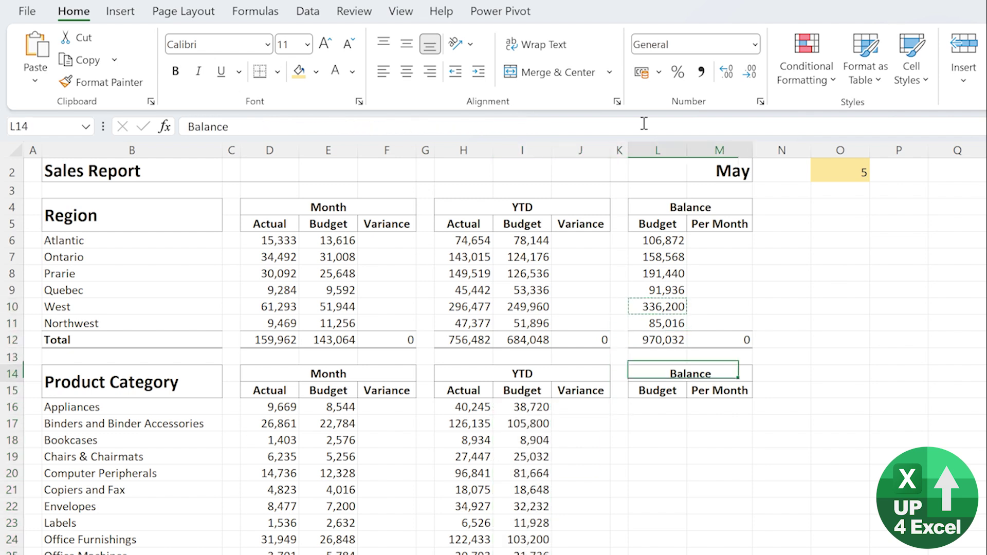
key("ctrl+v")
key("F2")
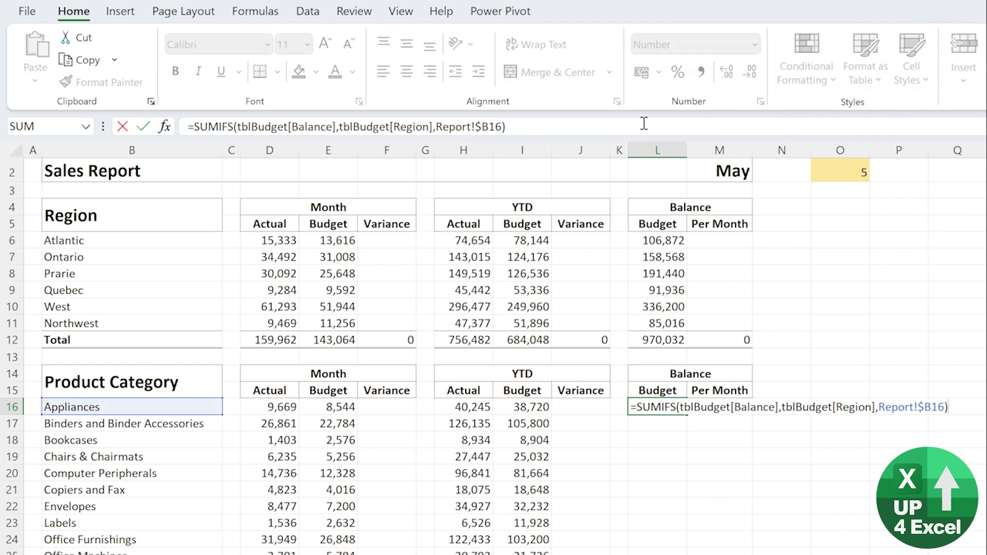
key("Left")
key("Left")
key("Left")
key("Left")
key("Left")
key("Left")
key("Left")
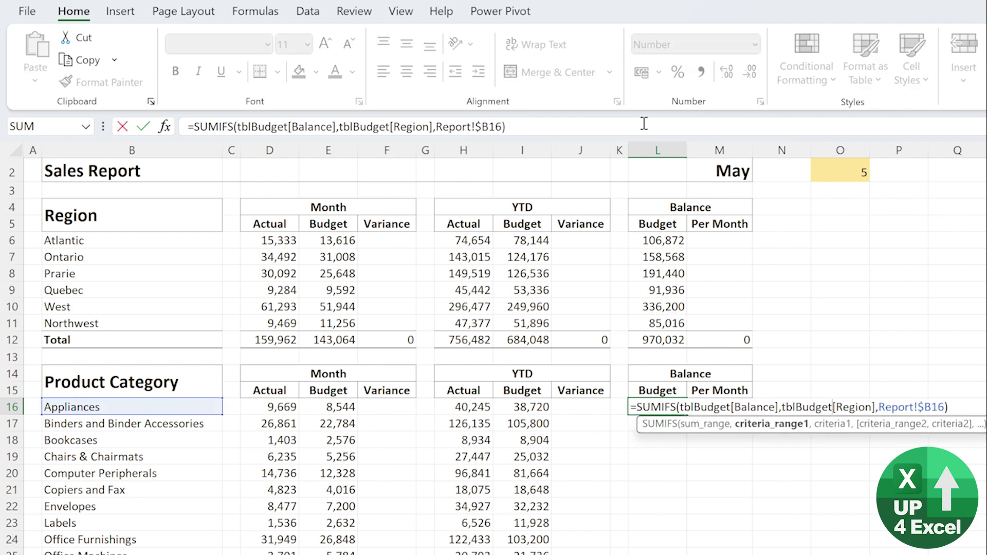
key("BackSpace")
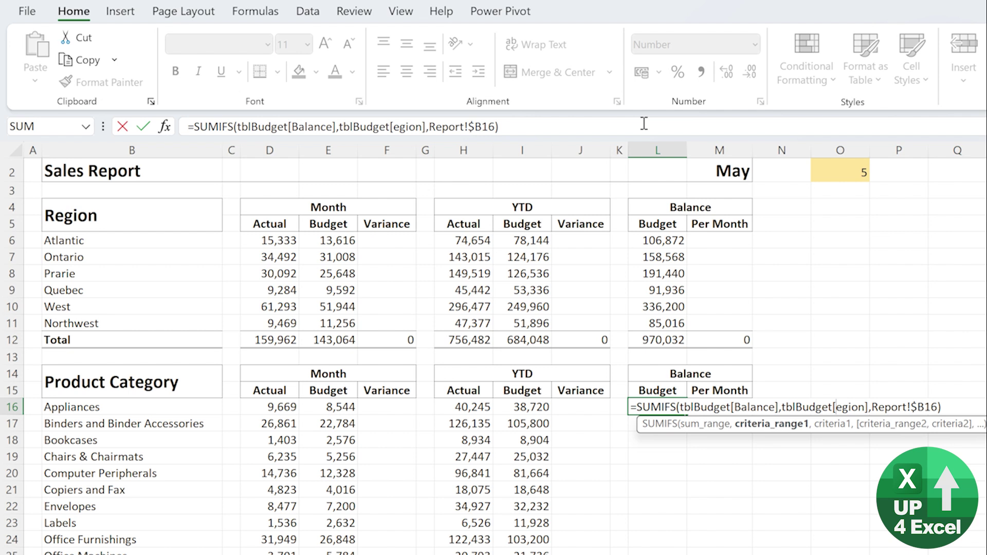
type("P")
key("Tab")
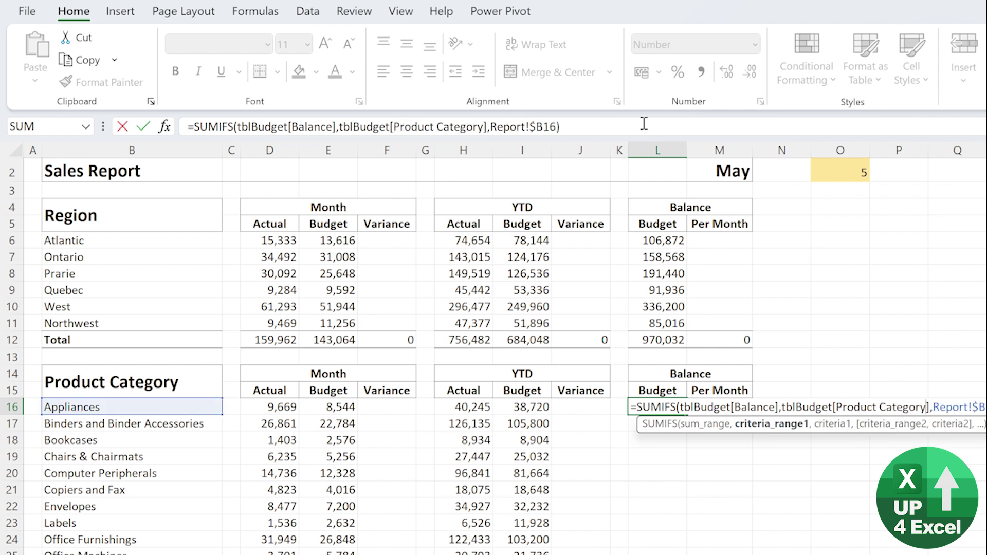
key("ctrl+Return")
Paste the L16 formula down L17:L32, starting with 50,920 for Appliances
key("ctrl+c")
key("ctrl+shift+Down")
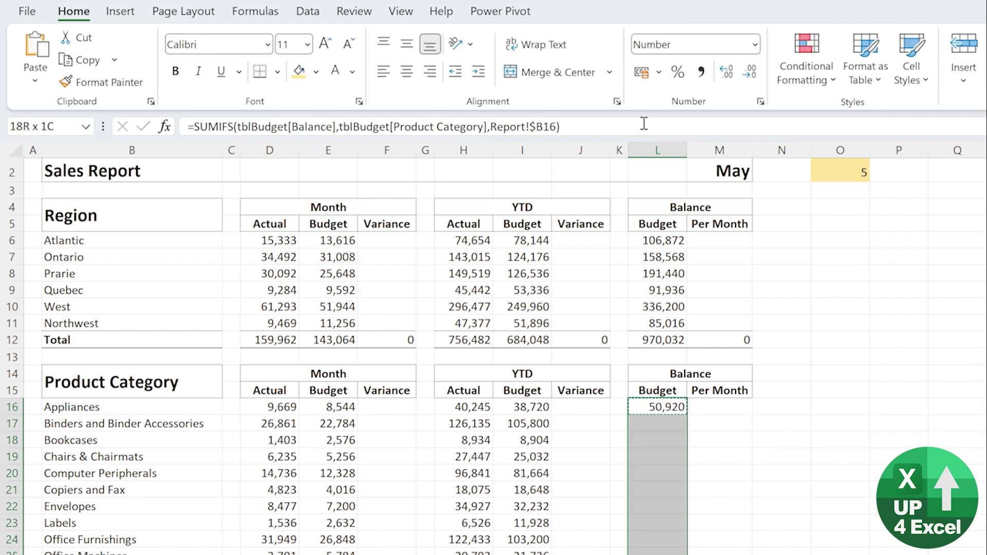
key("ctrl+v")
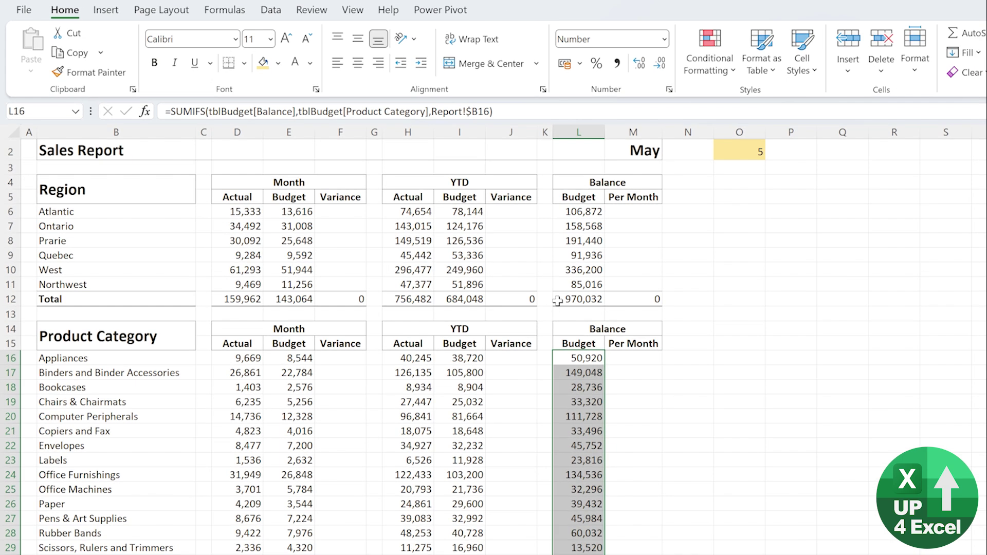
Enter =D6-E6 in F6 and fill it down F6:F11 for all regions
scroll(596, 368, "down", 3)
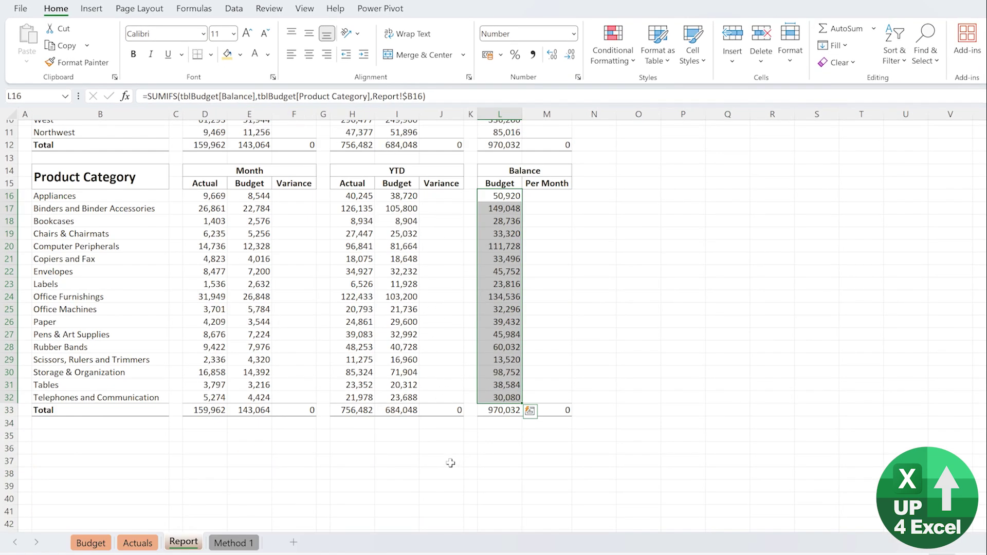
left_click(359, 435)
left_click(510, 435)
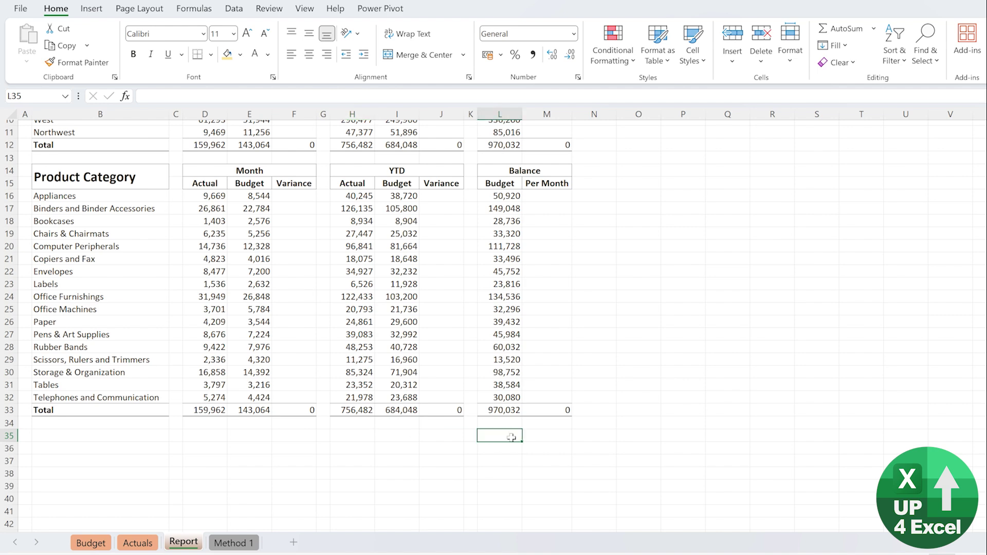
scroll(529, 411, "up", 3)
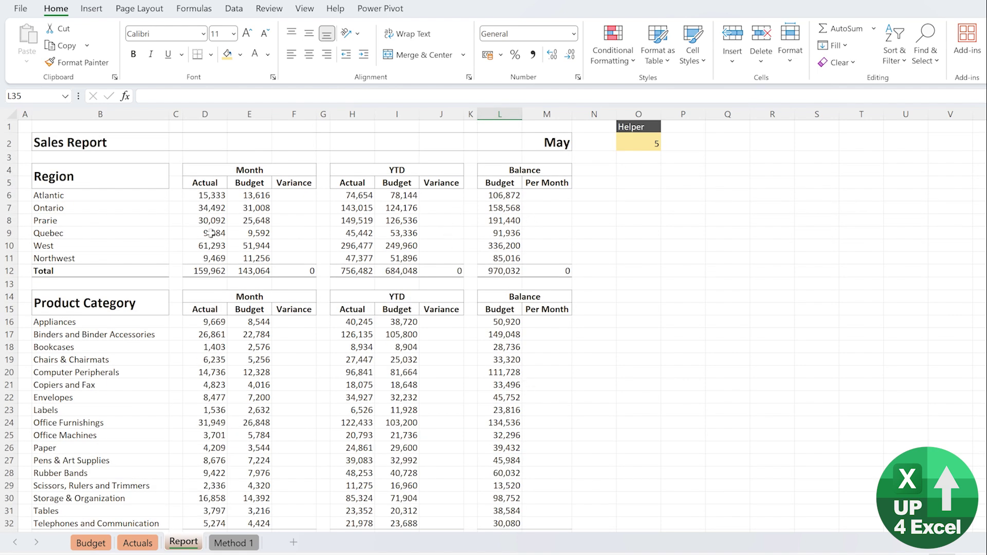
left_click(296, 194)
type("=")
key("Left")
key("Left")
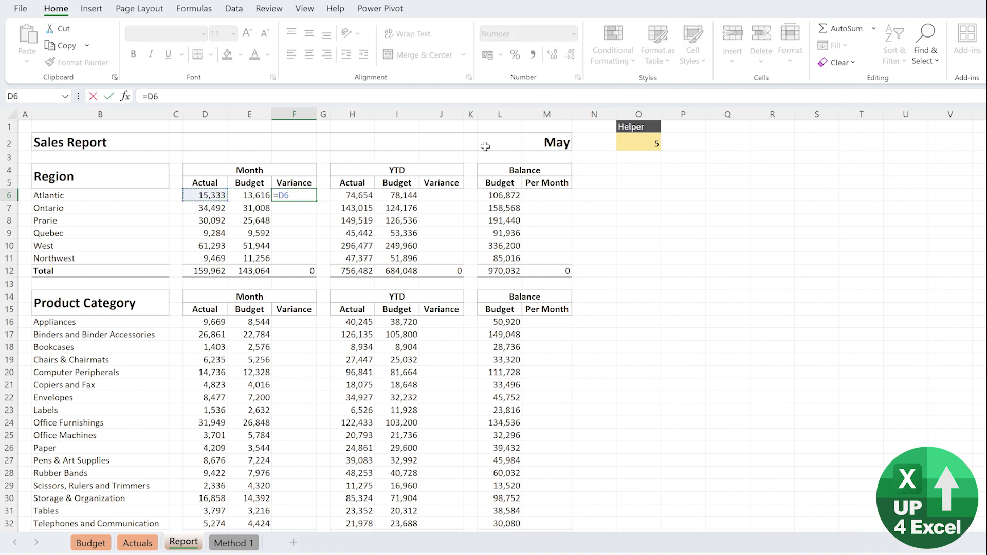
type("-")
key("Left")
key("Return")
key("Up")
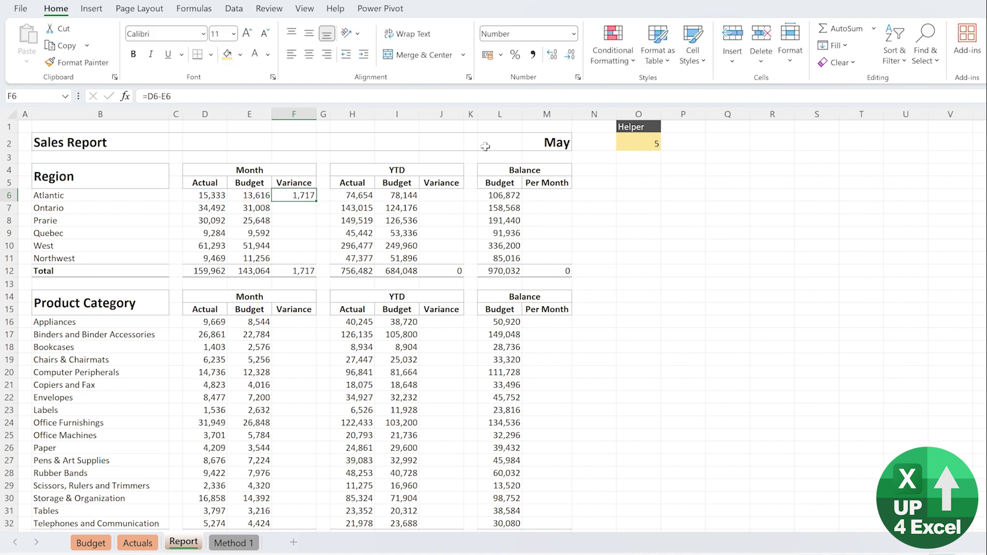
key("ctrl+c")
key("ctrl+shift+Down")
key("shift+Up")
key("Return")
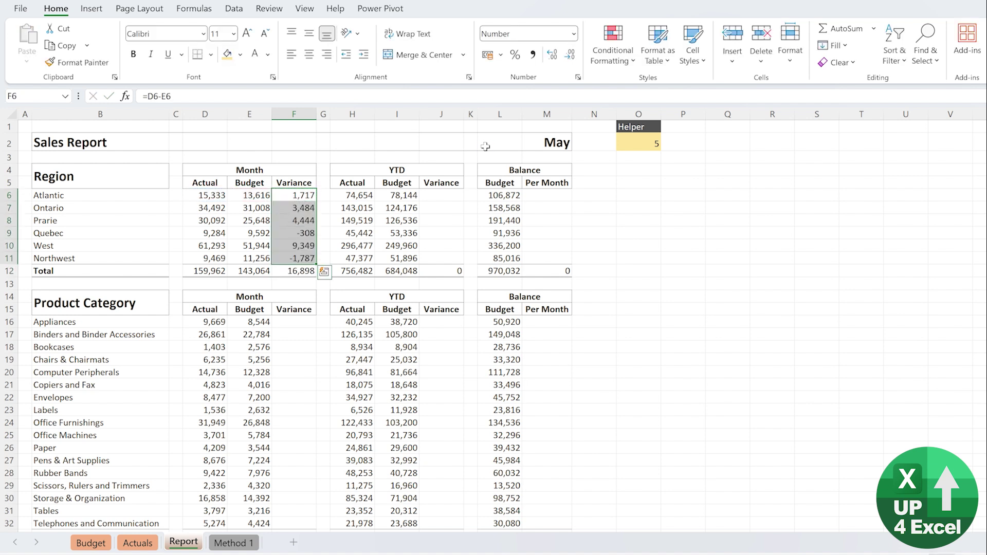
Copy the regional variance formulas into the YTD Variance cells J6:J11
key("Down")
key("Up")
key("ctrl+c")
key("Right")
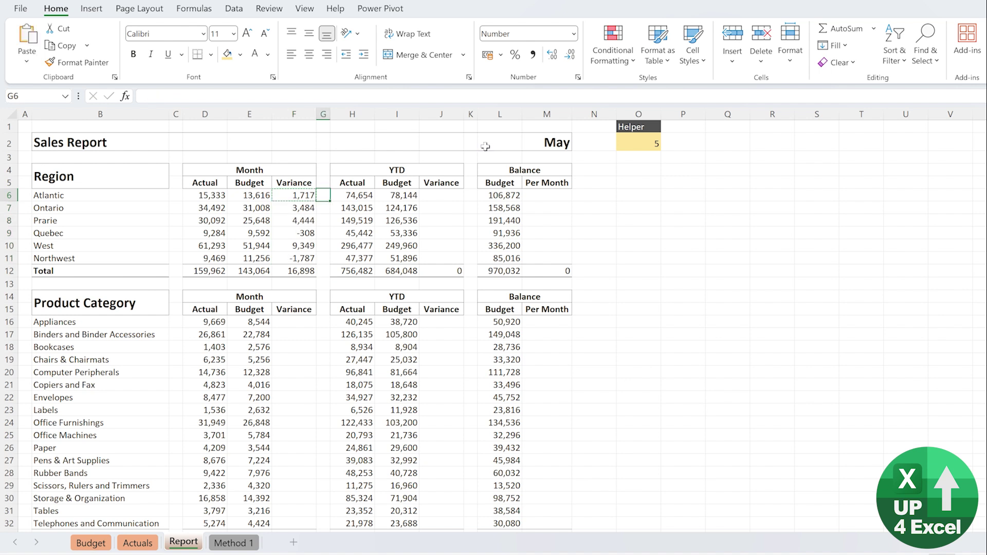
key("Right")
key("Right")
key("Left")
key("Left")
key("Left")
key("ctrl+shift+Down")
key("shift+Up")
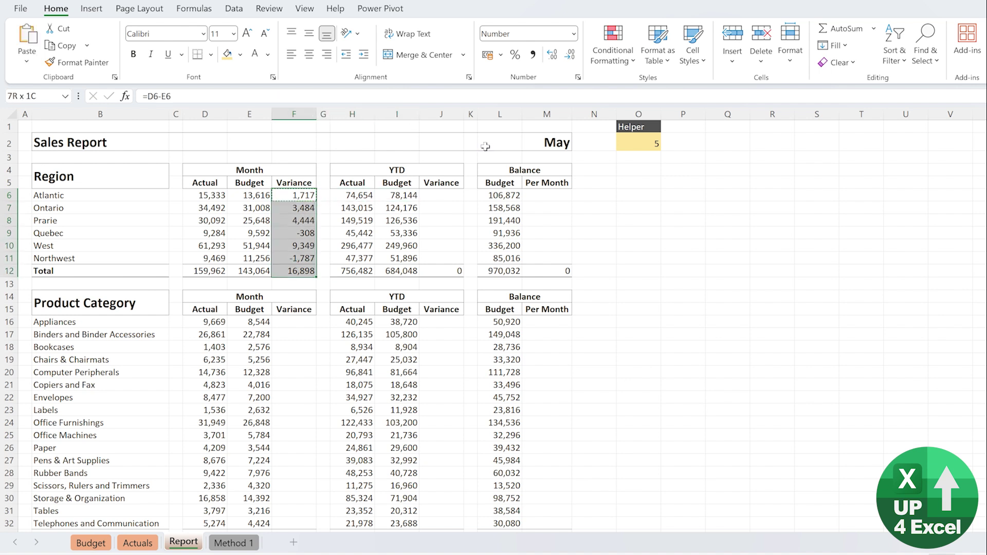
key("ctrl+v")
key("Down")
key("Up")
key("Right")
key("Right")
key("Right")
key("Right")
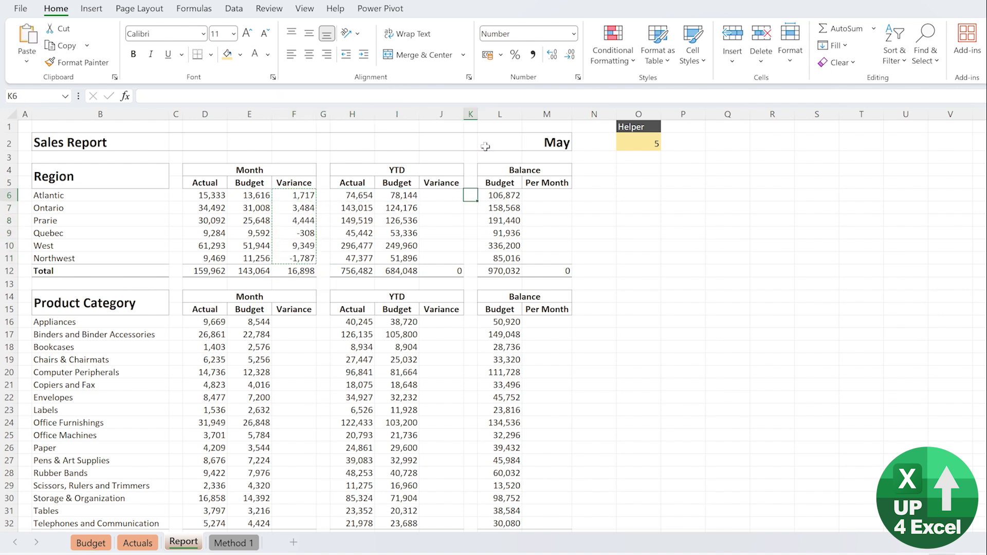
key("ctrl+shift+Down")
key("shift+Up")
key("ctrl+v")
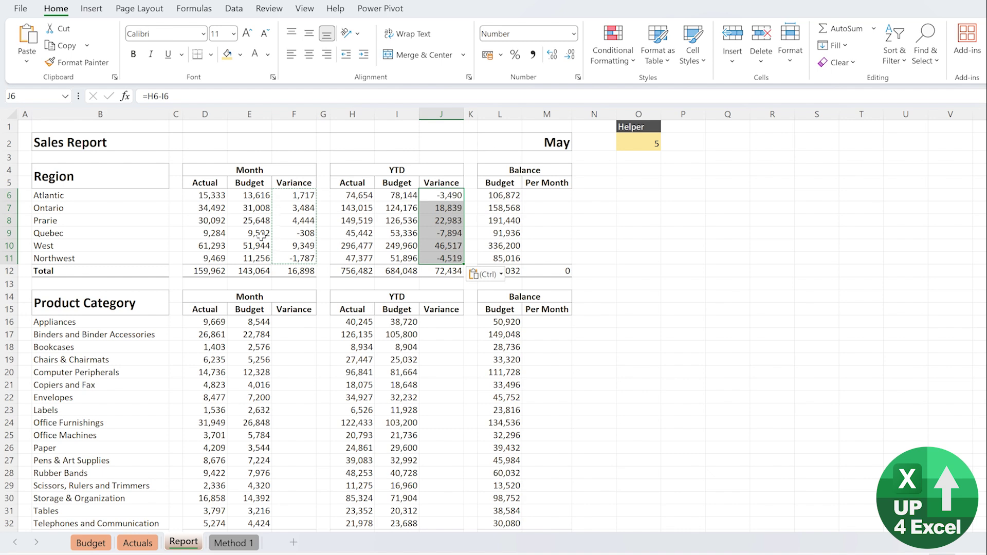
Fill the variance formula down F16:F32 for product categories and copy it to J16:J32
left_click(293, 258)
key("ctrl+c")
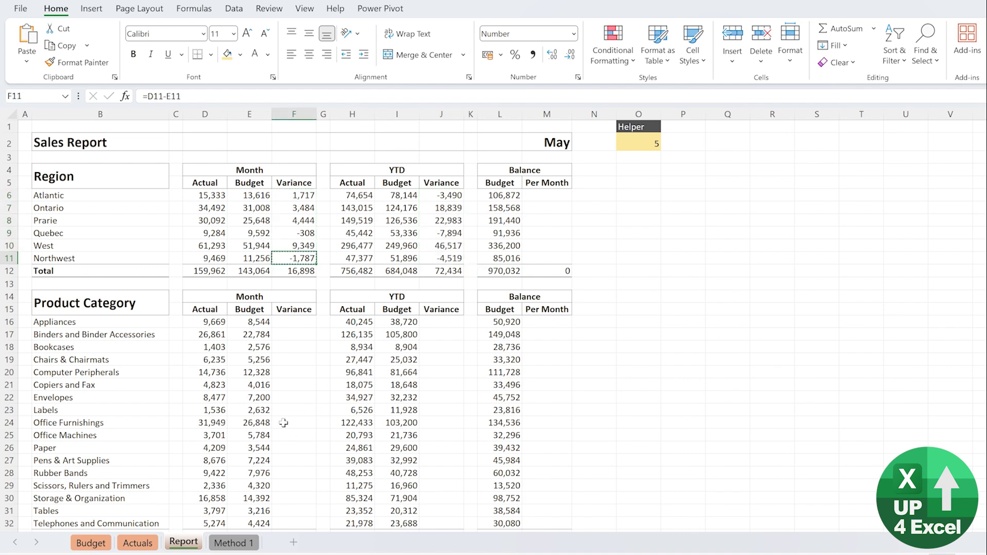
left_click(299, 327)
key("ctrl+v")
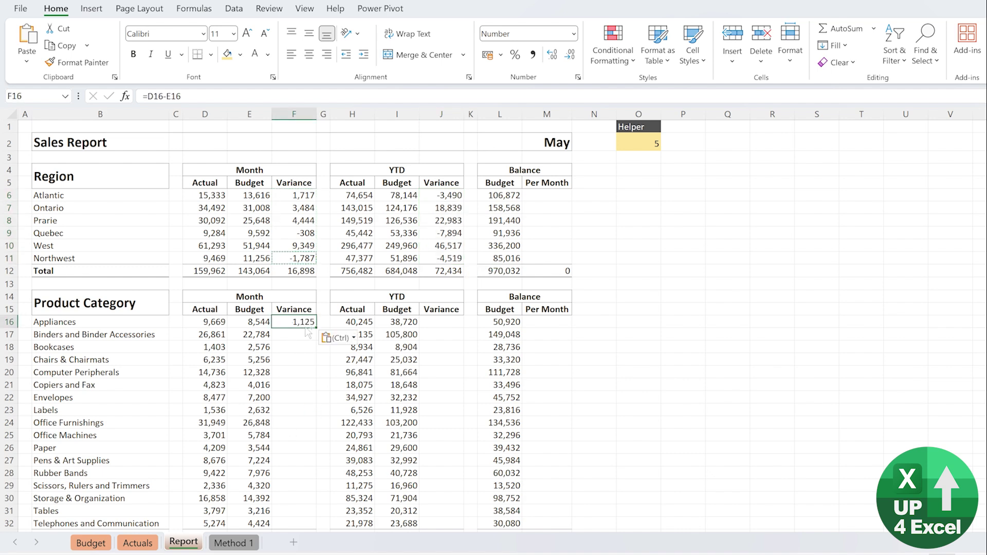
double_click(307, 329)
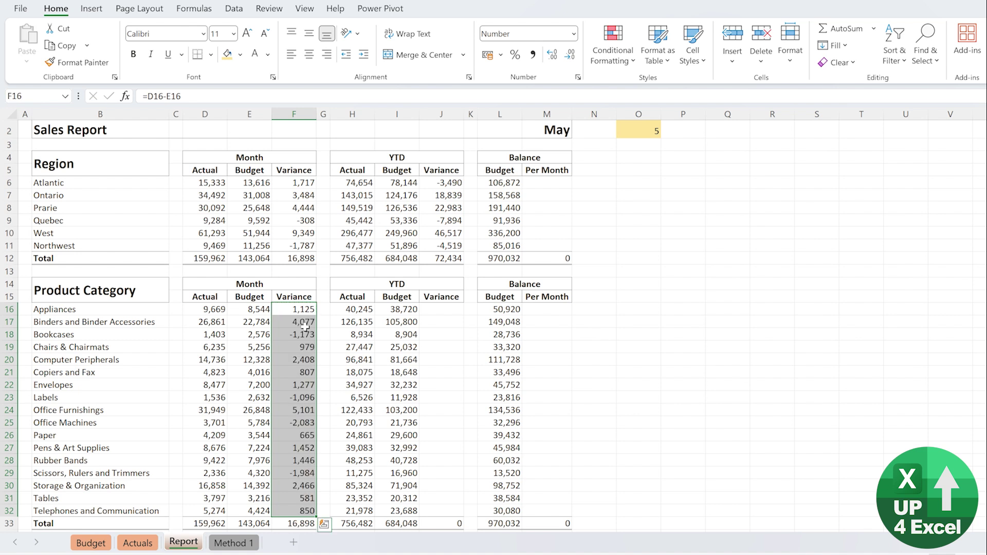
key("ctrl+c")
key("Right")
key("Right")
key("Right")
key("Right")
key("ctrl+v")
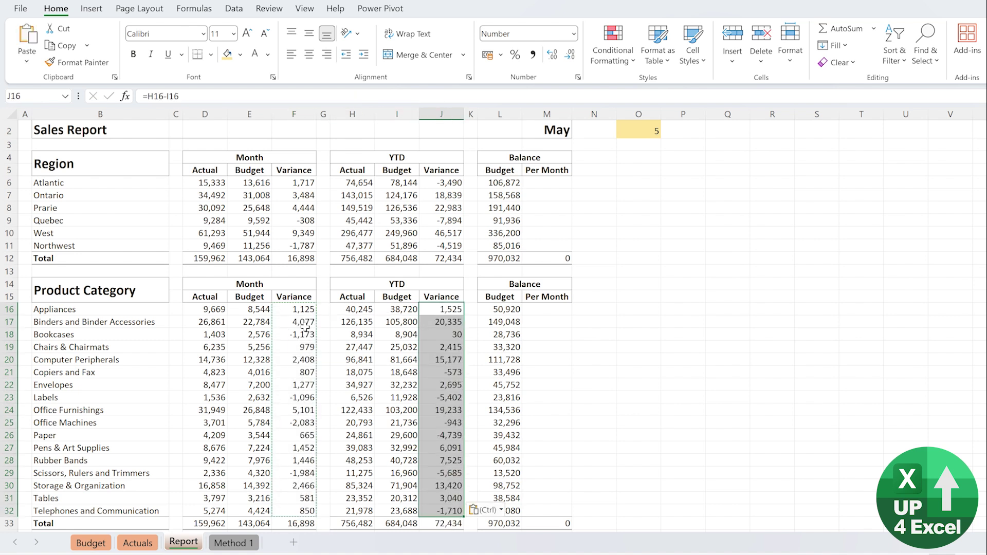
key("Right")
key("Right")
key("Right")
Enter =L6/(12-$O$2) in M6 and fill it down through M11 for the regions
key("Up")
key("Up")
key("Up")
key("Up")
key("Up")
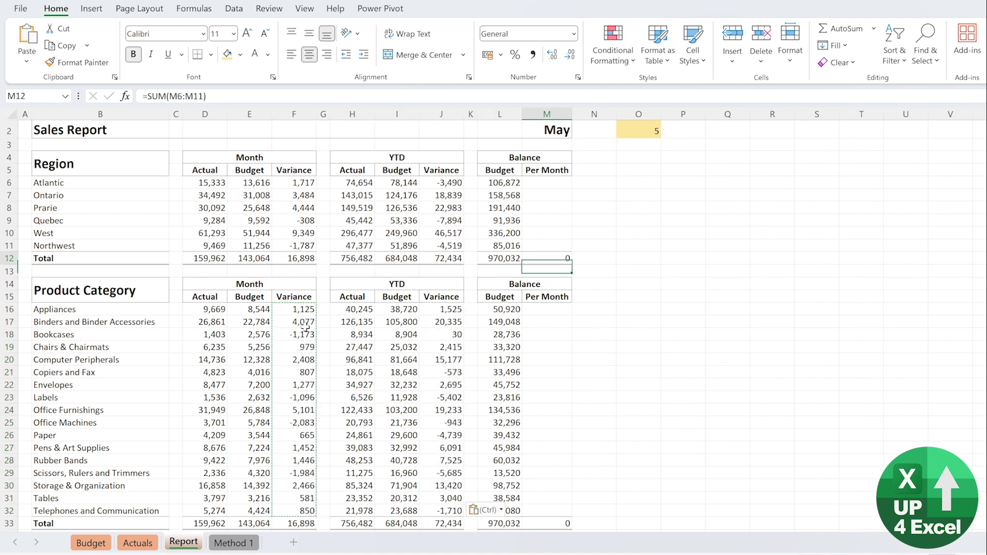
key("Up")
key("Up")
key("Up")
key("Up")
key("Up")
key("Up")
key("Up")
key("Down")
key("Down")
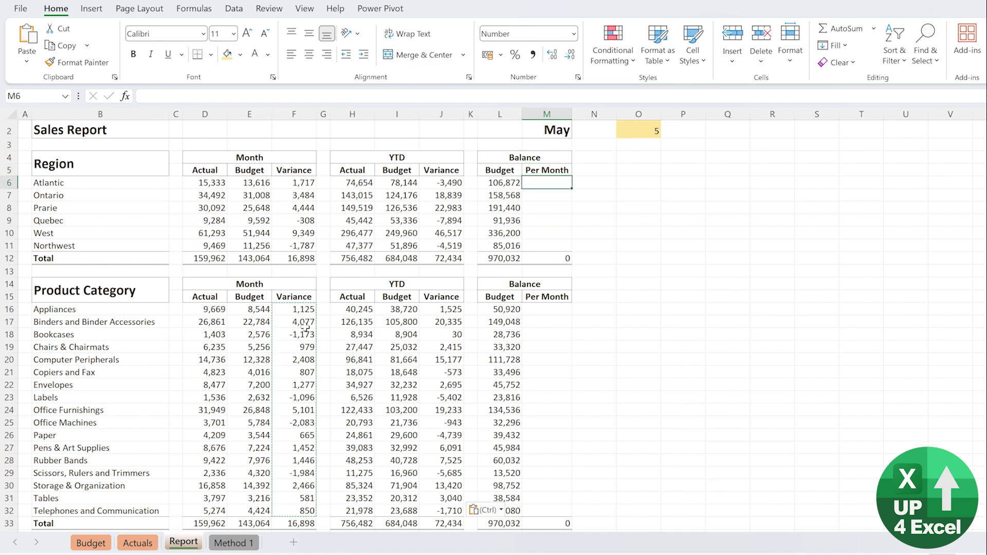
type("=")
key("Left")
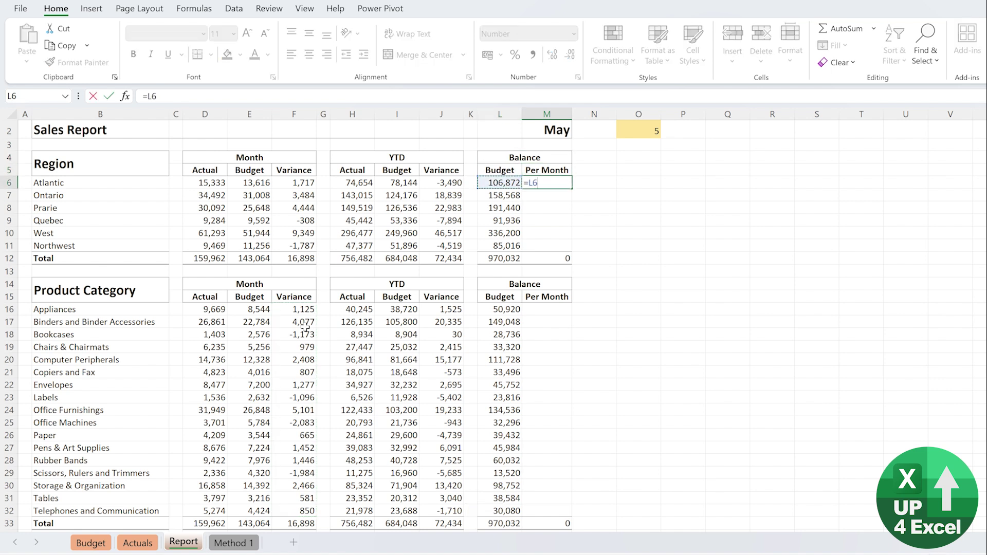
type("/(12-")
left_click(637, 131)
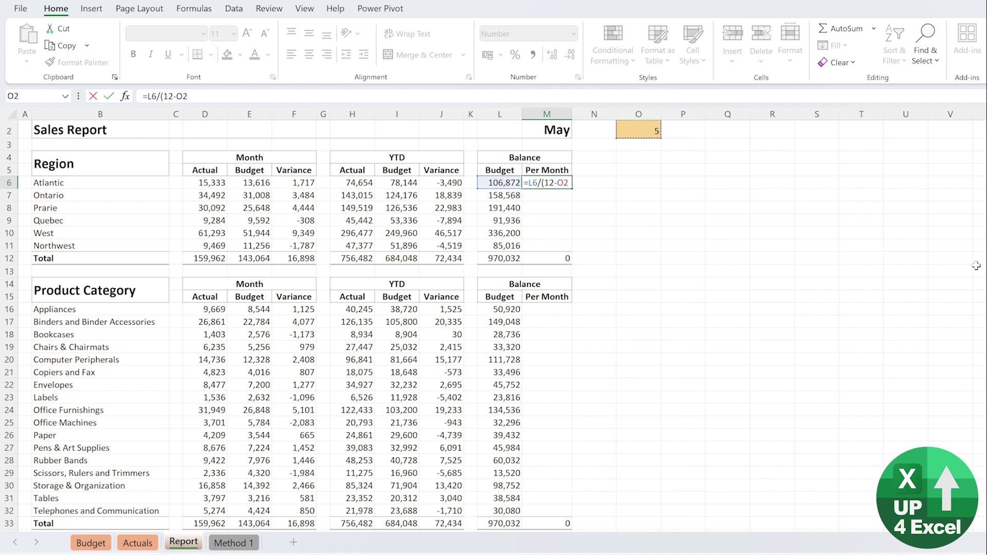
key("F4")
key("ctrl+Return")
key("ctrl+shift+Down")
key("shift+Up")
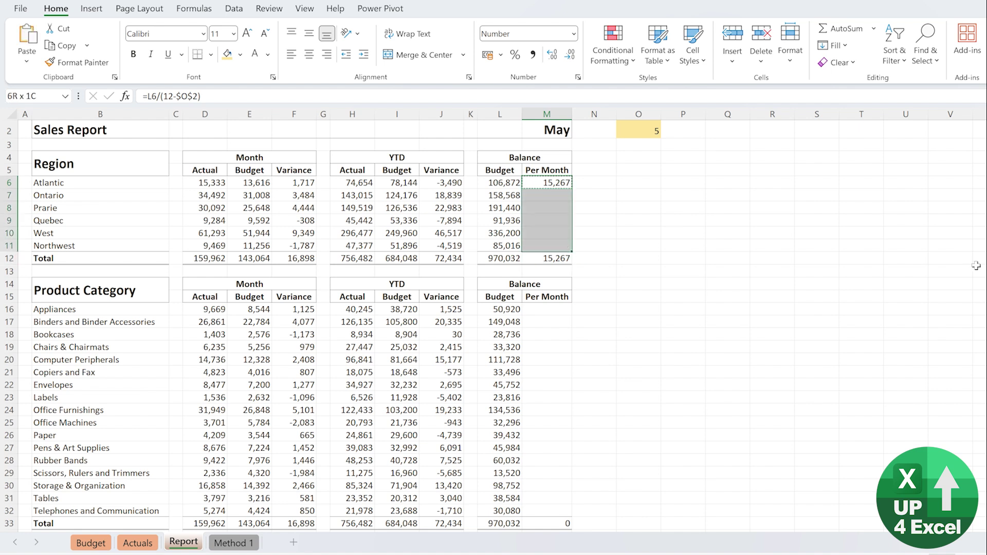
key("ctrl+d")
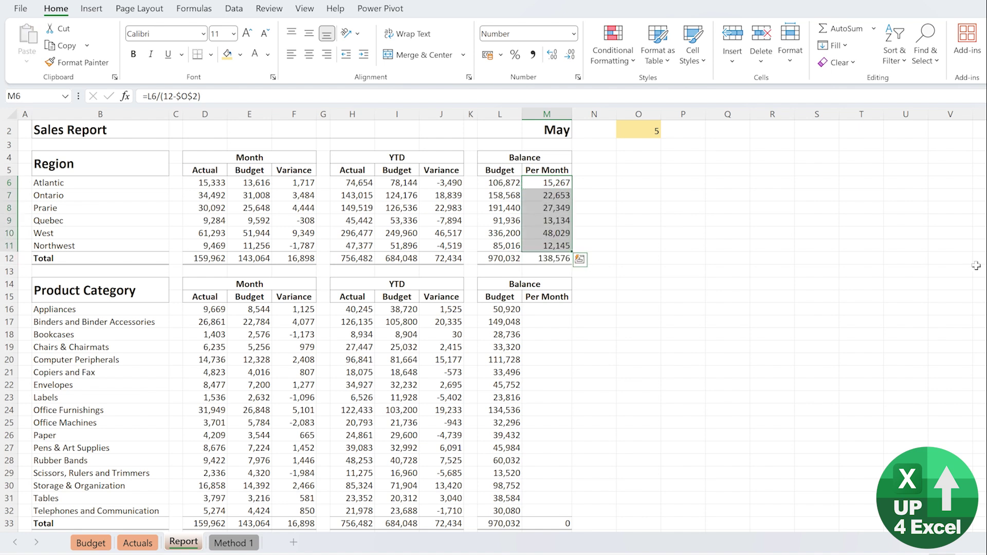
Copy the M6 per-month formula into the product category rows M16:M32
left_click(536, 185)
key("ctrl+c")
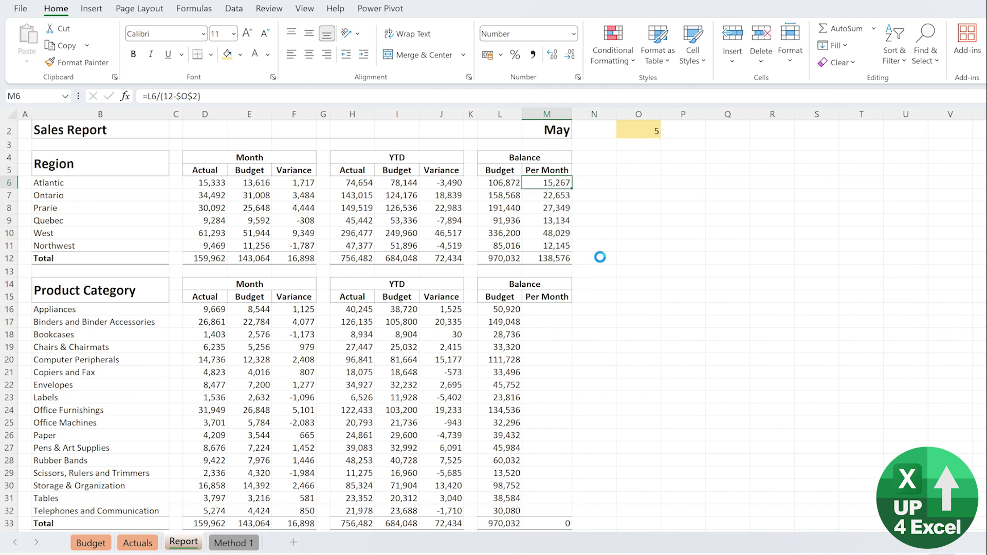
left_click(547, 313)
key("ctrl+shift+Down")
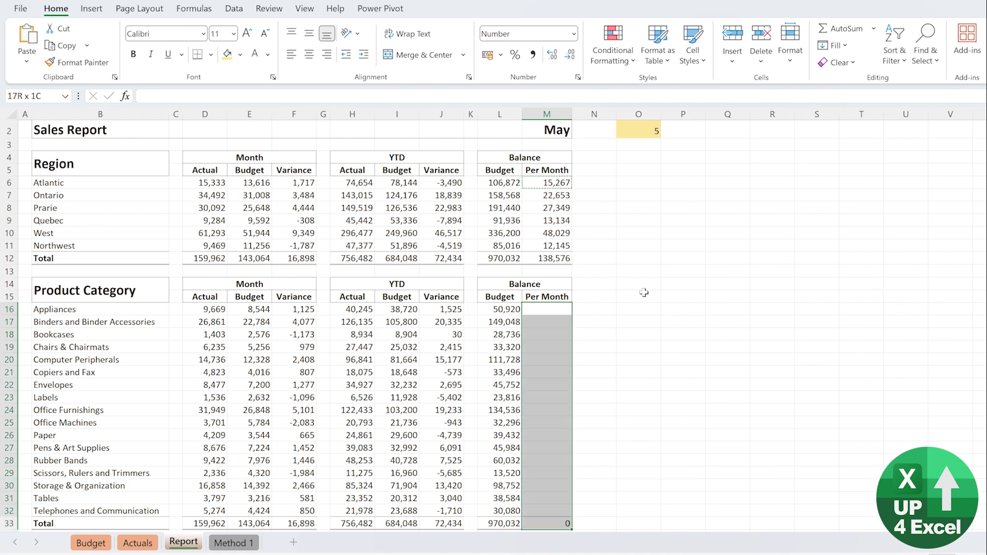
key("shift+Up")
key("ctrl+v")
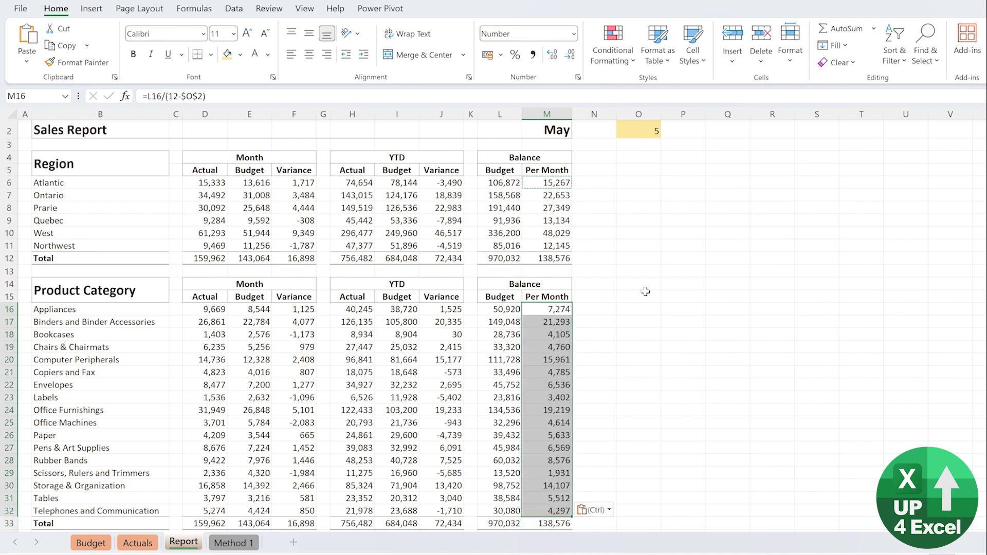
scroll(385, 303, "up", 1)
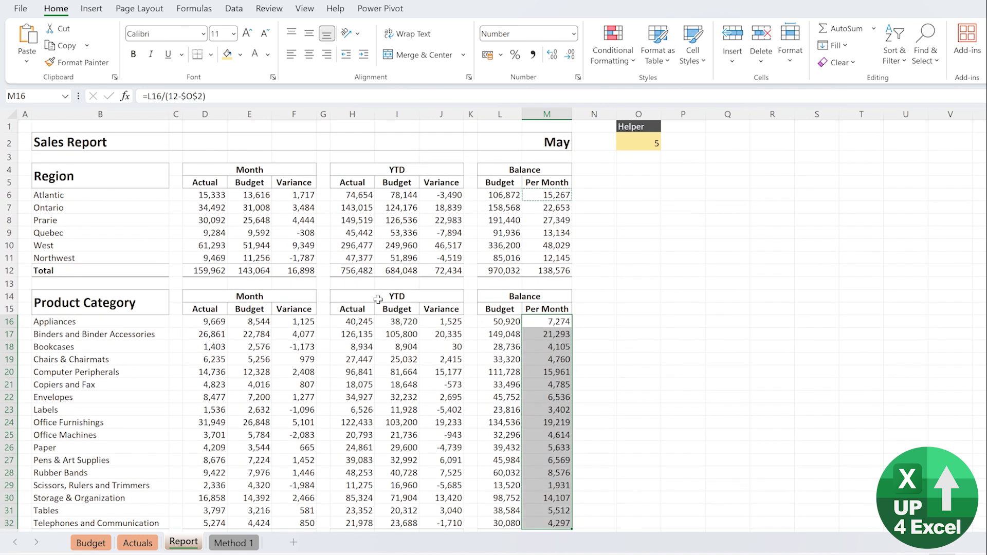
left_click(357, 335)
scroll(584, 293, "down", 2)
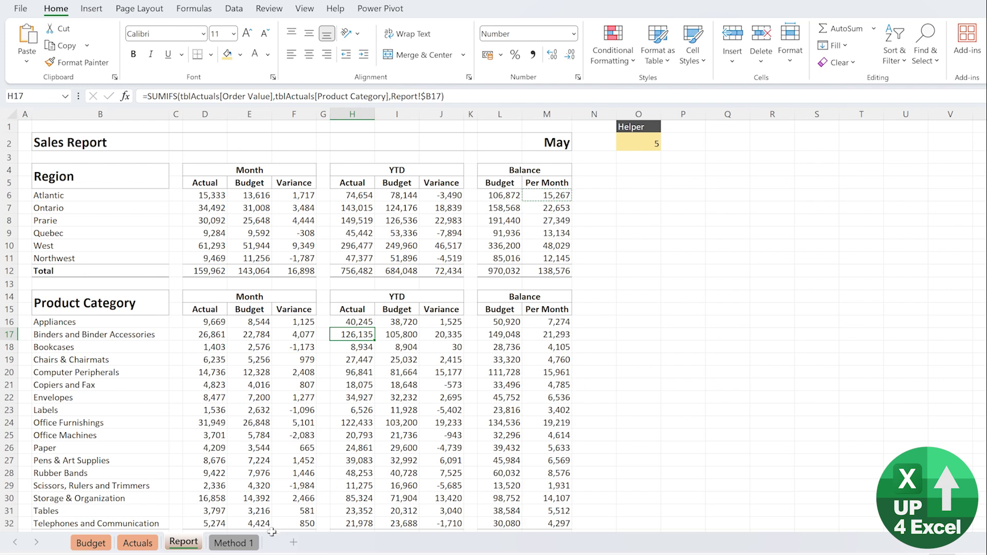
Unhide the Jun+Jul sheet
right_click(251, 546)
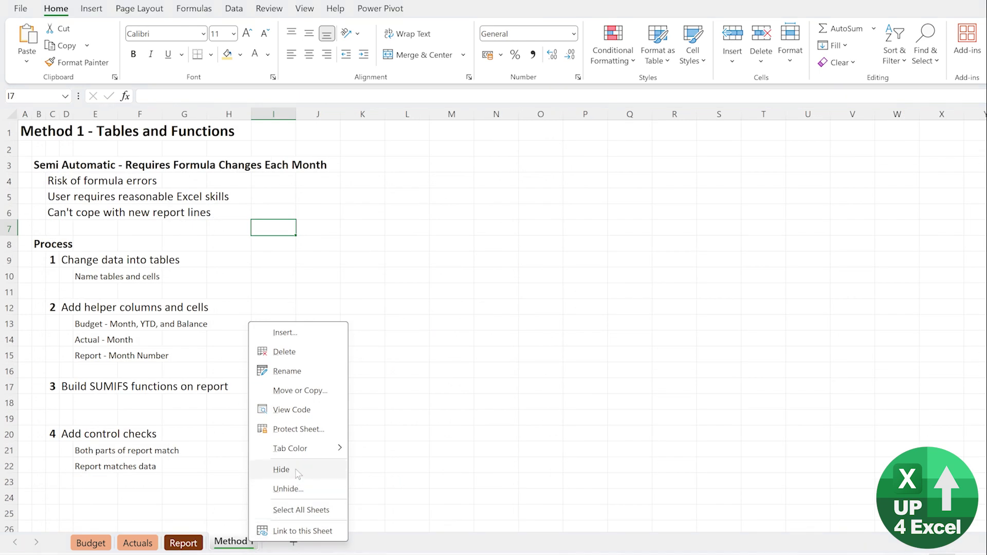
left_click(290, 490)
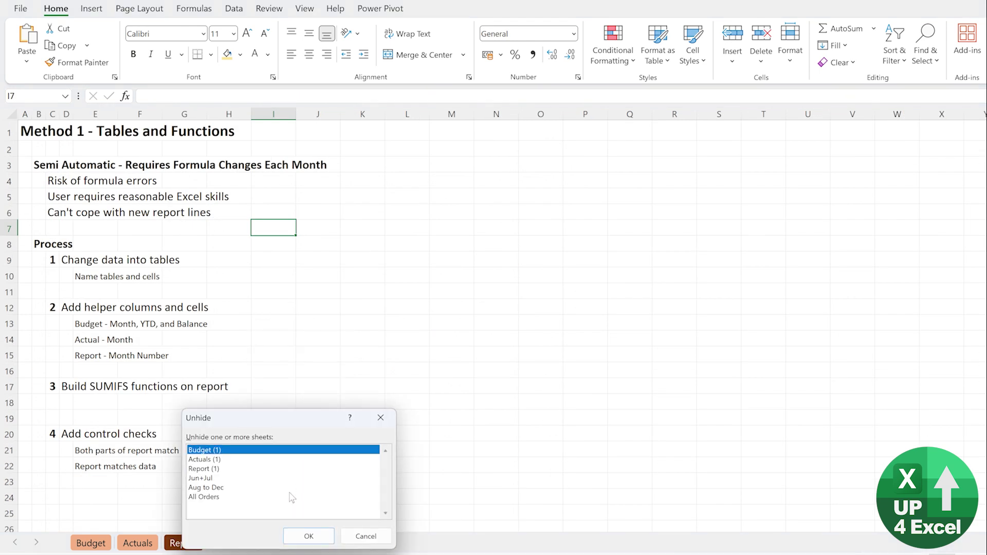
left_click(214, 478)
left_click(309, 536)
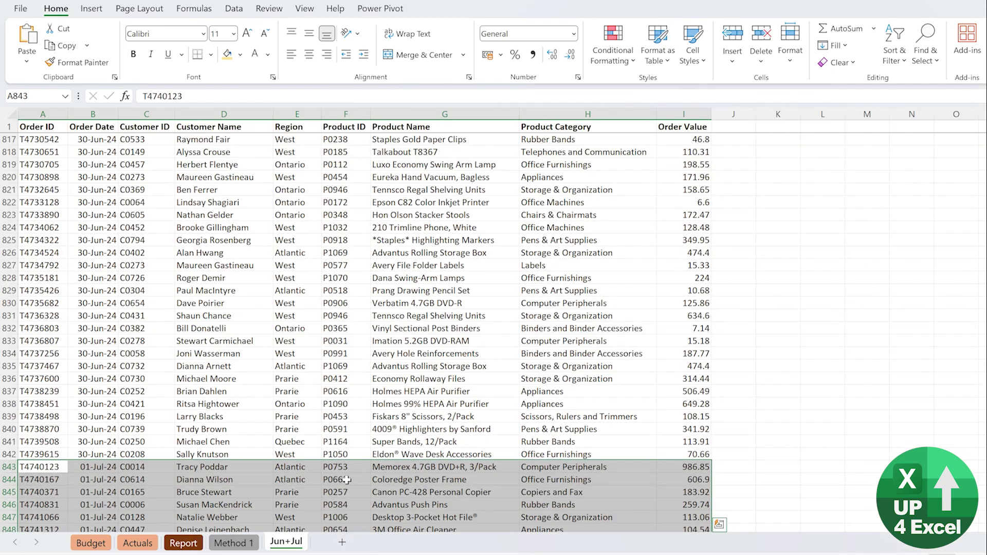
Copy all Jun+Jul order data and paste it at B4147 below the Actuals table
key("ctrl+Home")
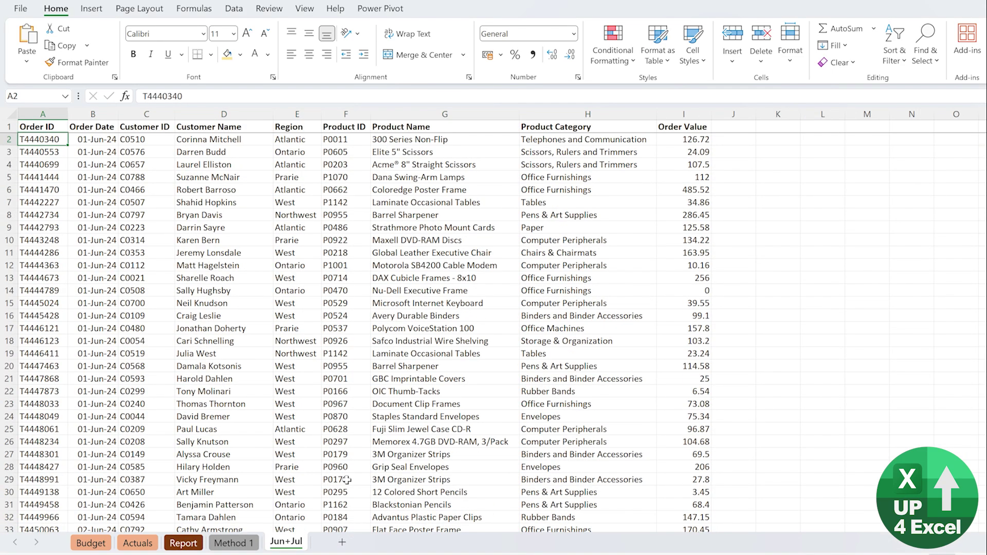
key("ctrl+shift+Right")
key("ctrl+shift+Down")
key("ctrl+c")
key("ctrl+Page_Up")
key("ctrl+Page_Up")
key("ctrl+Page_Up")
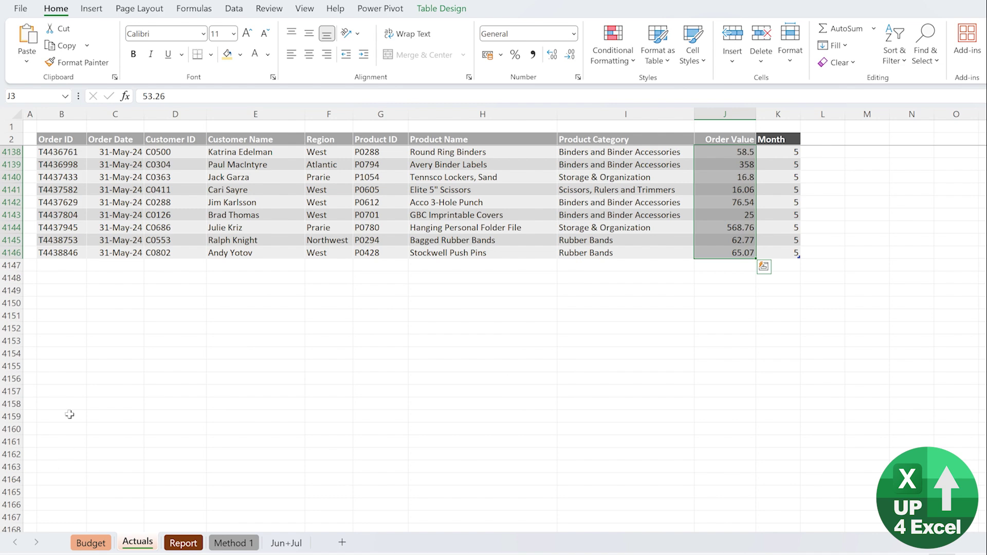
left_click(61, 265)
right_click(62, 265)
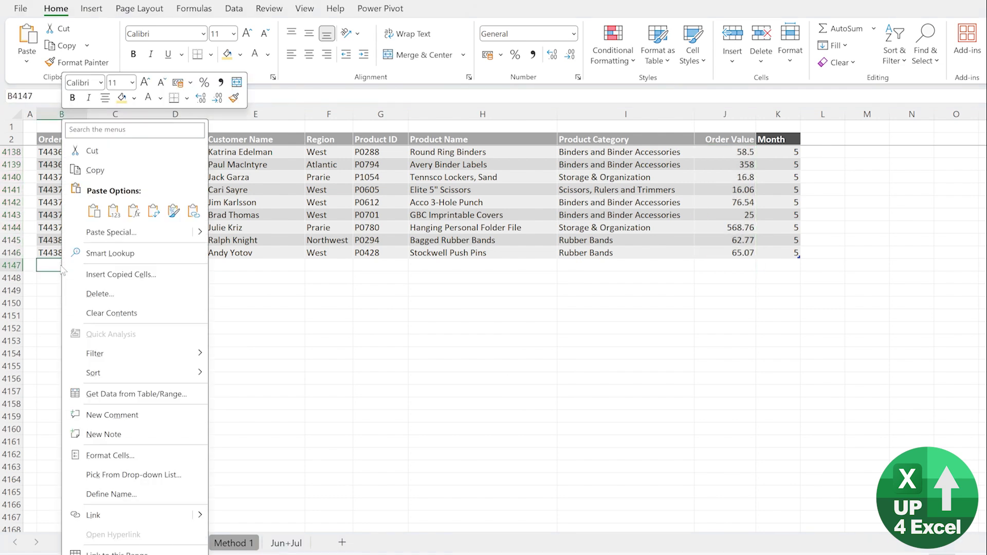
left_click(112, 212)
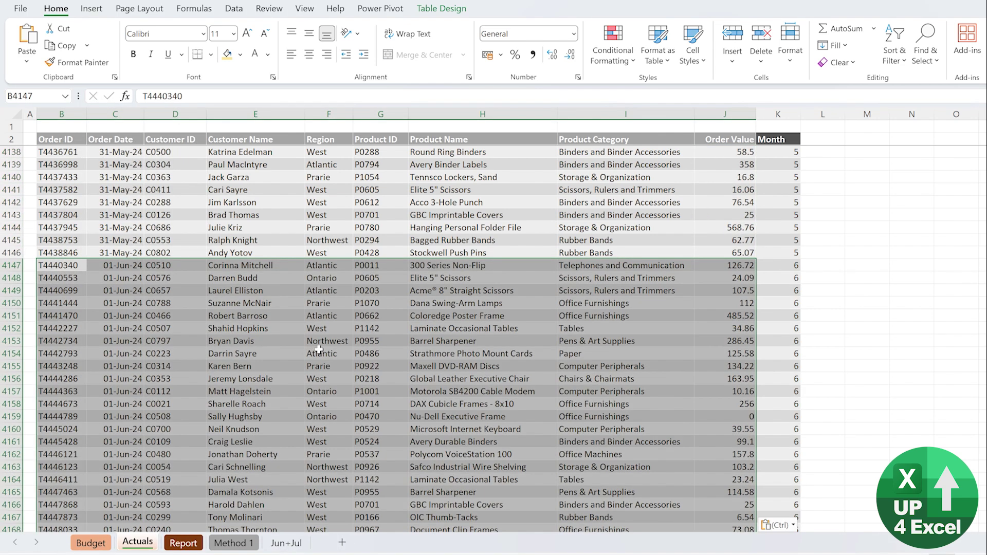
left_click(189, 546)
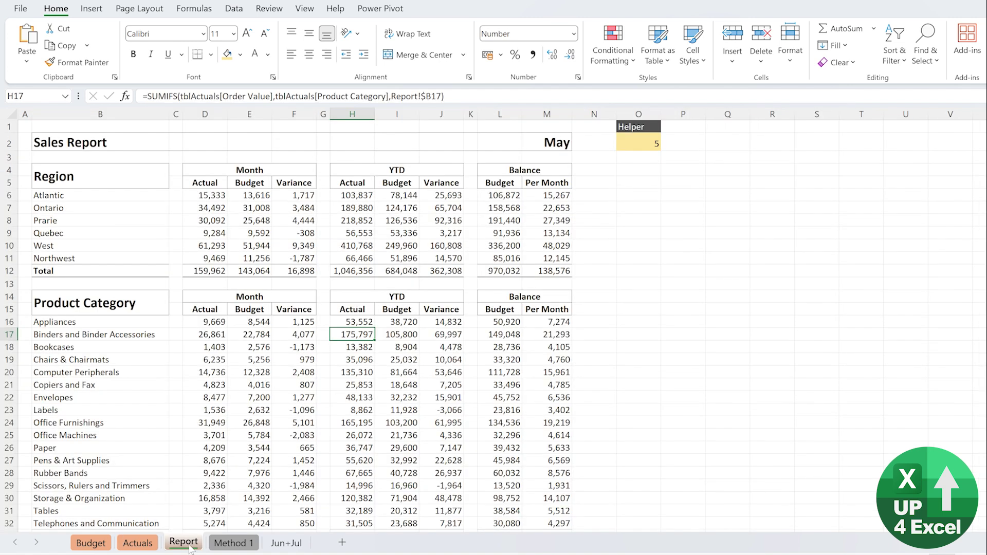
left_click(91, 543)
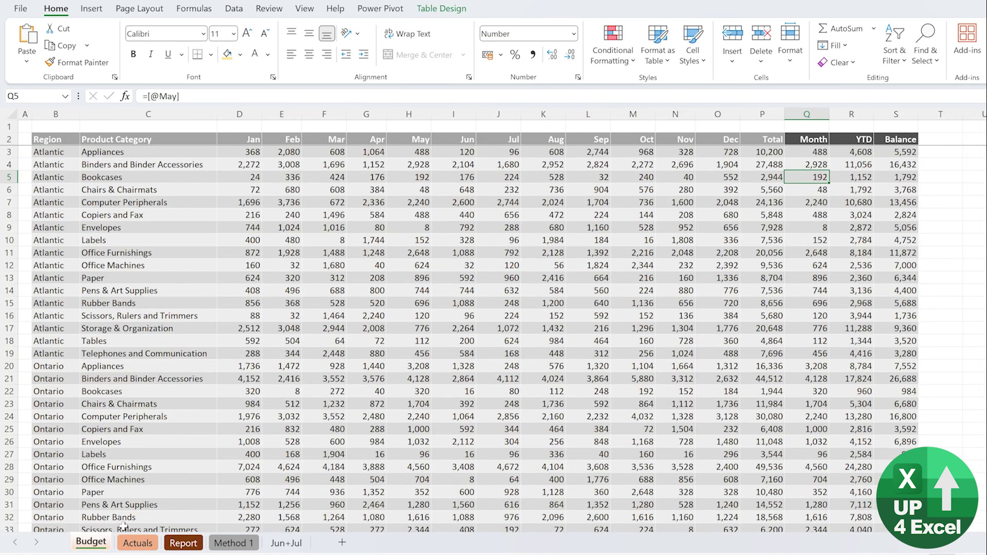
key("Up")
key("Up")
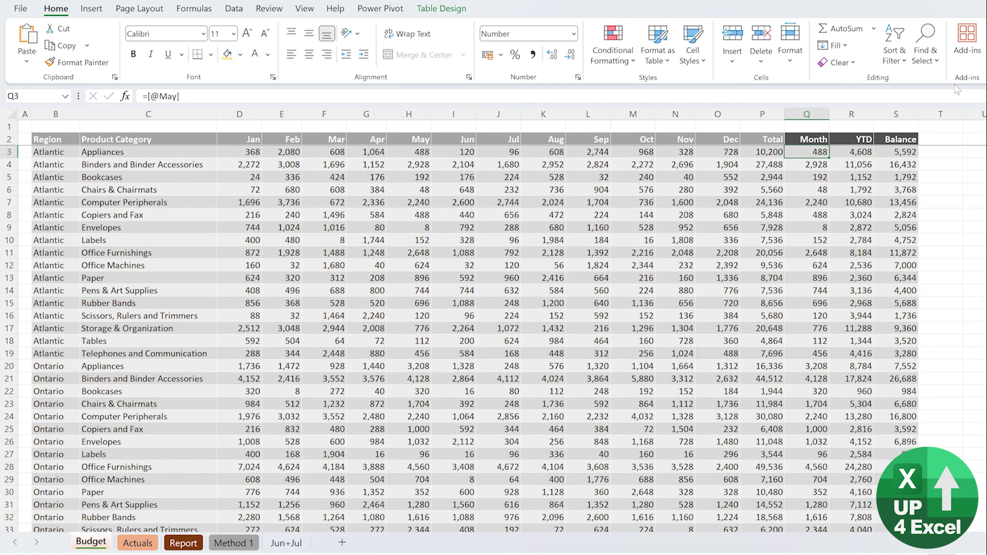
type("=")
key("Left")
key("Left")
key("Left")
key("Left")
key("Left")
key("Left")
key("Left")
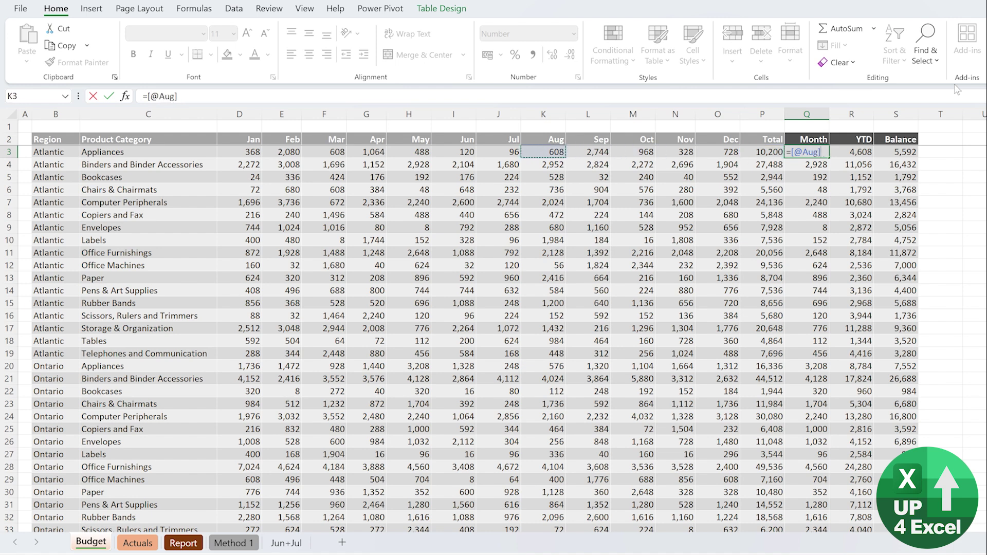
key("Return")
Change the Budget YTD column to =SUM(tblBudget[@[Jan]:[Jul]])
key("Up")
key("Right")
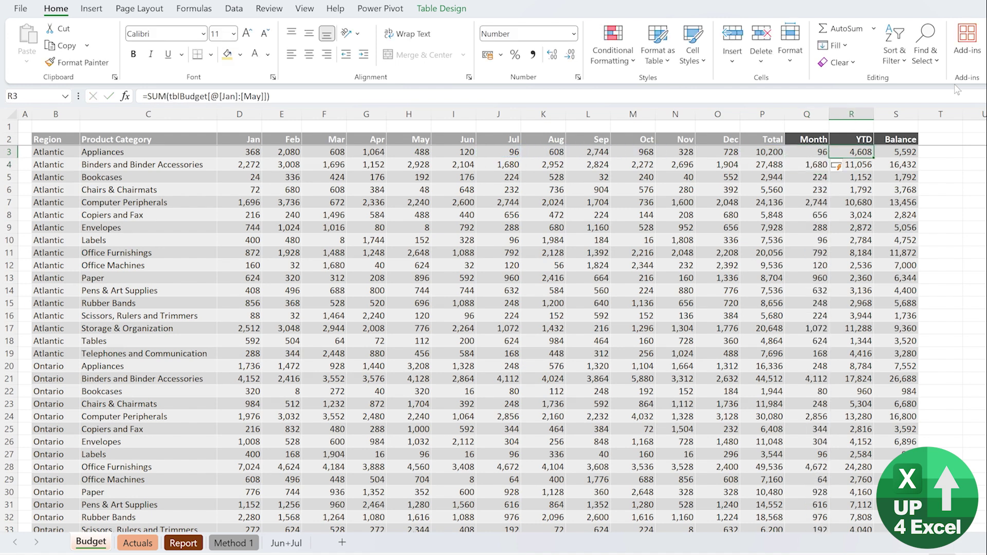
type("=SUM(")
key("Left")
key("Left")
key("Left")
key("Left")
key("Left")
key("Left")
key("Left")
key("Left")
key("Left")
key("Left")
key("Left")
key("Left")
key("Left")
key("Left")
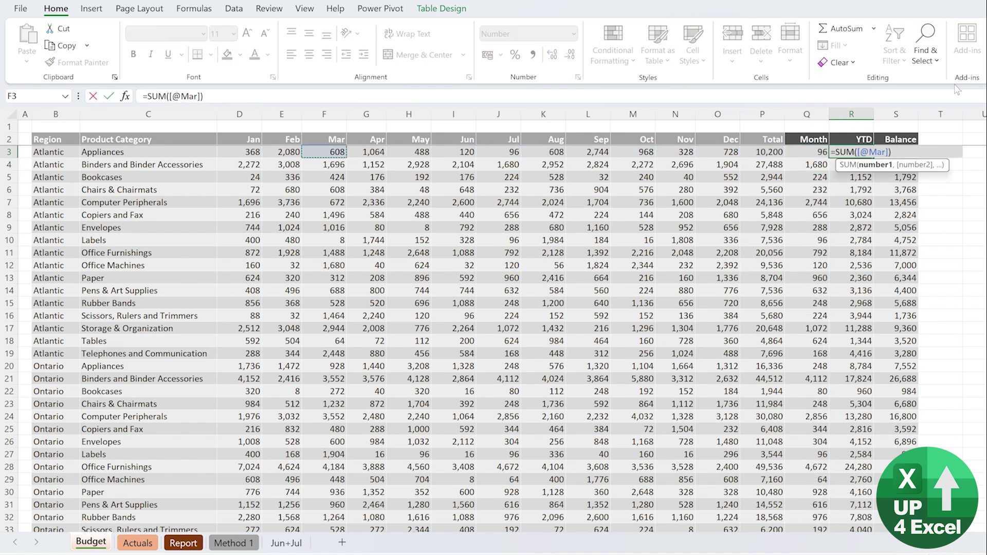
key("shift+Right")
key("shift+Right")
key("shift+Right")
key("shift+Right")
key("shift+Right")
key("shift+Right")
key("Return")
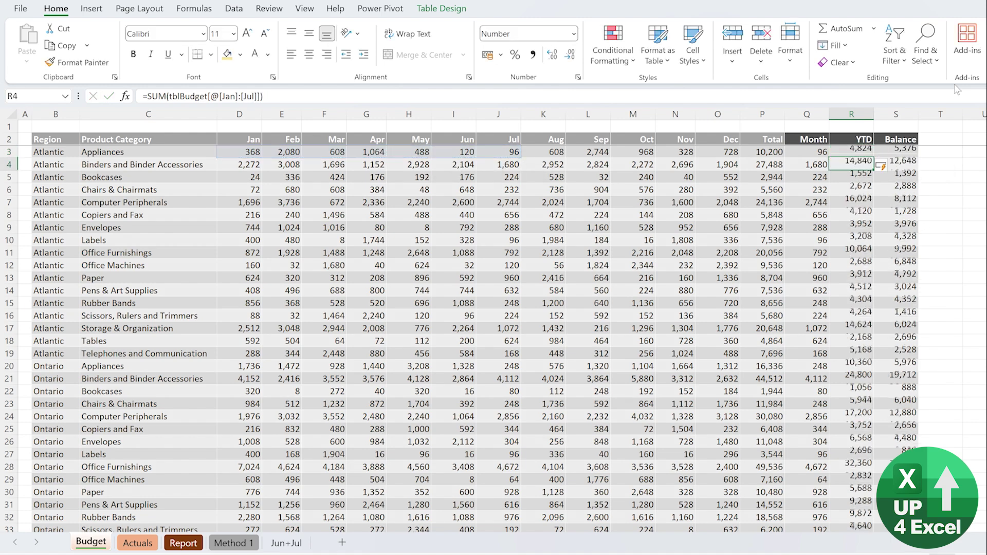
key("ctrl+Page_Down")
key("ctrl+Page_Down")
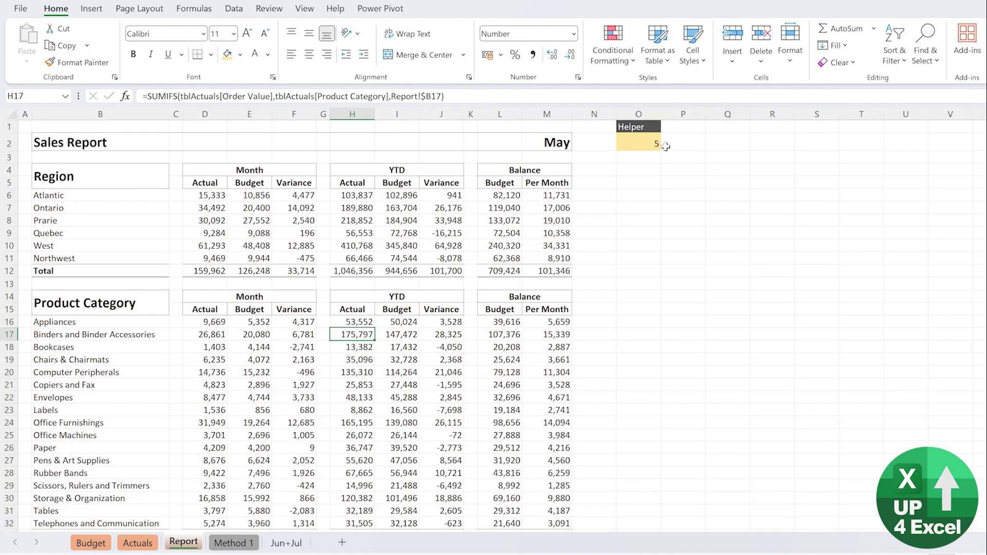
Set the Helper month cell O2 to 7
left_click(648, 146)
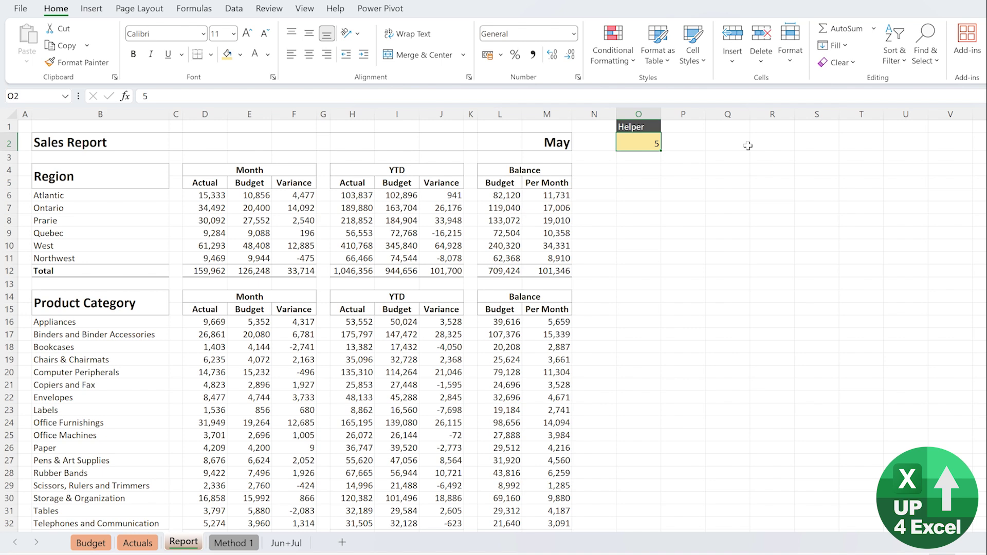
type("7")
key("Return")
Retitle the report's month heading in M2 from May to July
key("Left")
key("Left")
key("Left")
key("Left")
key("Left")
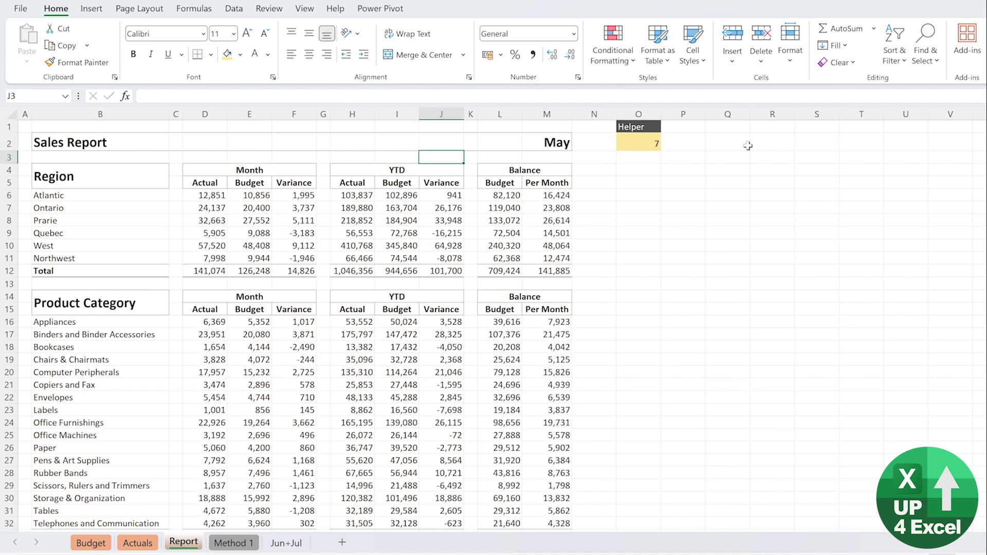
key("Down")
key("Down")
key("Up")
key("Up")
key("Up")
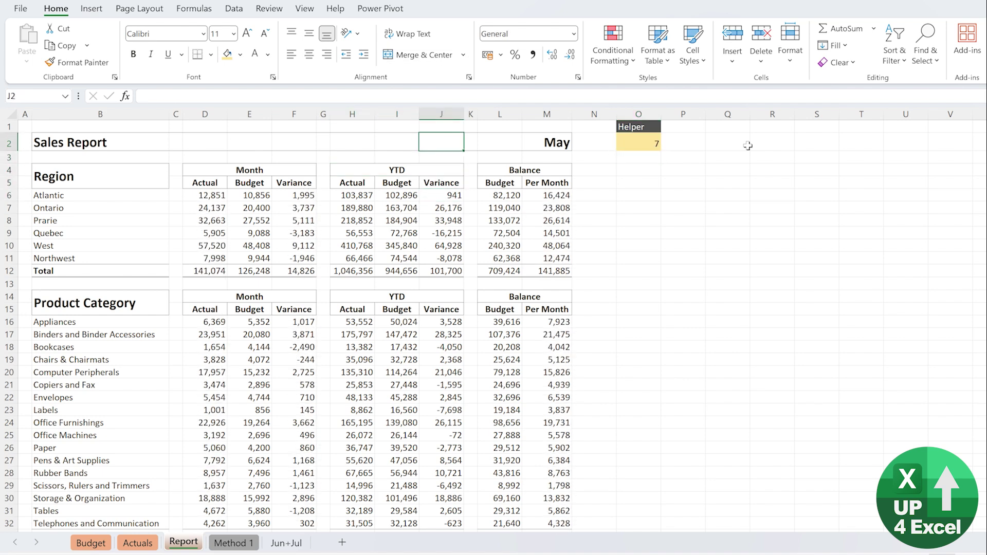
key("Right")
key("Right")
key("Right")
type("July")
key("Return")
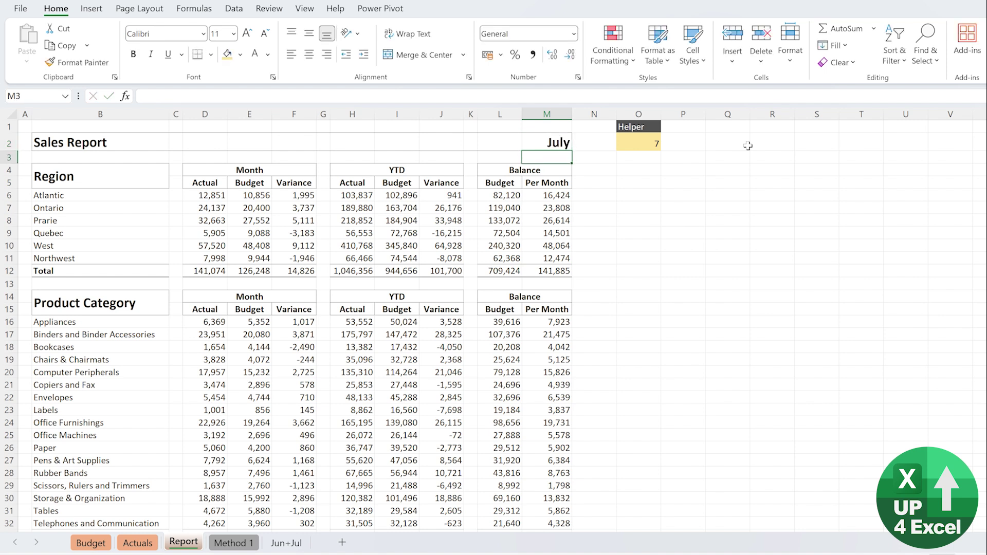